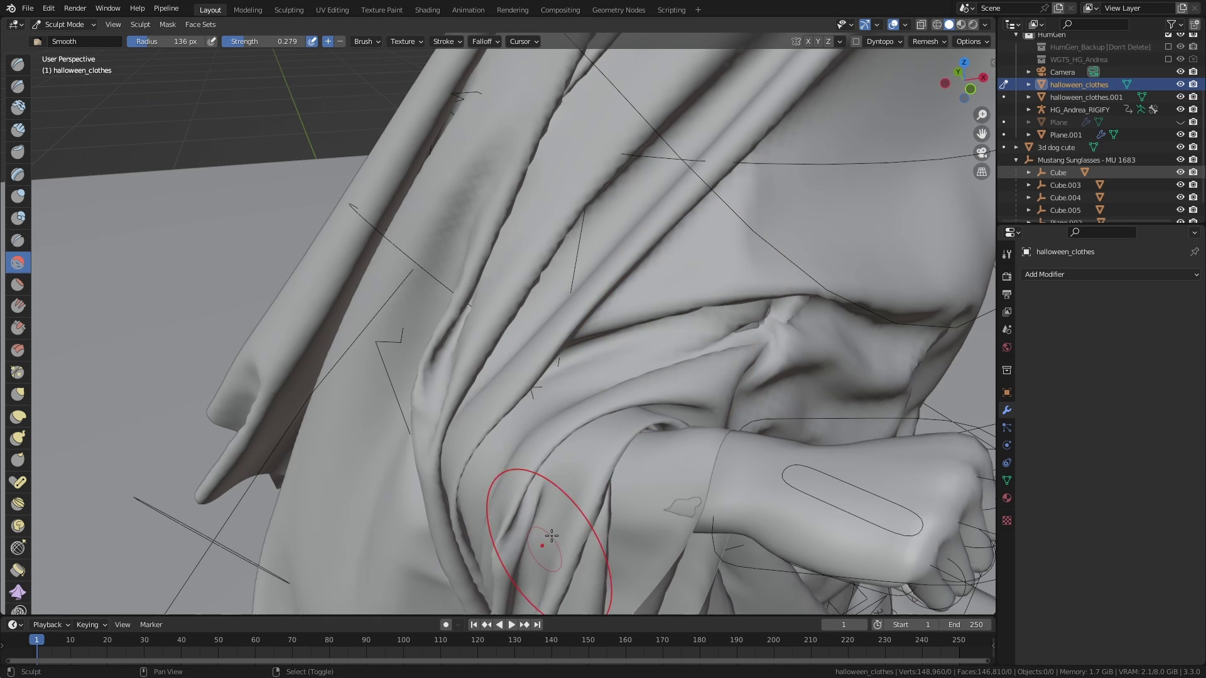
Shift the view to inspect the folds around the skinny HumGen character's arm.
shift+middle_drag(551, 536, 567, 324)
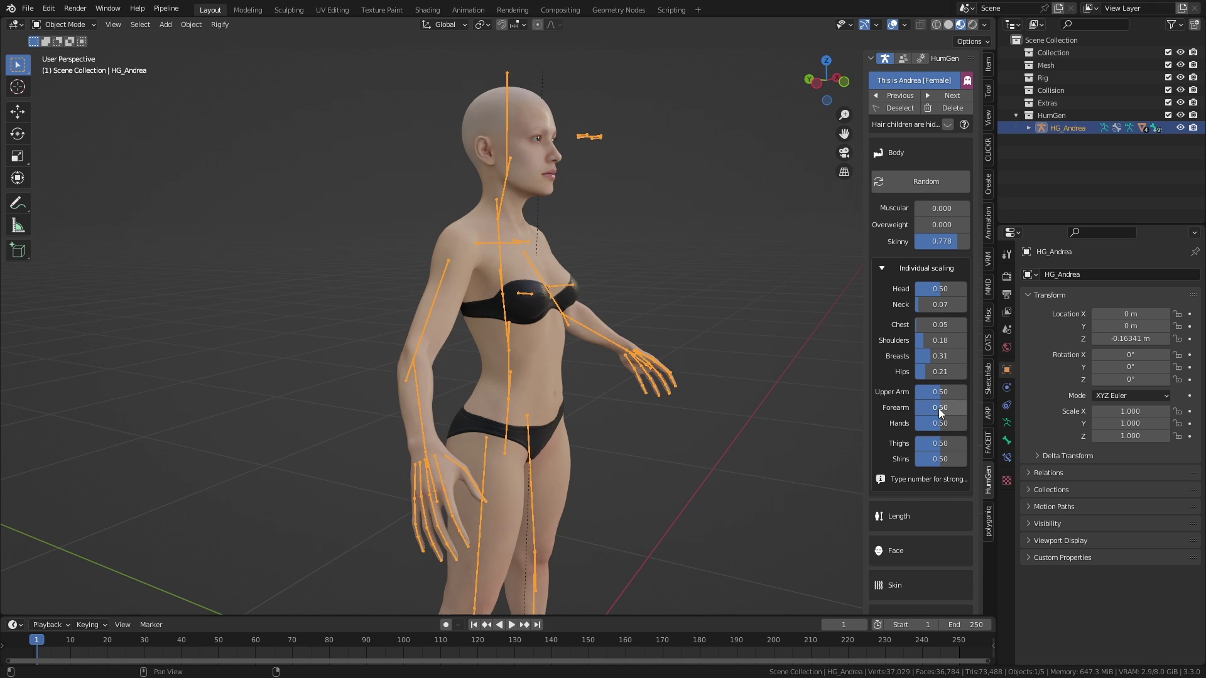
Dress the character in the Beach Day outfit and generate its Rigify control rig.
middle_drag(566, 371, 863, 416)
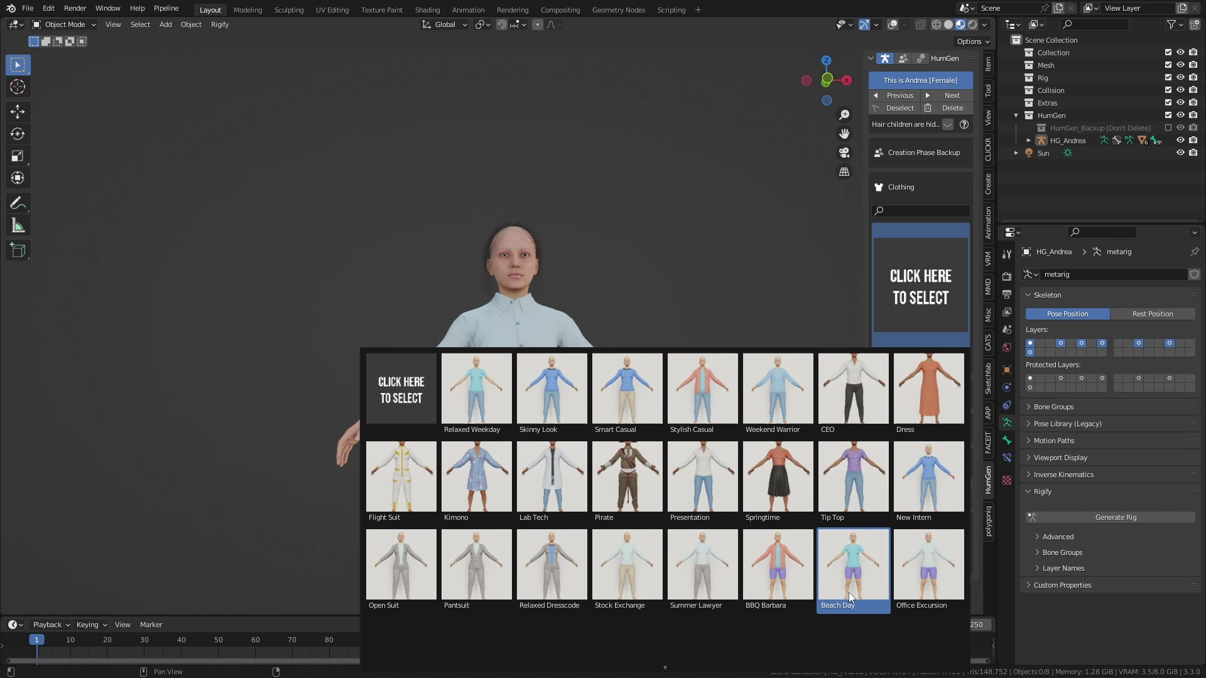
click(846, 602)
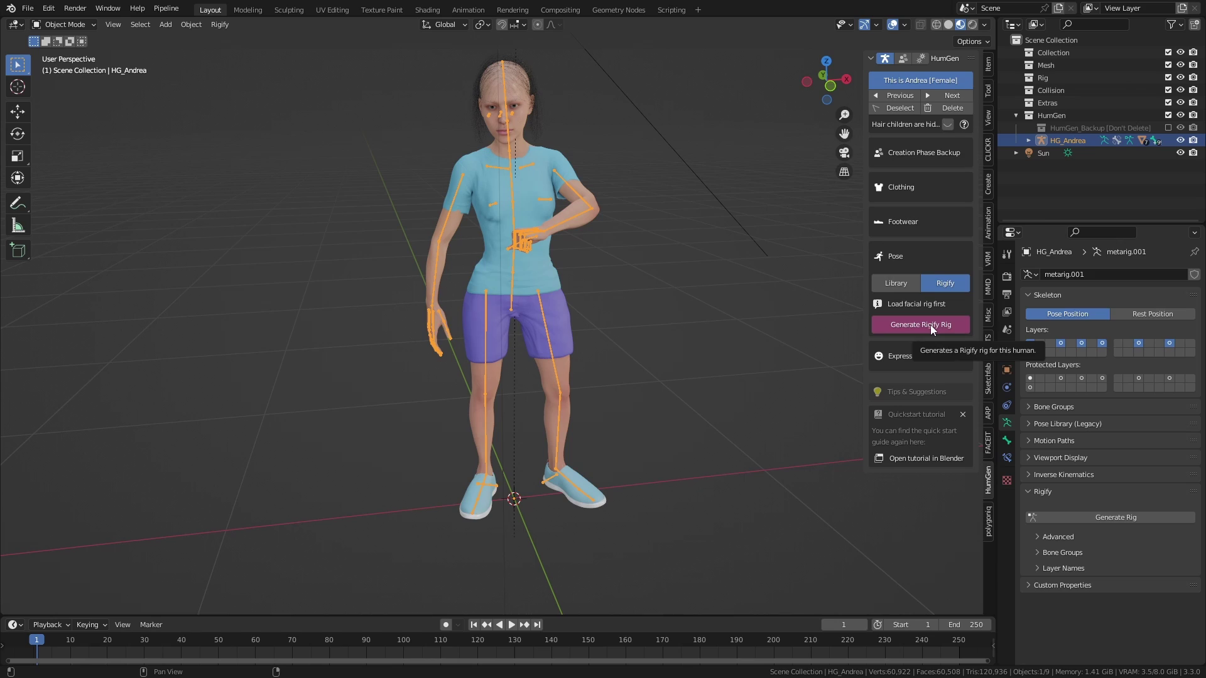
click(930, 325)
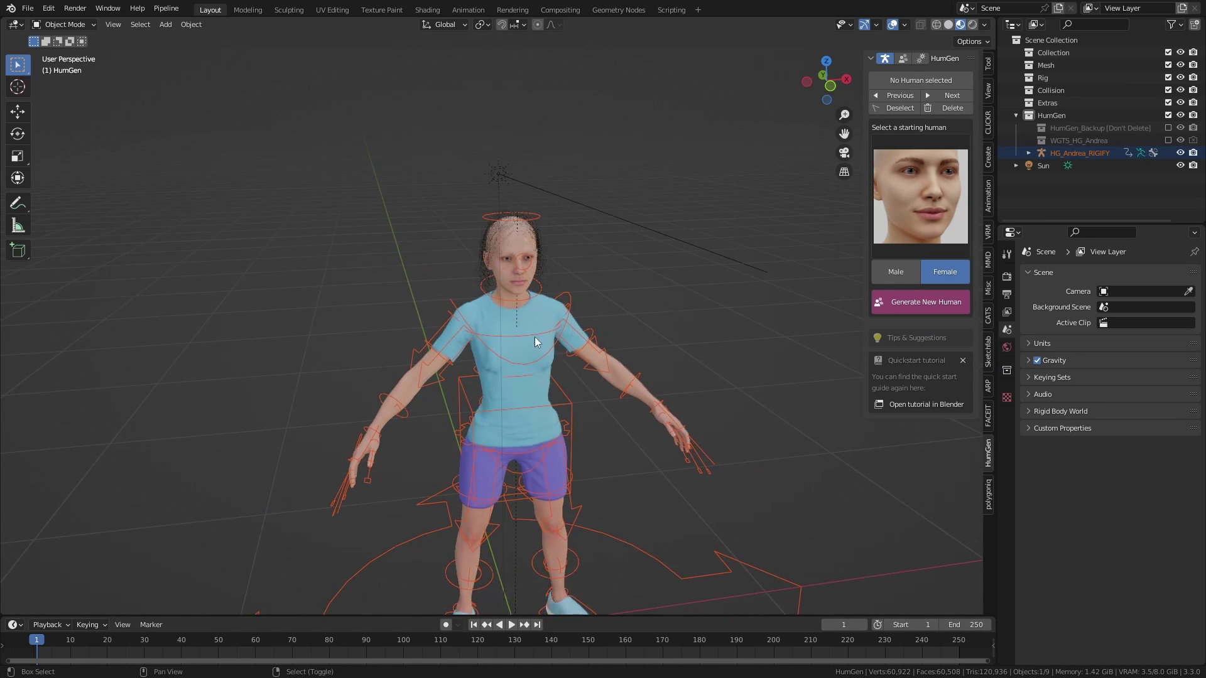
Place the 3d dog cute model beside the character and apply its scale with Ctrl+A.
mouse_move(534, 336)
middle_down()
mouse_move(600, 325)
mouse_move(640, 338)
middle_up()
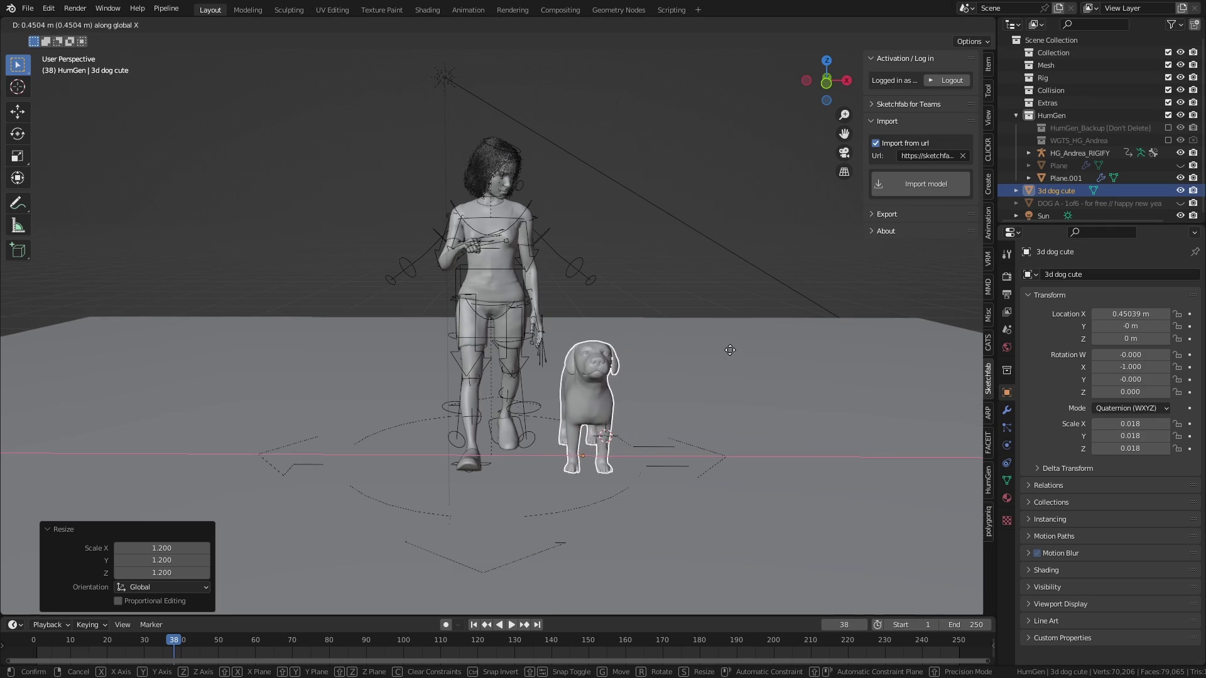
click(730, 349)
key(ctrl+a)
click(723, 377)
mouse_move(723, 377)
middle_down()
mouse_move(819, 382)
mouse_move(861, 354)
mouse_move(883, 361)
mouse_move(847, 378)
mouse_move(720, 376)
middle_up()
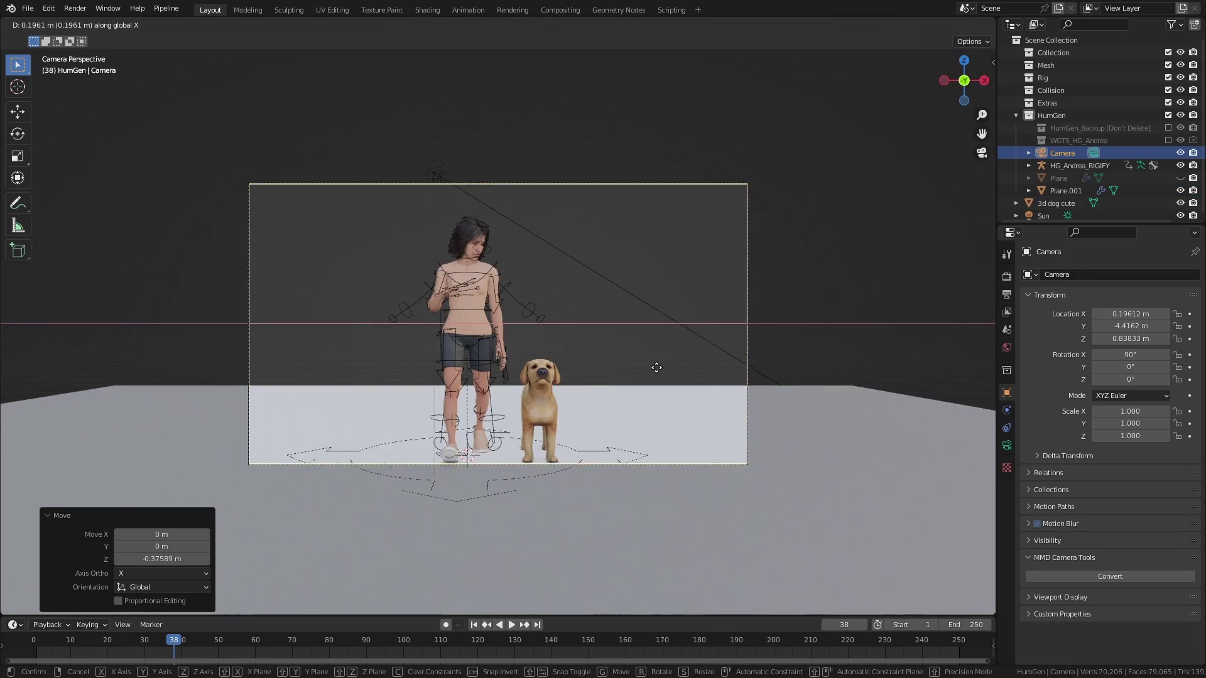
Set the camera output to 1920×1080 and rotate the camera about 12° around Z.
scroll(498, 324, up, 5)
scroll(498, 324, down, 5)
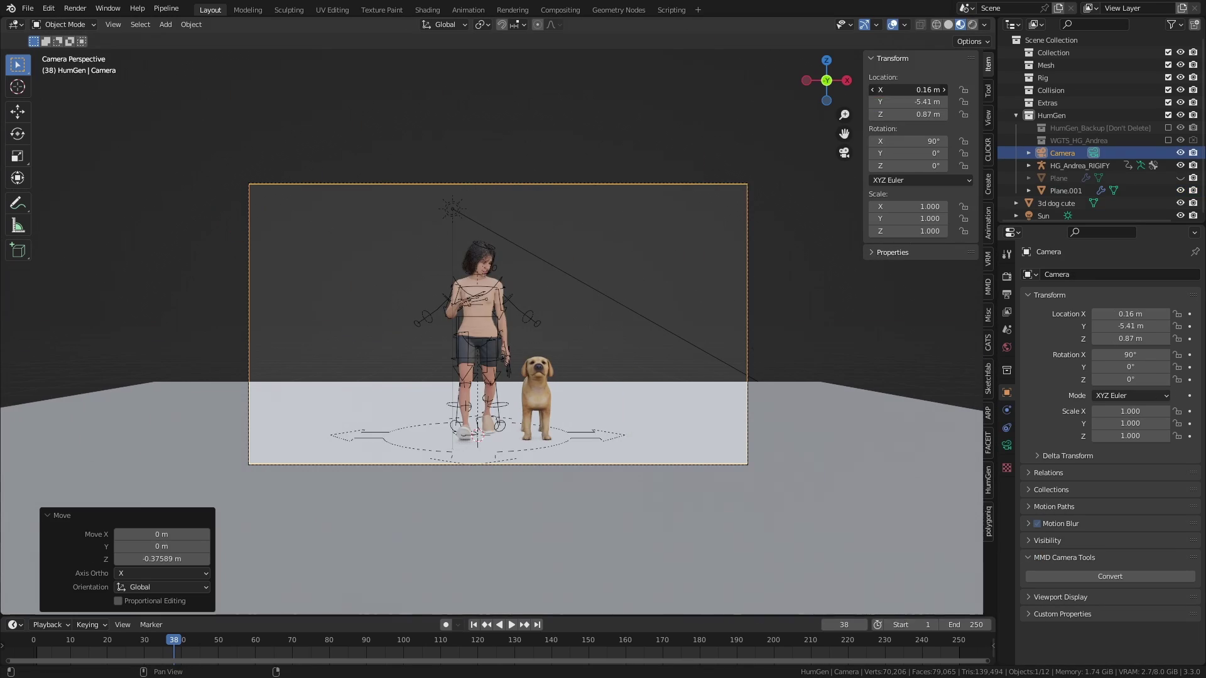
scroll(816, 283, up, 2)
click(1007, 294)
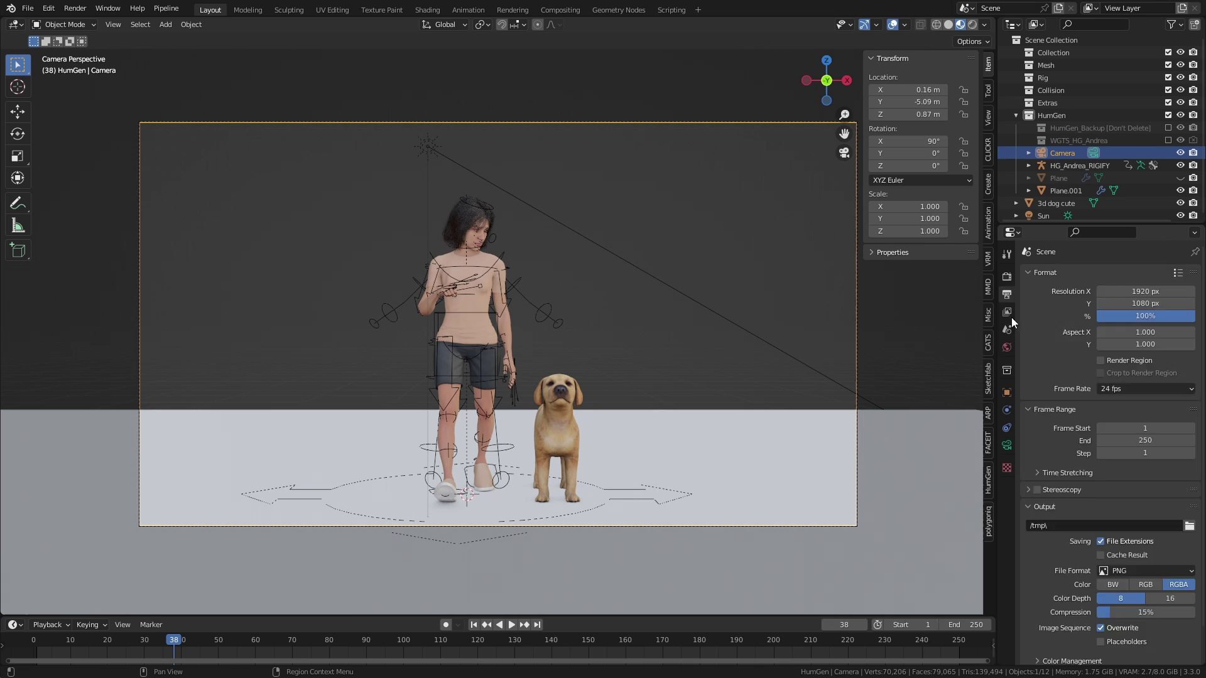
click(1007, 445)
key(r)
key(z)
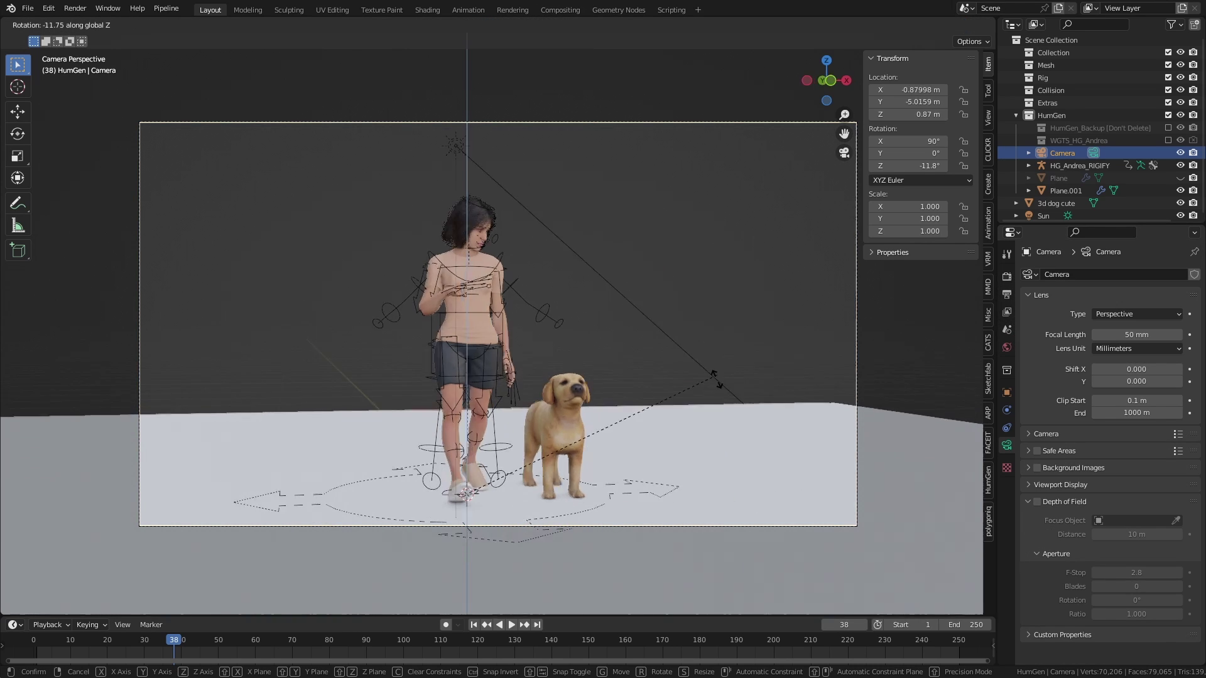
click(684, 277)
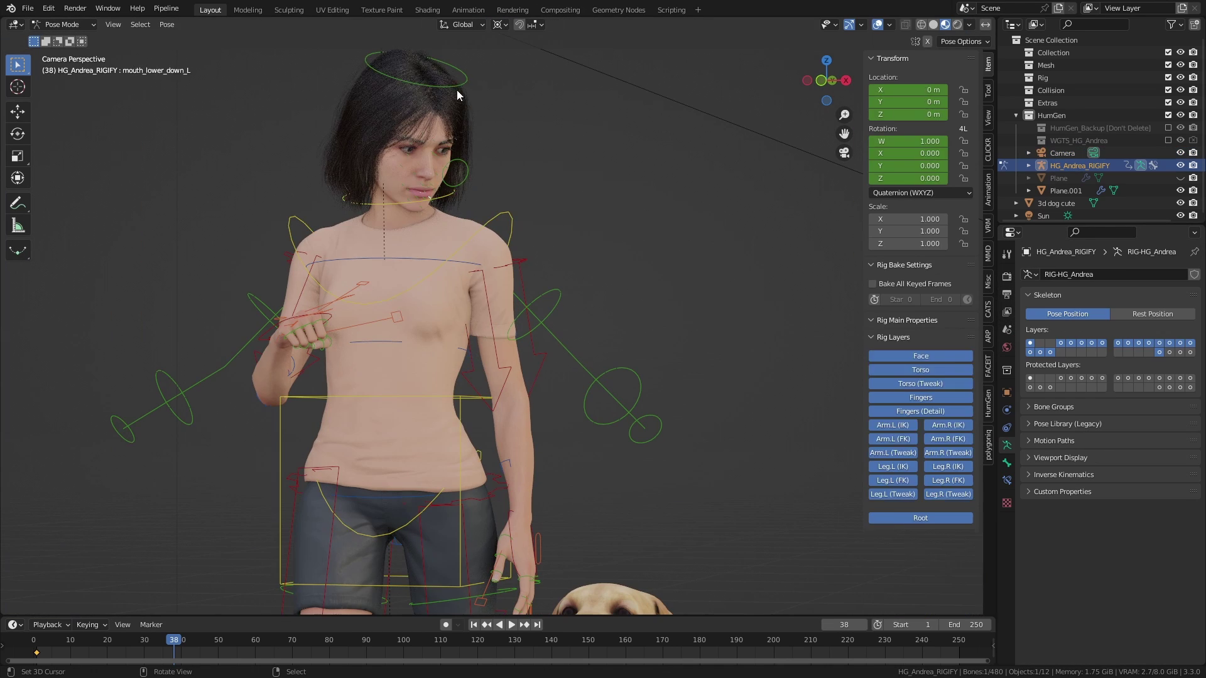
On the first frame, rotate the neck bone so the head tilts down.
key(g)
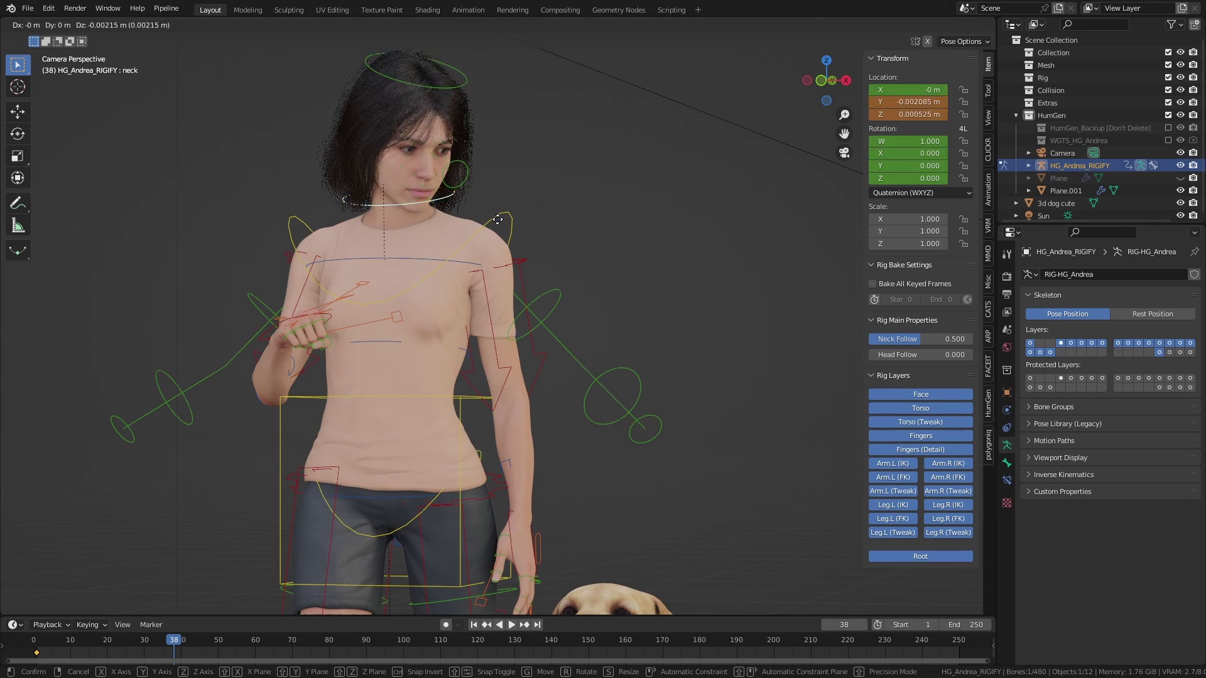
key(Escape)
key(shift+Left)
key(r)
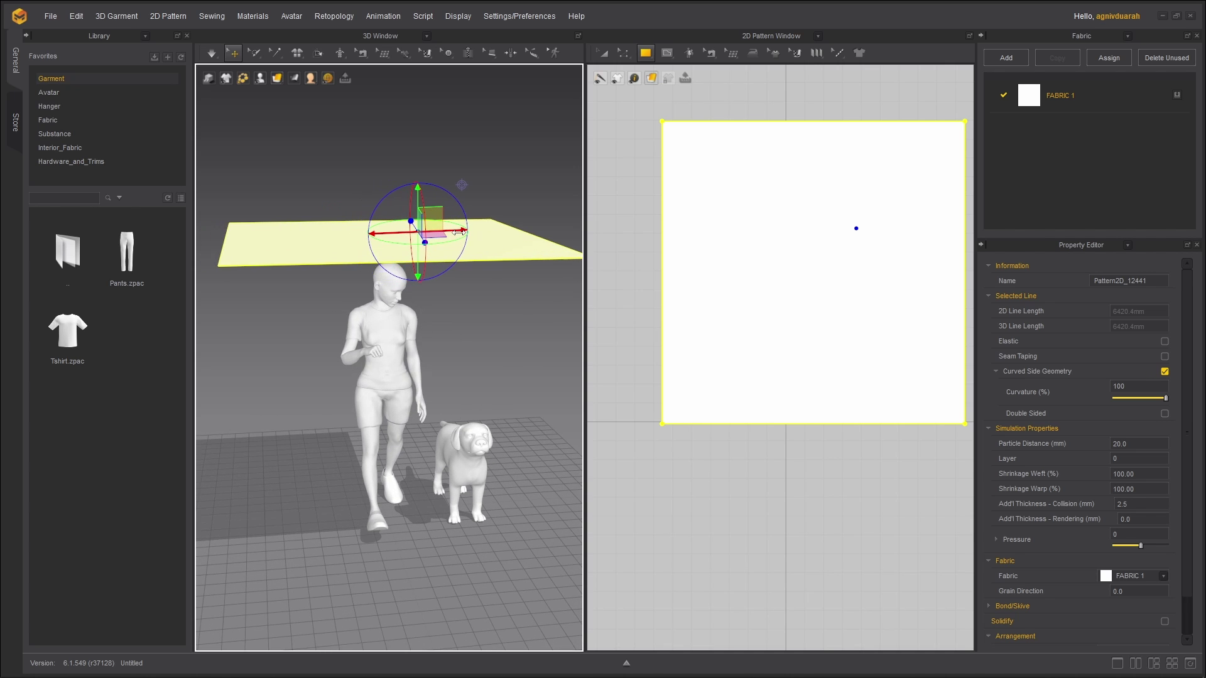
Simulate the square sheet at Normal (Default) quality so it drapes over the avatar.
click(212, 55)
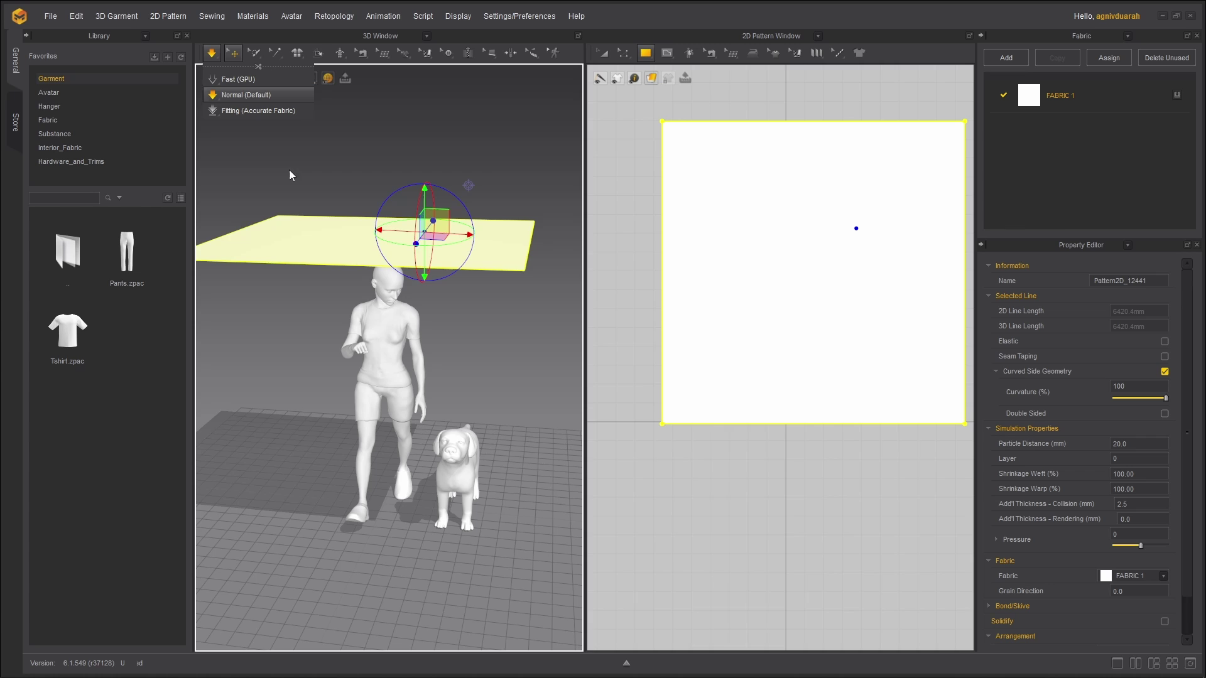
click(245, 95)
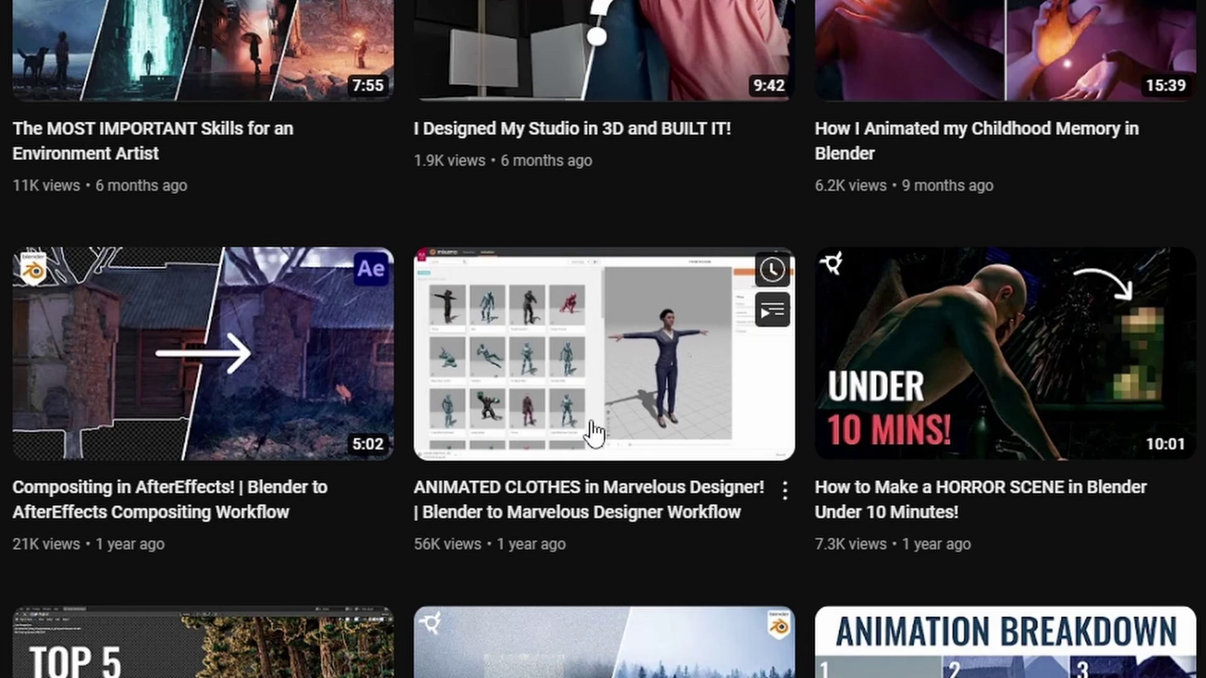
Open the 'ANIMATED CLOTHES in Marvelous Designer' tutorial video from the channel grid.
click(592, 428)
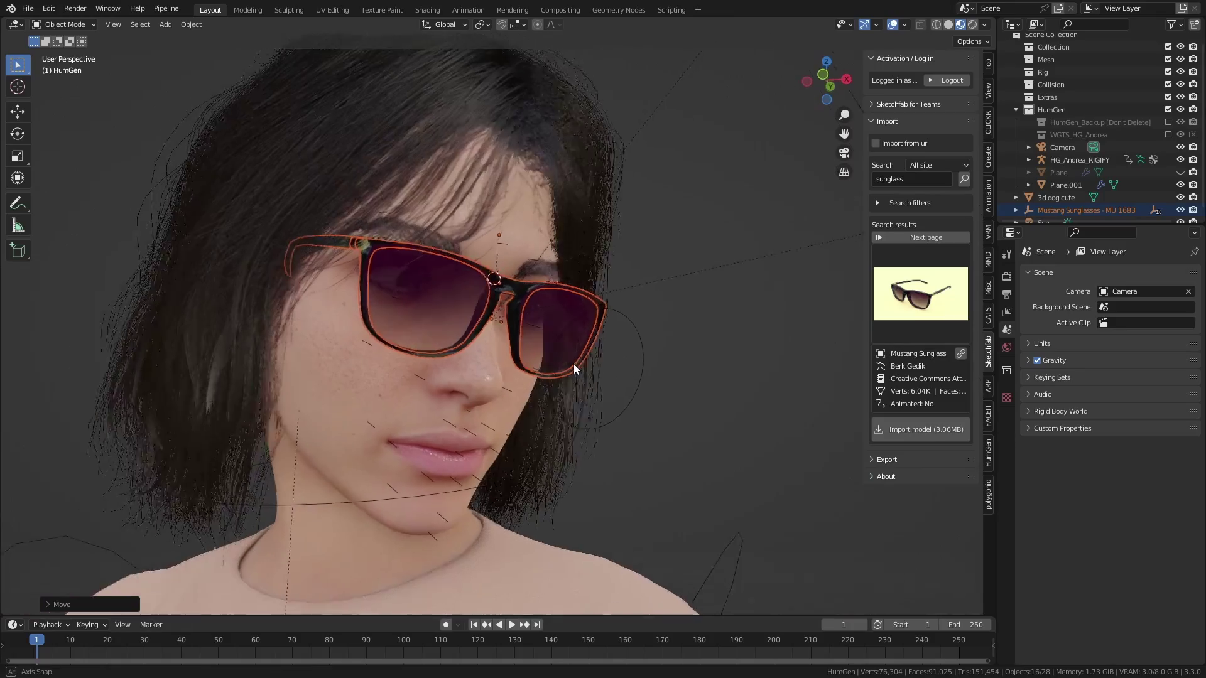
mouse_move(575, 364)
middle_down()
mouse_move(514, 363)
mouse_move(651, 406)
mouse_move(681, 385)
mouse_move(502, 367)
middle_up()
Rotate the Mustang sunglasses onto the face and bend the temple arm toward the ear.
key(r)
scroll(503, 366, down, 4)
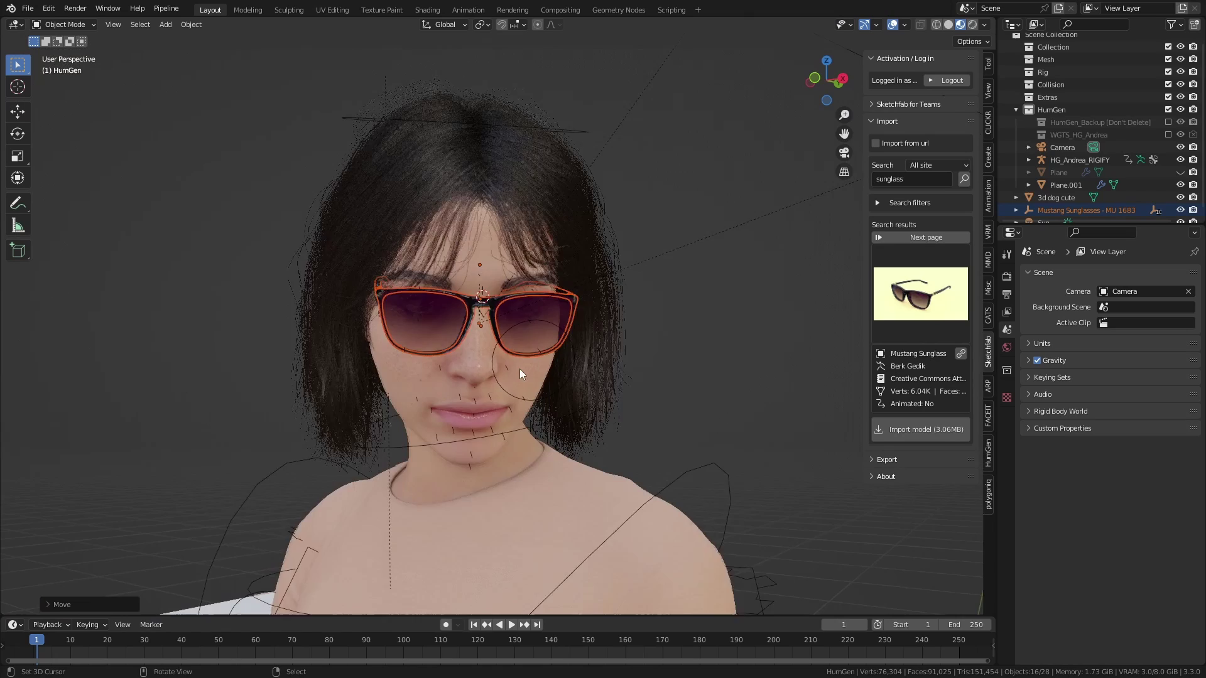
key(KP_Decimal)
key(ctrl+Tab)
click(592, 405)
click(685, 328)
middle_drag(684, 328, 571, 344)
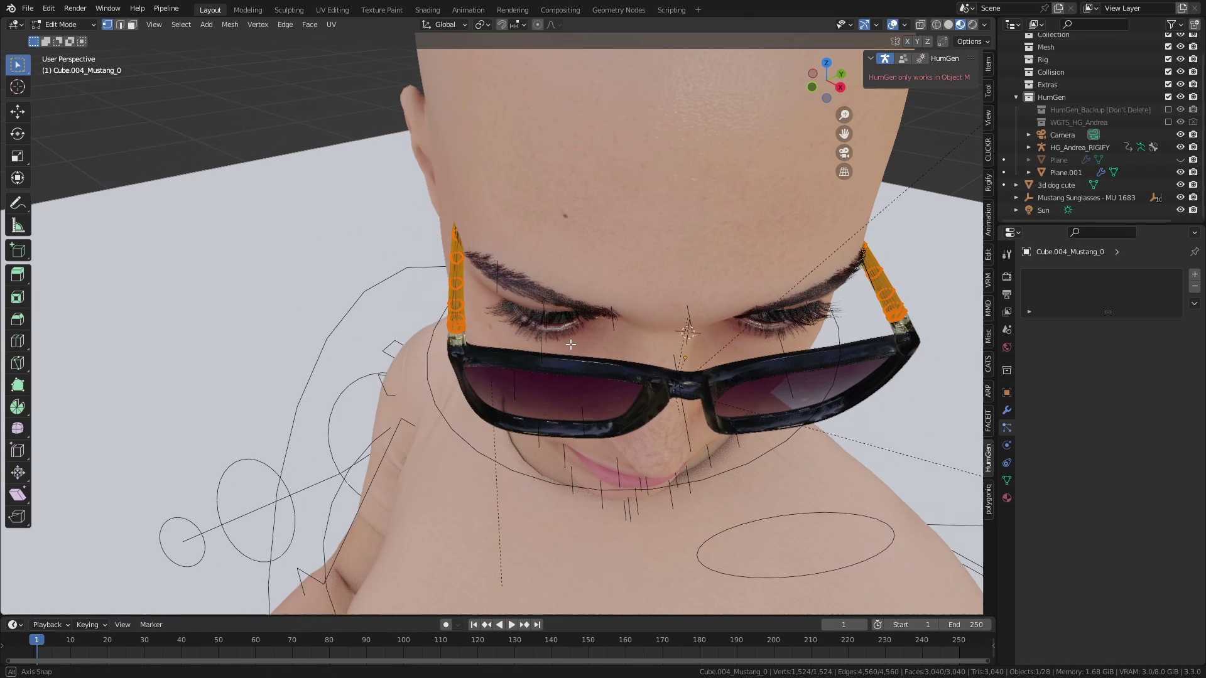
key(l)
middle_drag(457, 299, 687, 291)
key(r)
click(541, 346)
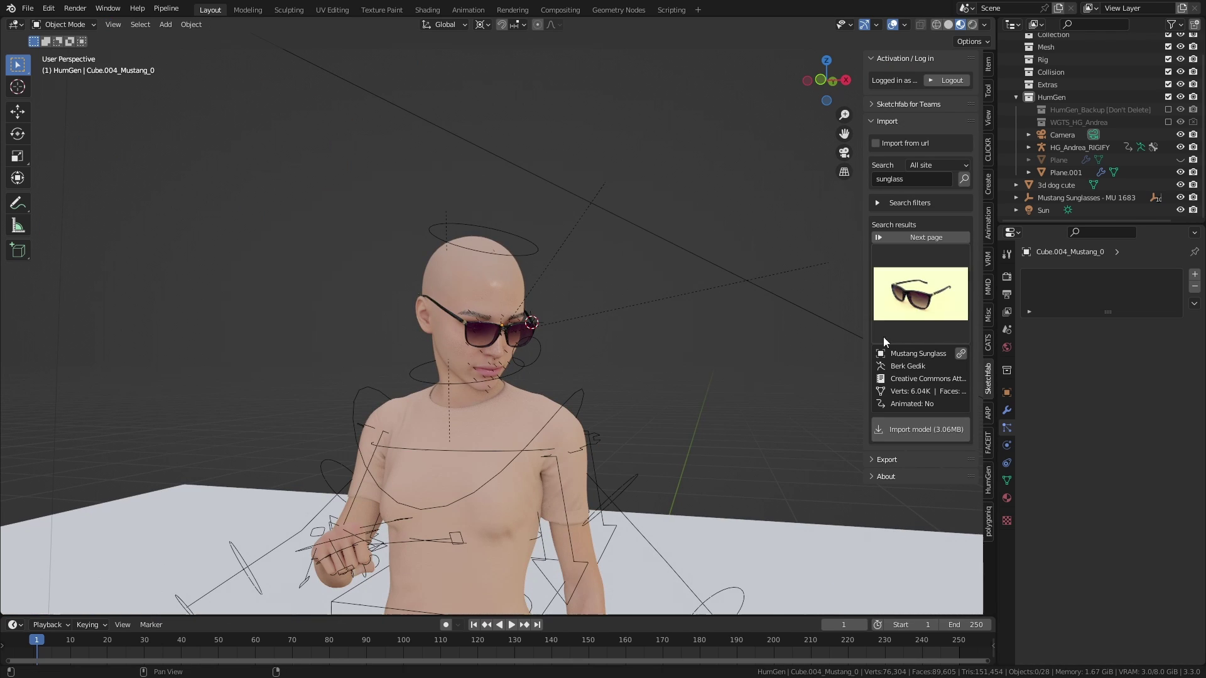
Select the body and re-simulate the cloth sheet at Normal quality.
click(484, 265)
scroll(484, 265, up, 3)
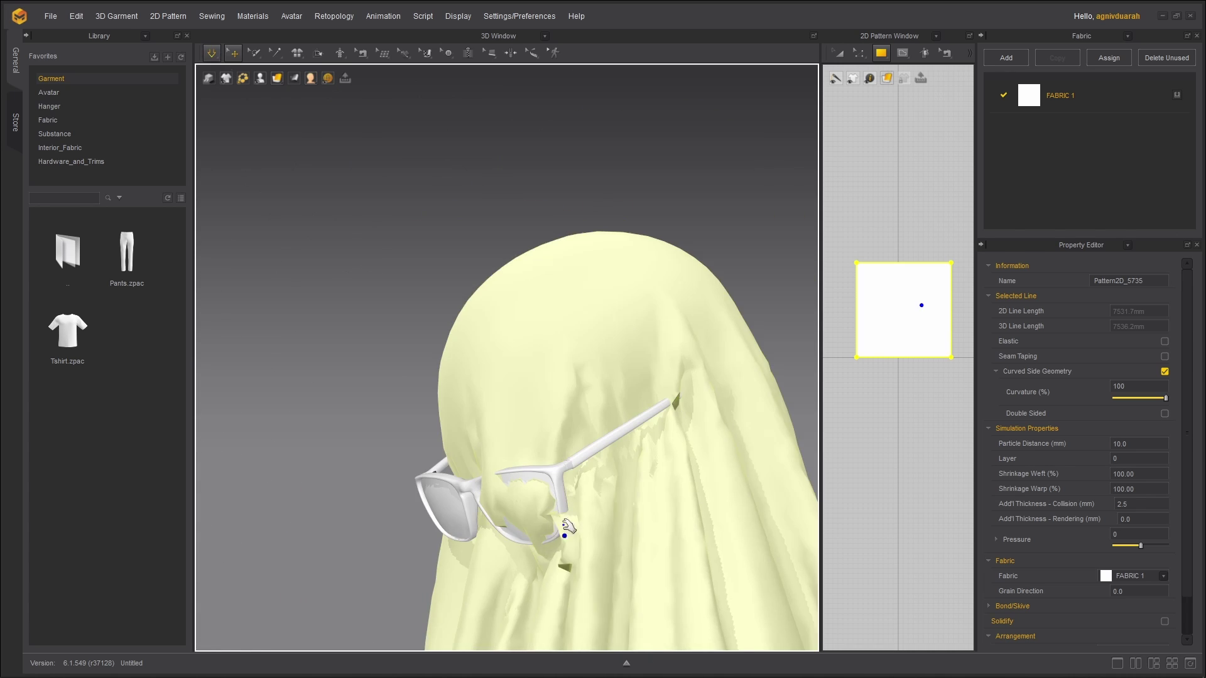
click(234, 52)
click(233, 95)
right_drag(440, 326, 461, 563)
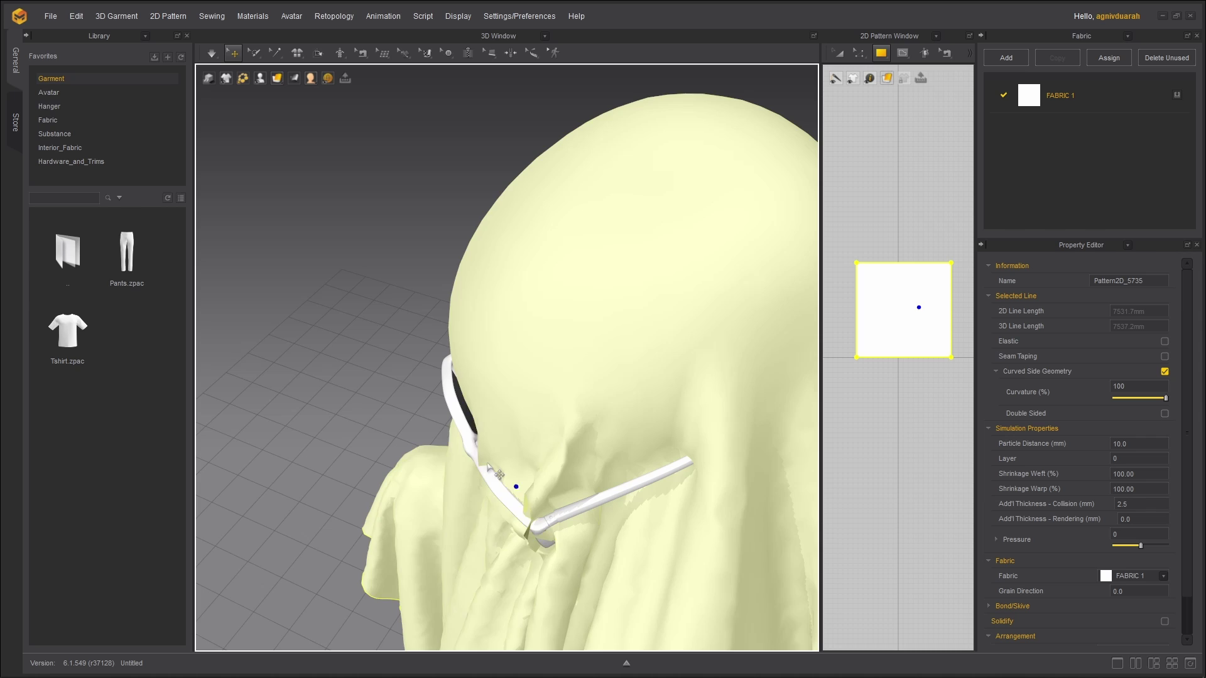
Sculpt creases into the draped sheet around the hooded head using a smaller brush.
right_drag(489, 468, 6, 484)
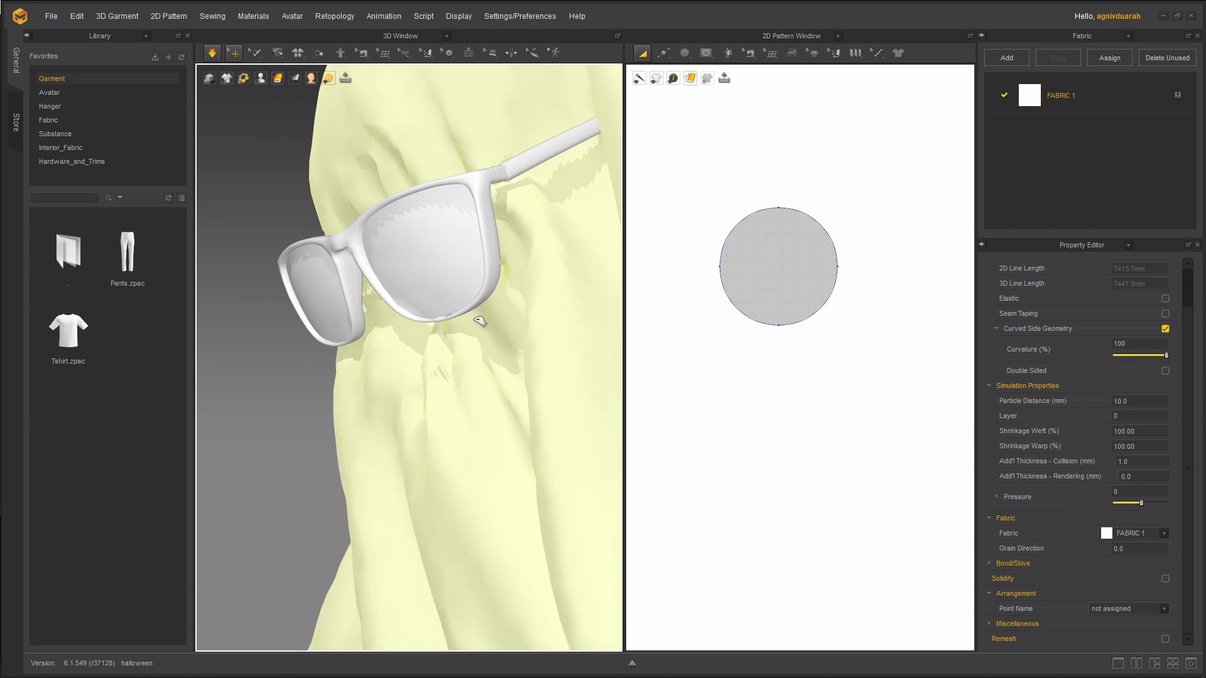
scroll(480, 322, down, 5)
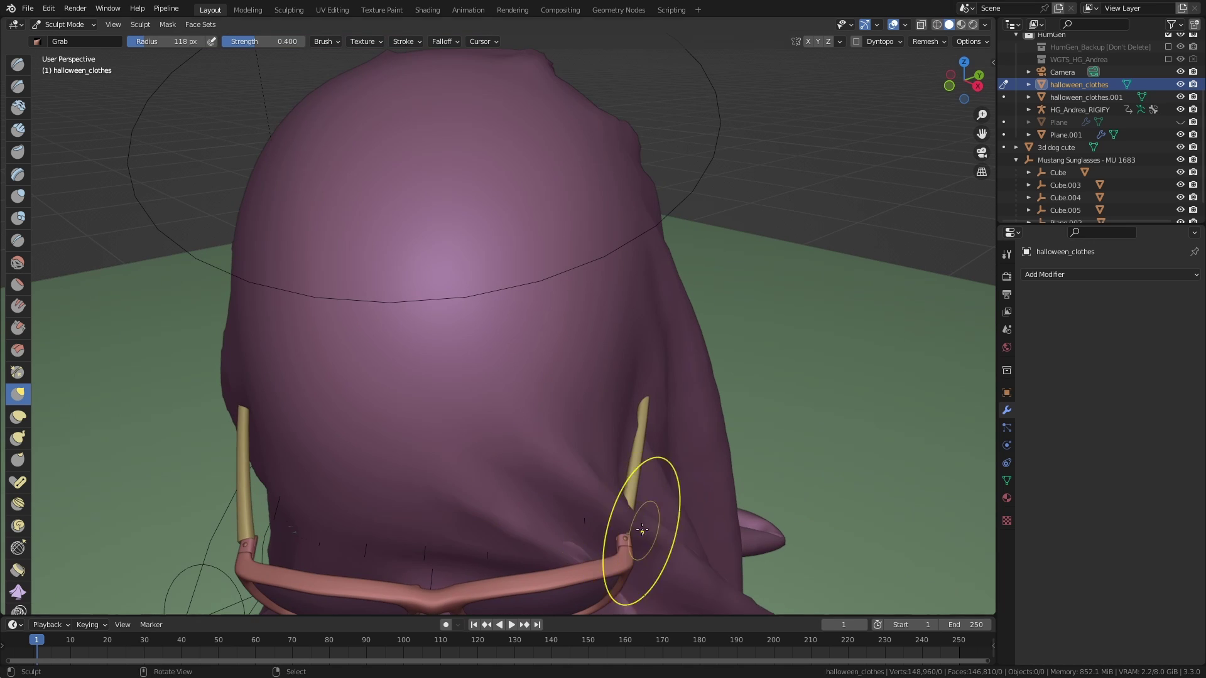
middle_drag(642, 529, 174, 315)
key(bracketleft)
key(bracketleft)
key(bracketleft)
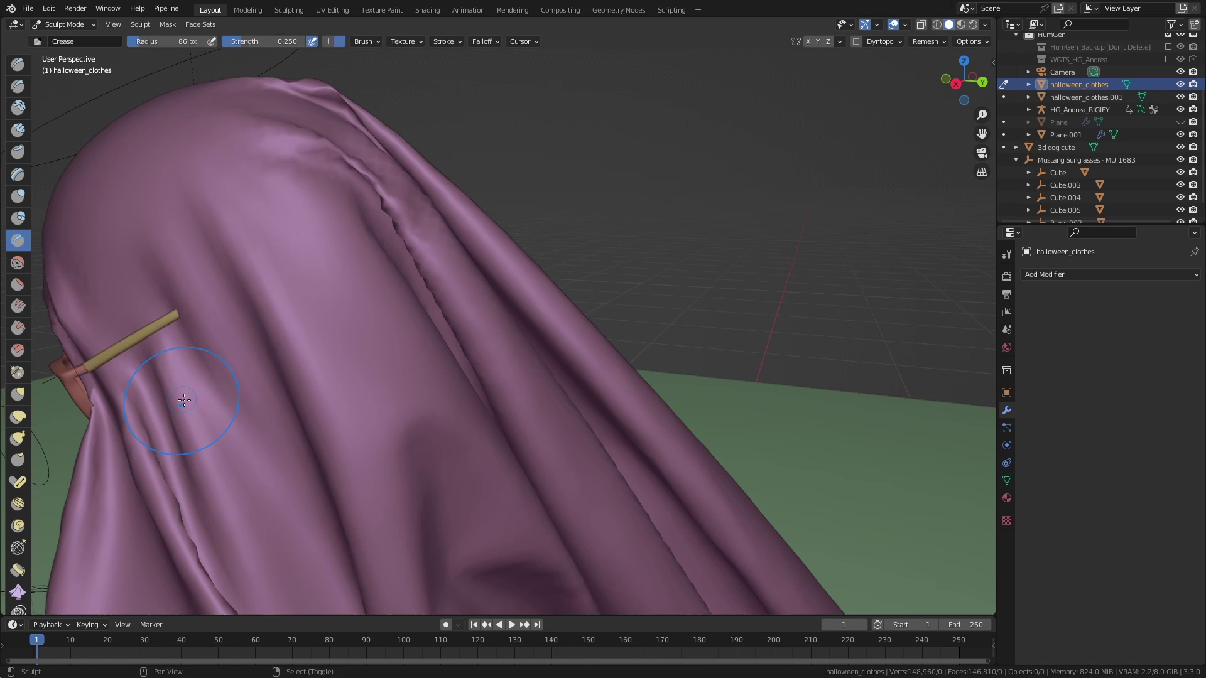
middle_drag(184, 399, 350, 311)
middle_drag(458, 299, 403, 289)
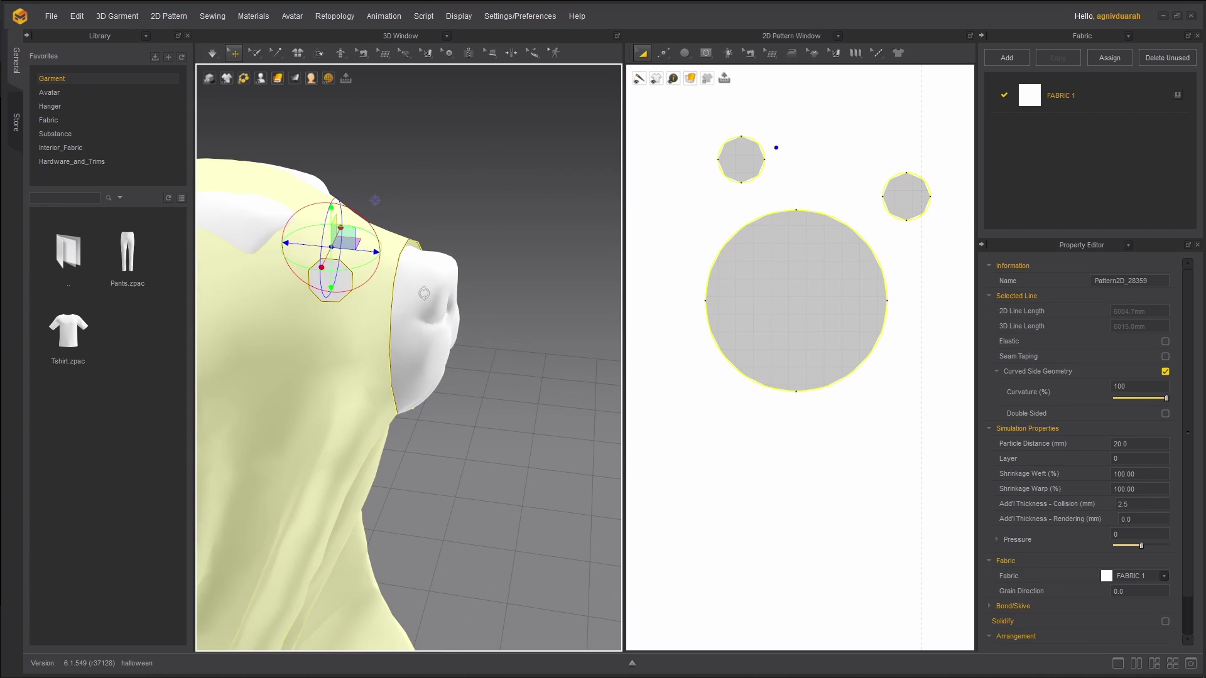
Pan the 3D window to center the sheet-draped dog for comparison with the reference.
middle_drag(425, 293, 512, 275)
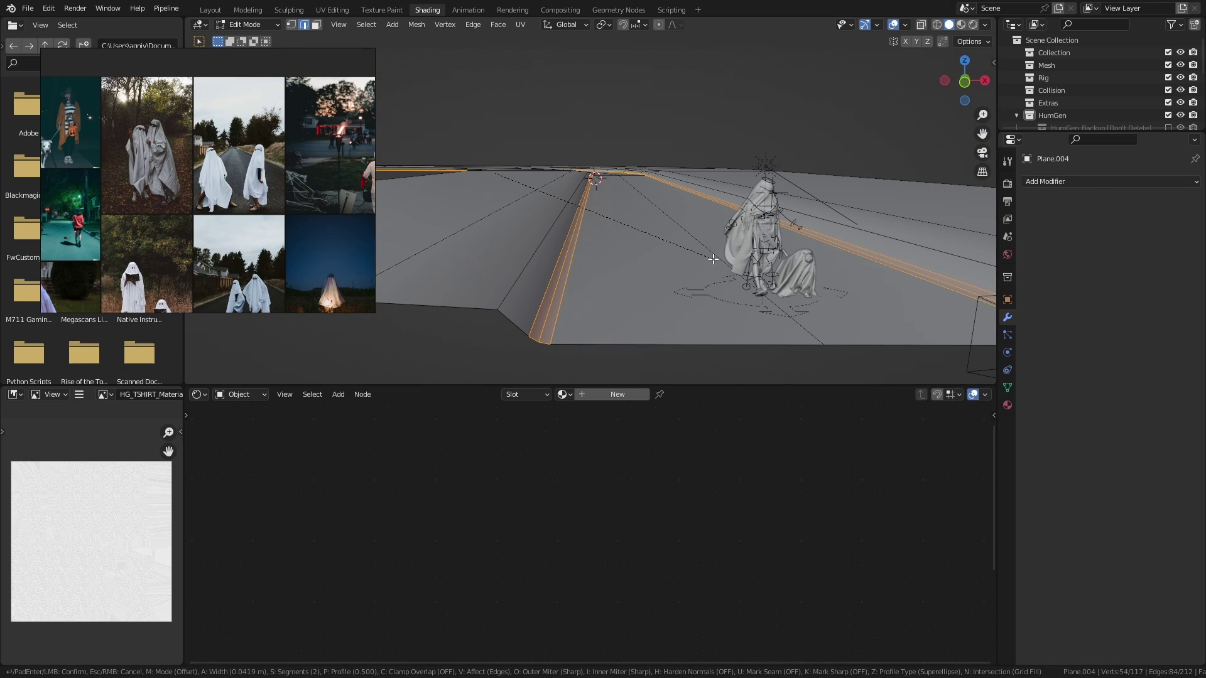
Bevel the edges of the curved road plane.
click(713, 259)
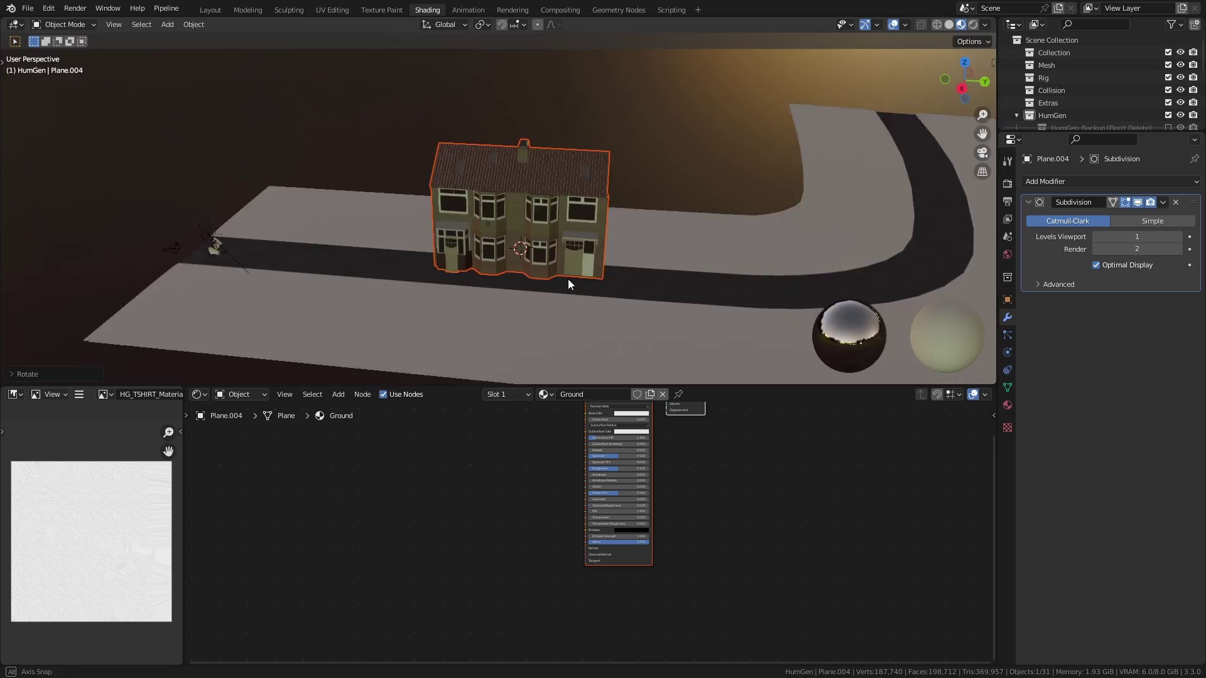
middle_drag(568, 285, 530, 228)
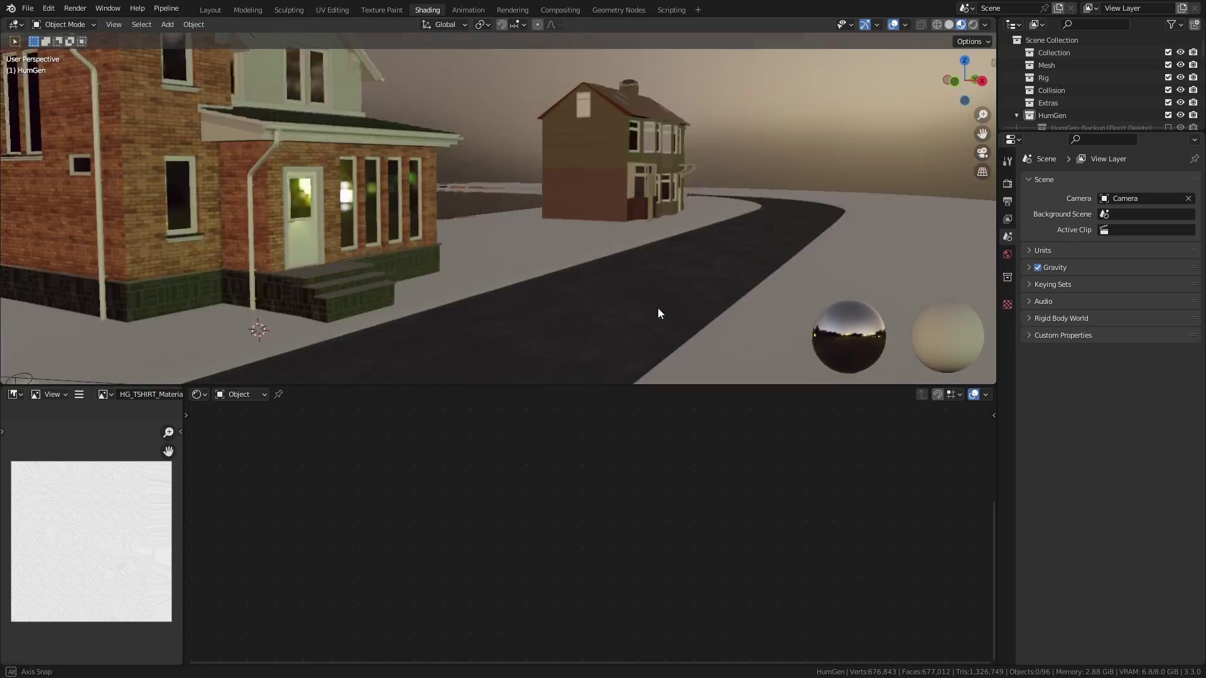
middle_drag(658, 308, 466, 255)
Slide house4_baked along the ground with G Shift+Z, checking the camera framing.
key(g)
key(shift+z)
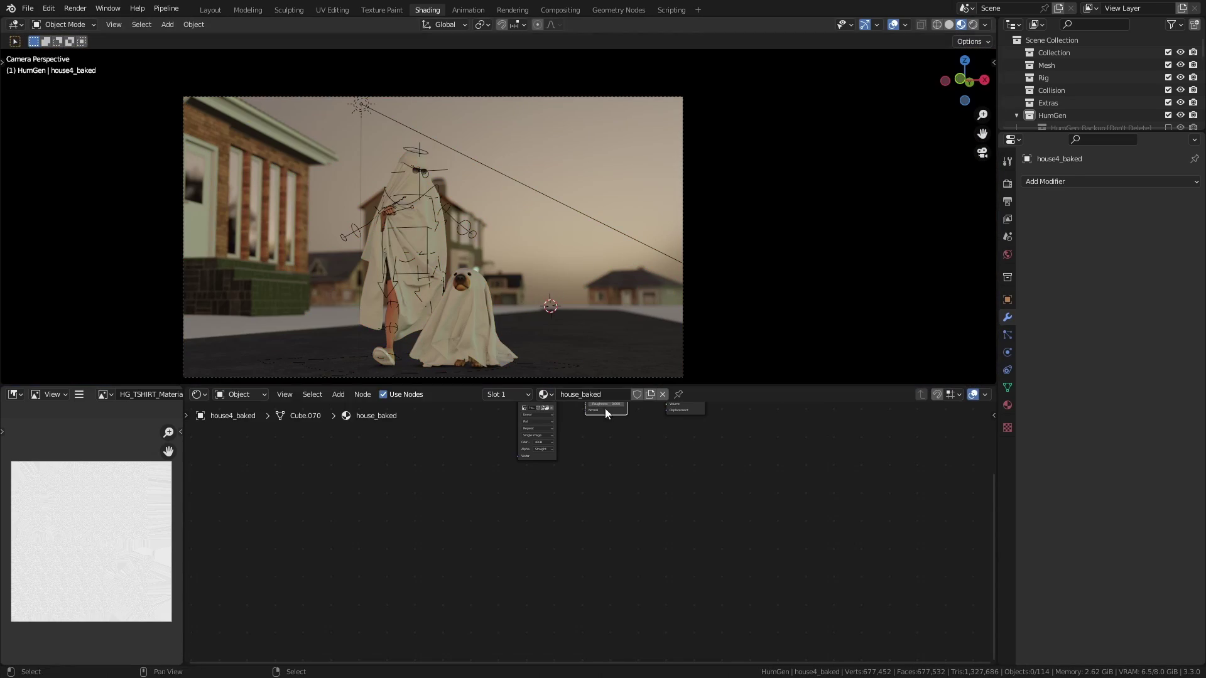
shift+middle_drag(633, 293, 657, 293)
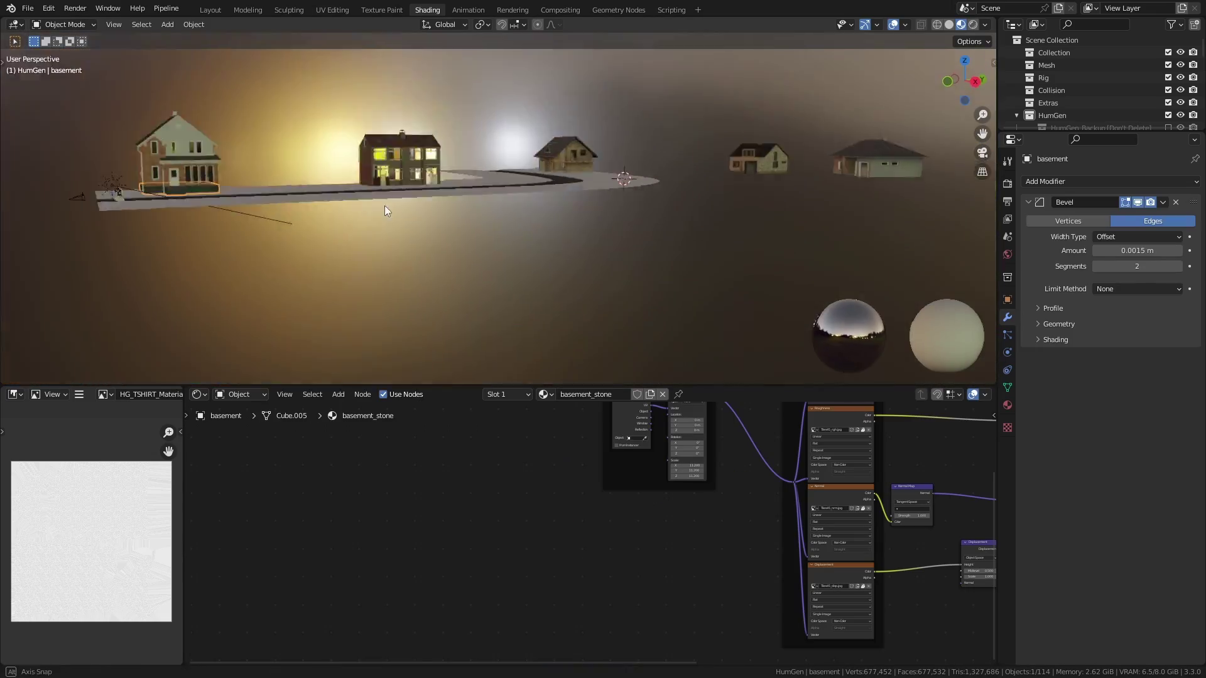
middle_drag(385, 205, 180, 270)
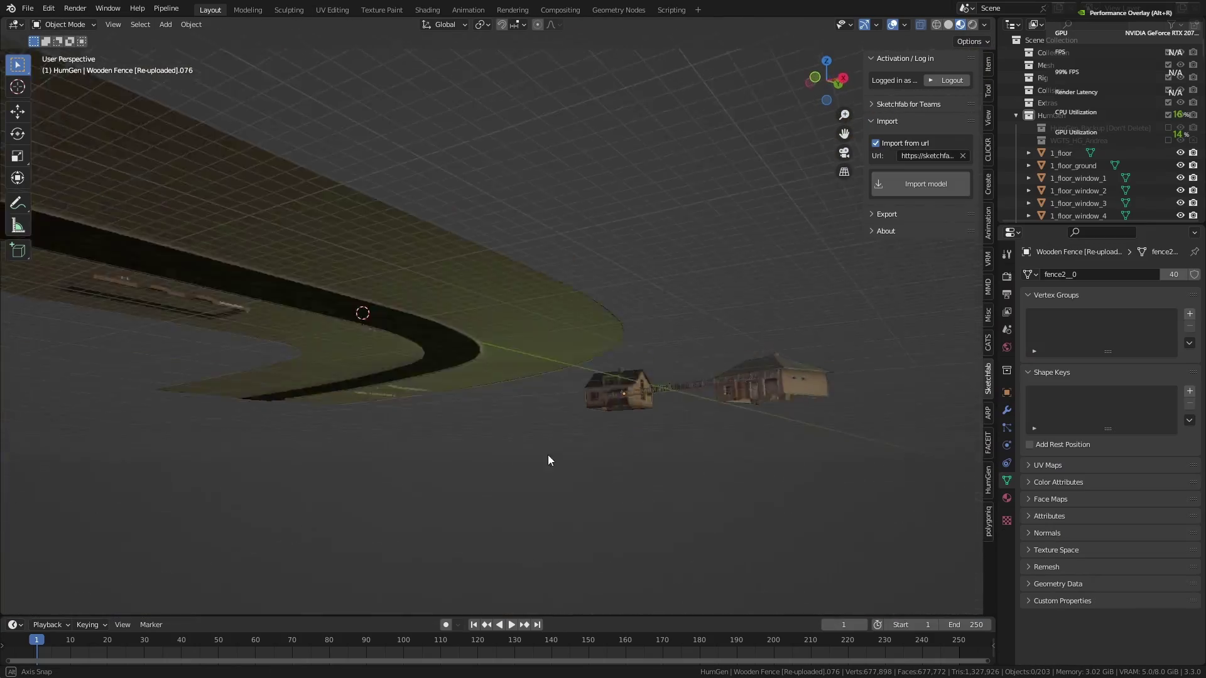
Add landscape terrain mounds, then select the SUV and start lowering it onto the road.
click(684, 541)
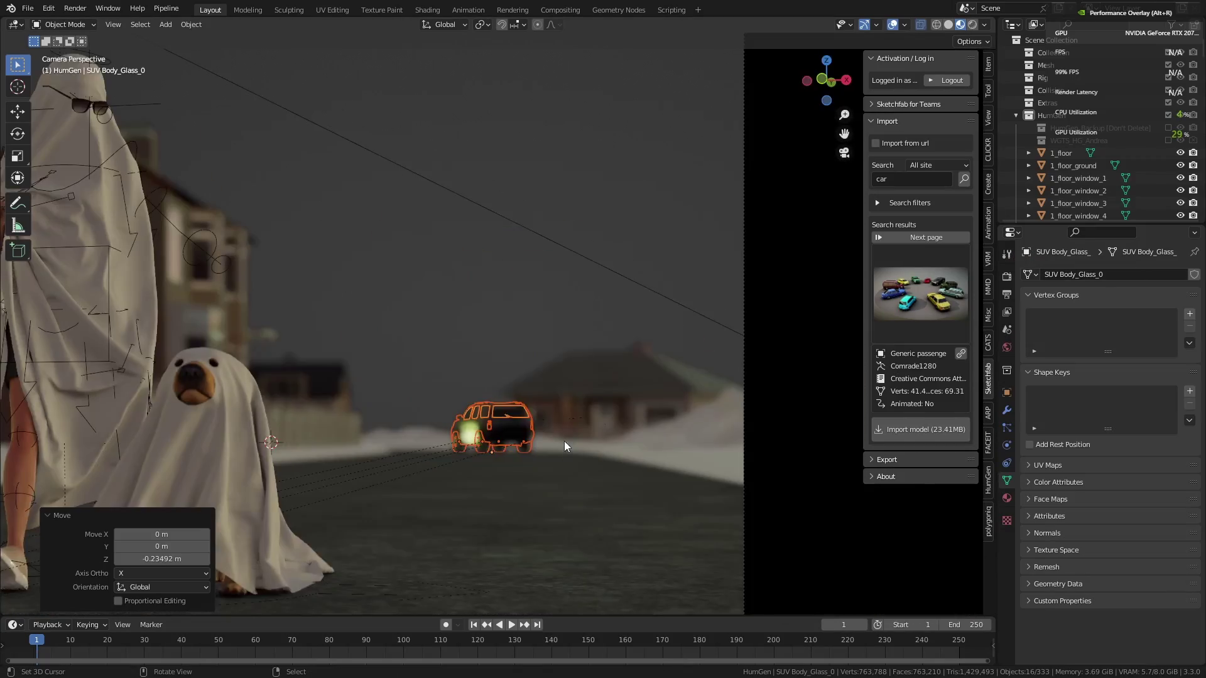
click(507, 470)
key(g)
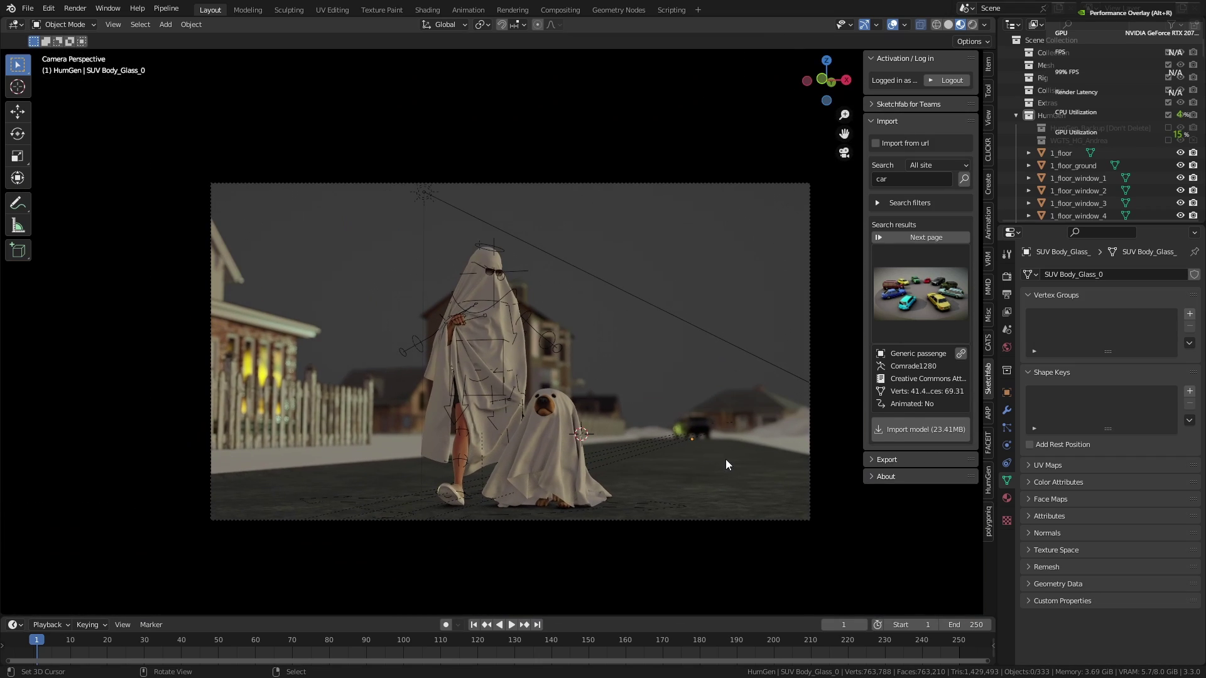
View the ground from directly above and shrink the paint brush radius to 48 px.
shift+middle_drag(727, 465, 709, 452)
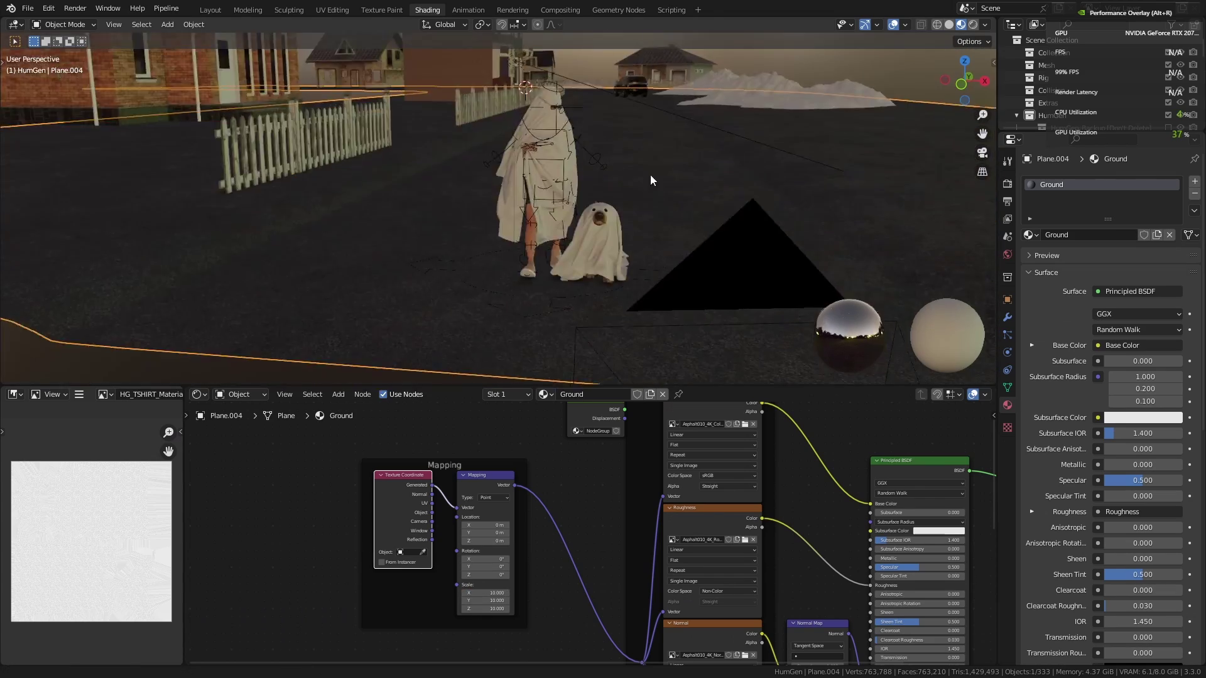
scroll(702, 569, down, 3)
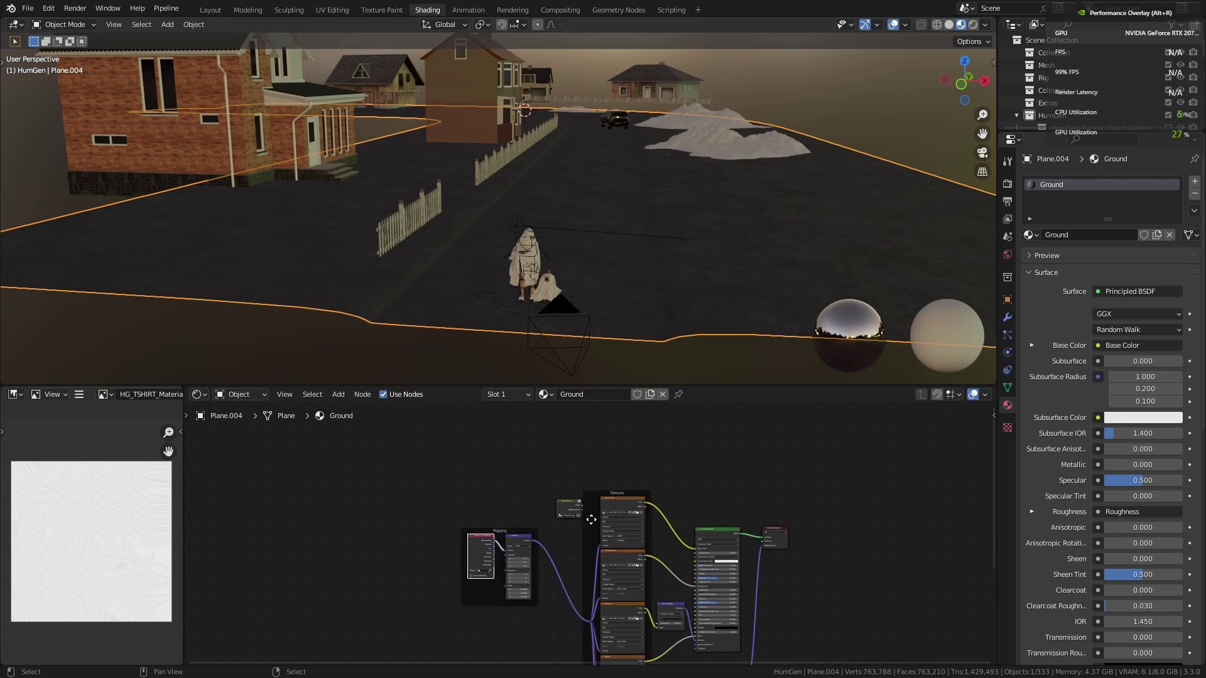
scroll(702, 569, up, 5)
scroll(701, 568, down, 3)
scroll(702, 568, up, 5)
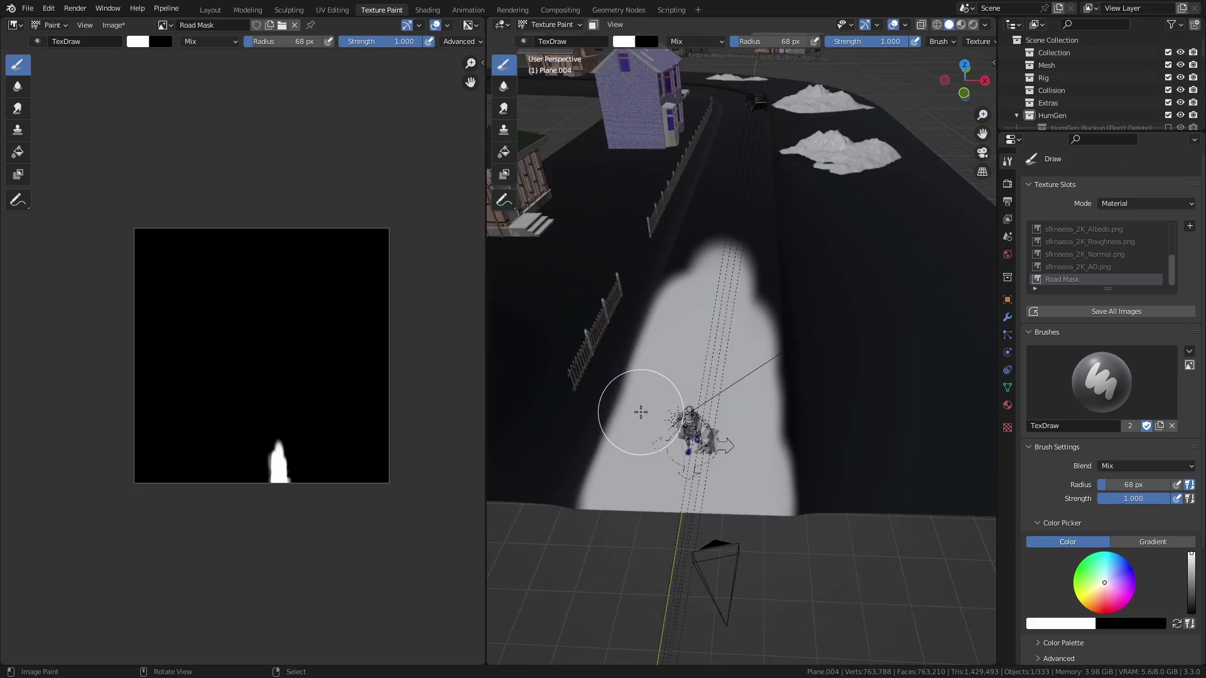
key(KP_7)
key(f)
click(715, 404)
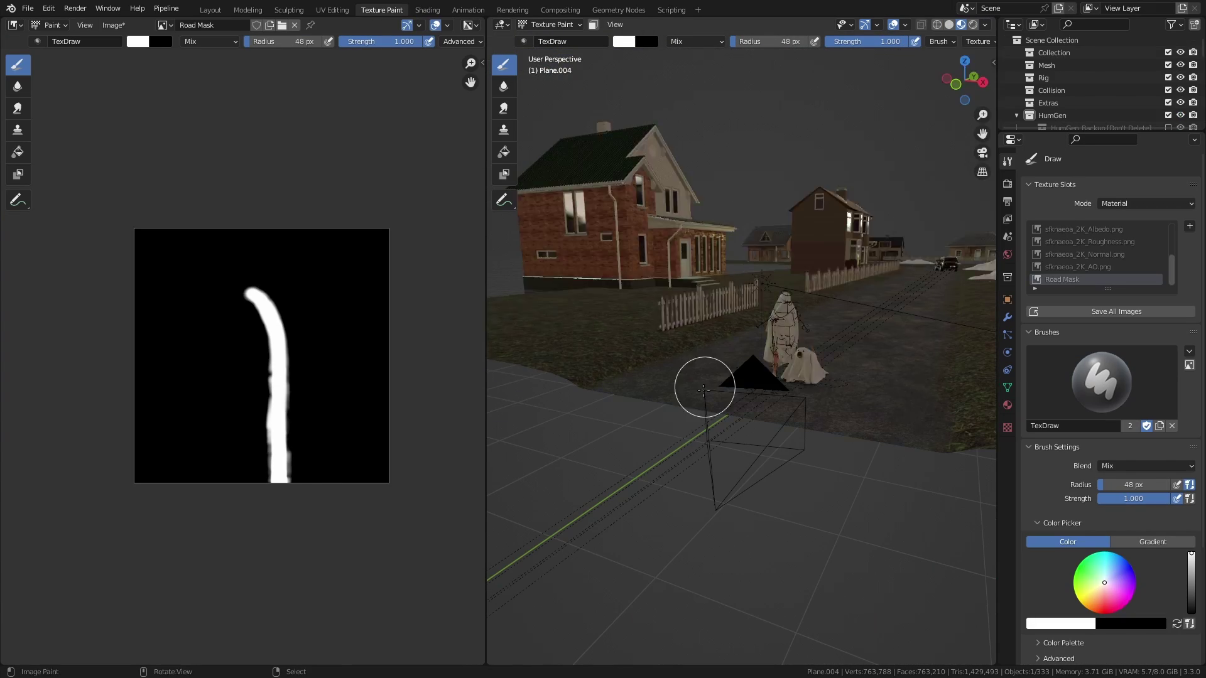
Switch the ground object into Sculpt Mode.
key(ctrl+Tab)
click(655, 455)
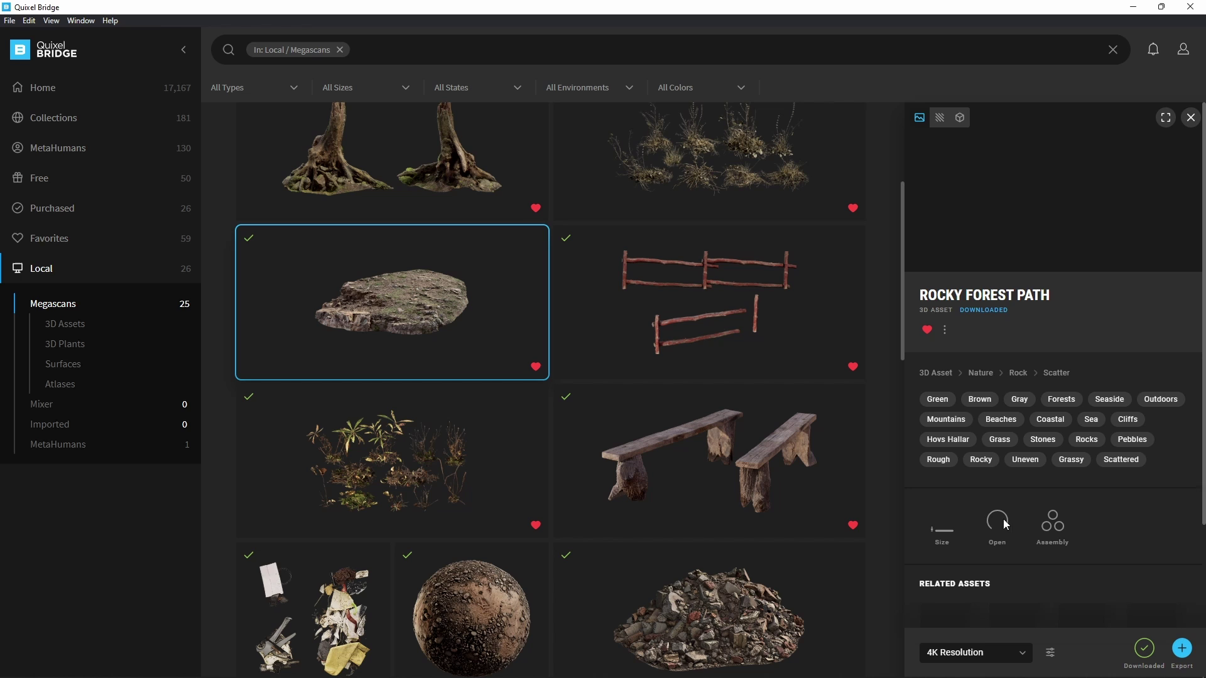
scroll(1067, 594, down, 5)
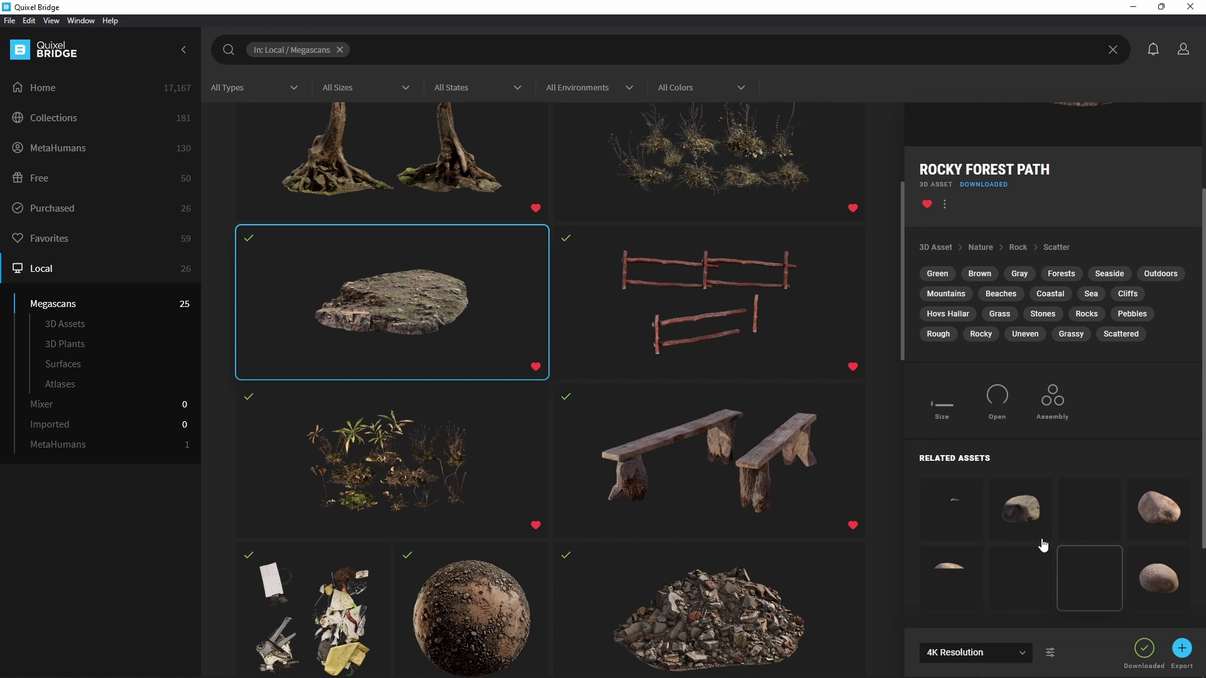
scroll(1063, 588, up, 5)
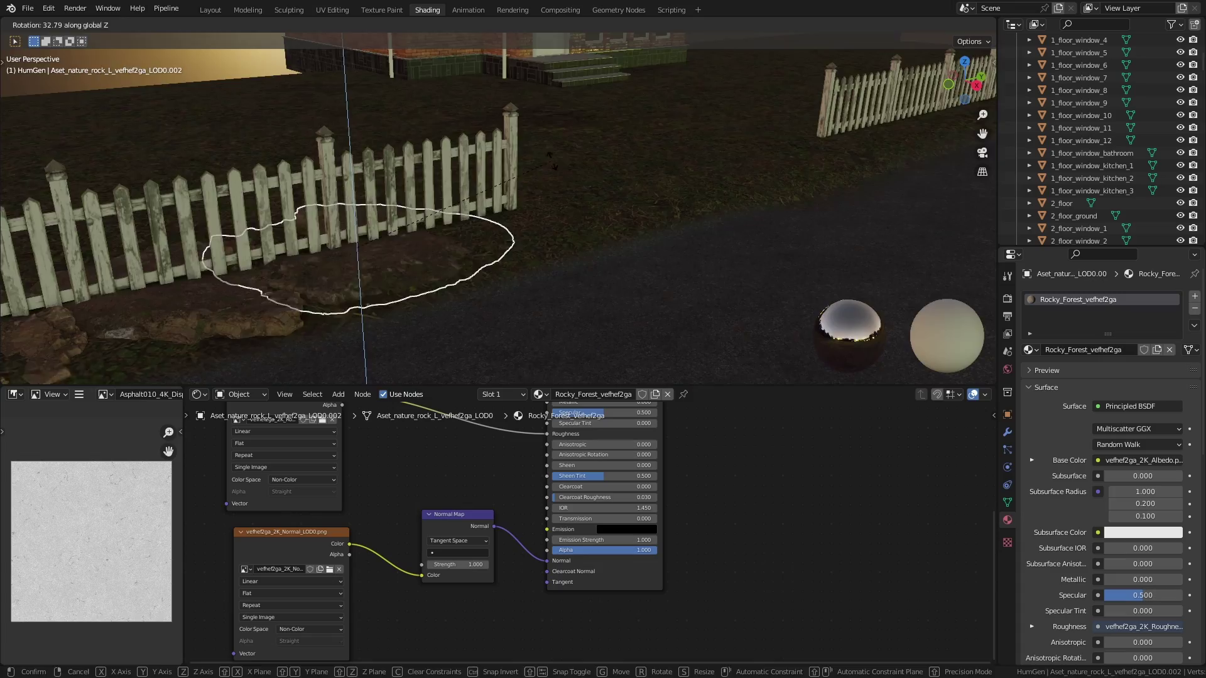
Start a vertical move of the imported rock, then cancel it to leave the rock in place.
key(g)
key(z)
right_click(568, 278)
scroll(420, 278, down, 6)
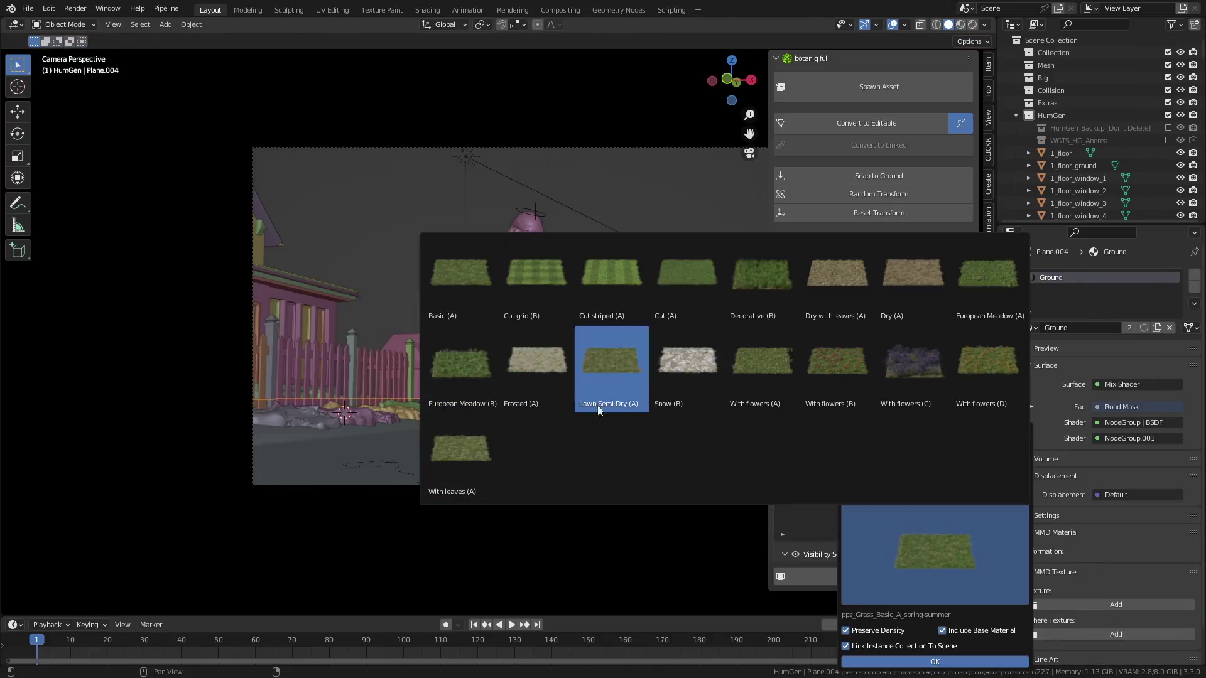
Pick the semi-dry lawn grass in botaniq Scatter and scatter it over the ground.
click(595, 396)
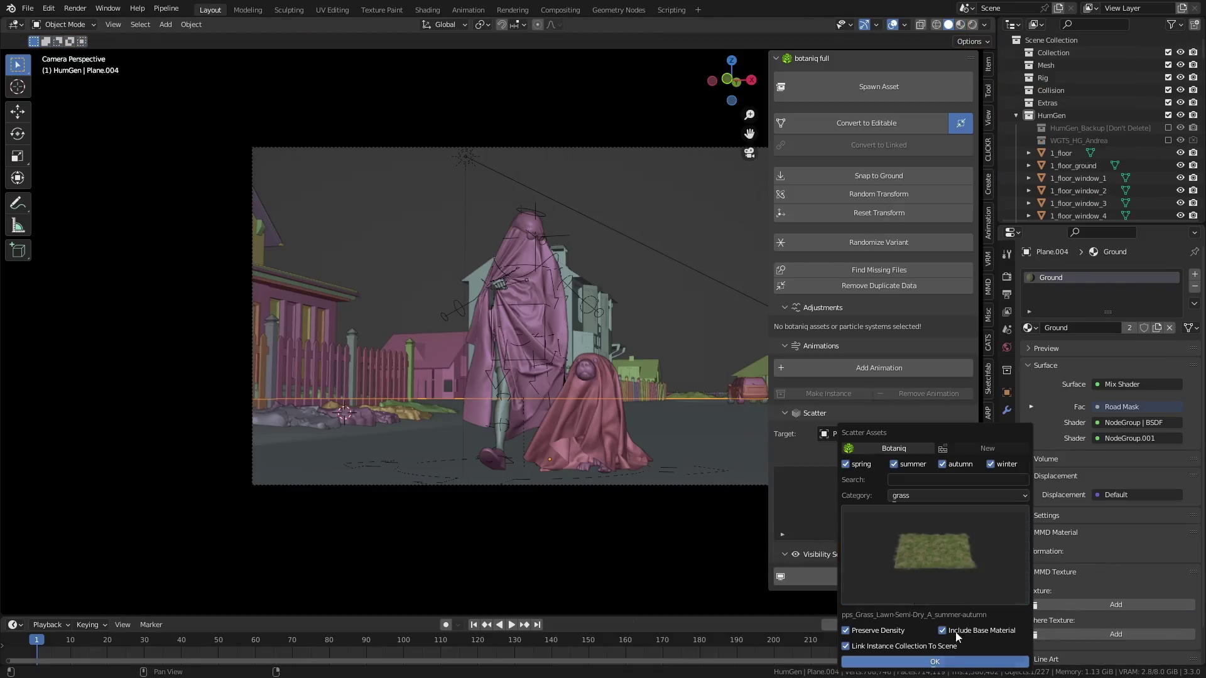
click(935, 662)
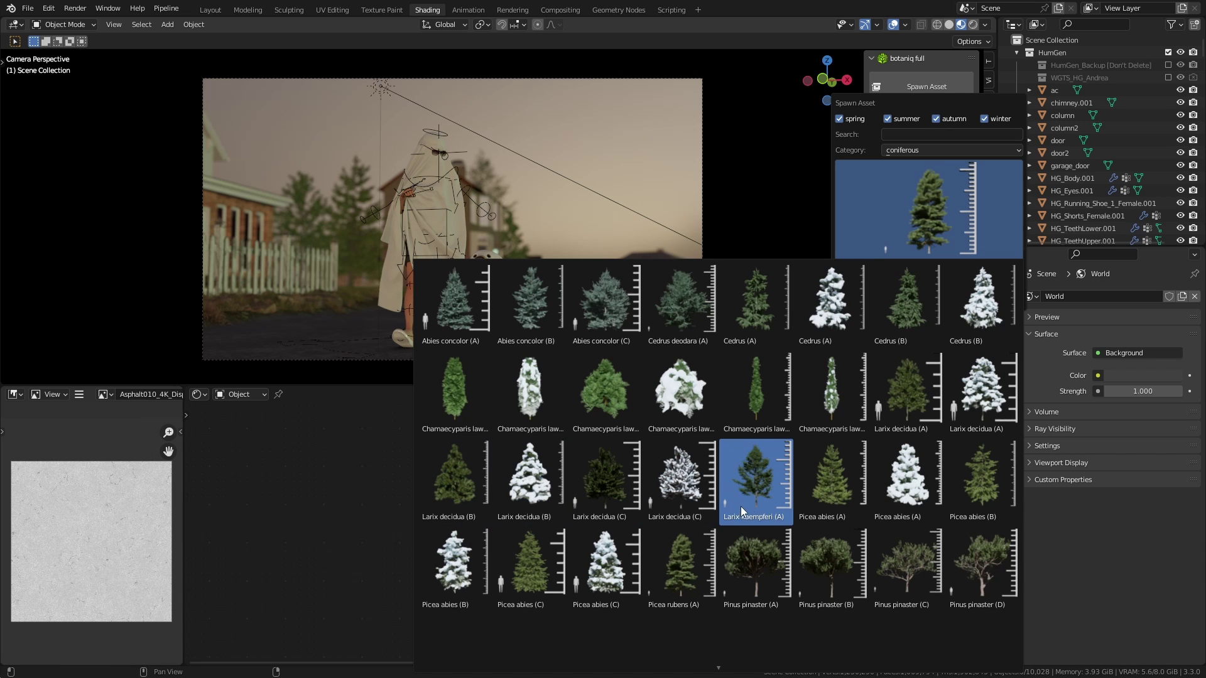
Spawn a Larix kaempferi (A) and another test tree, then delete both.
click(761, 510)
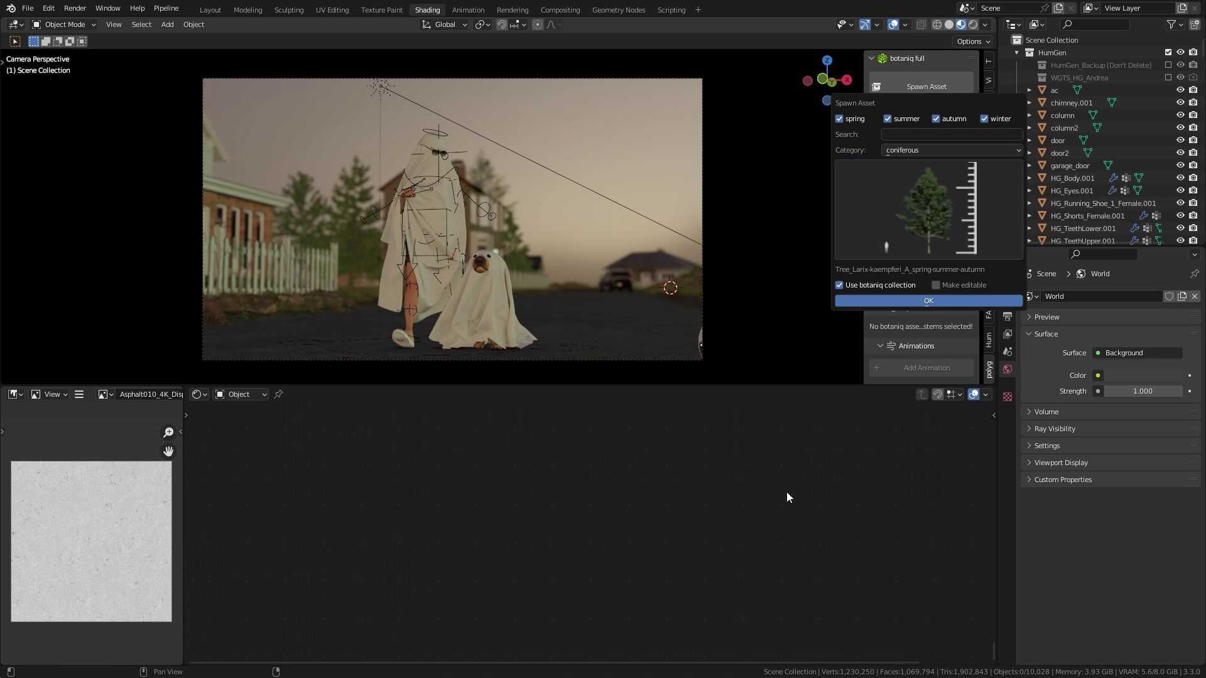
click(930, 304)
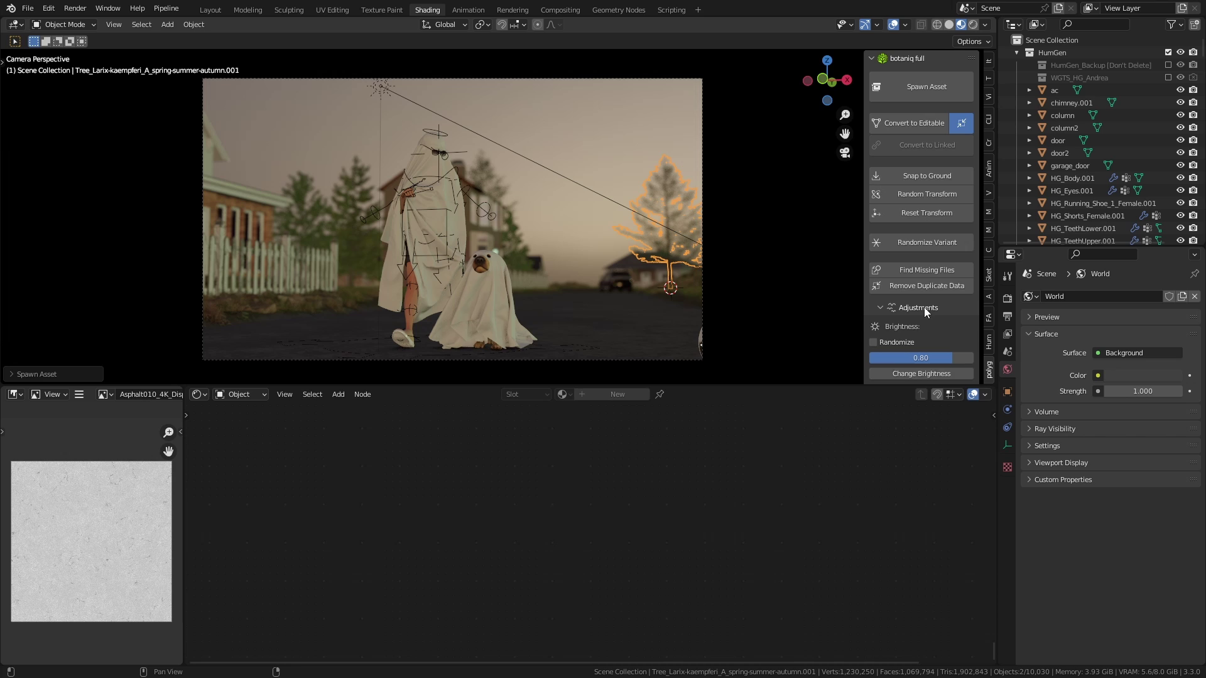
click(685, 228)
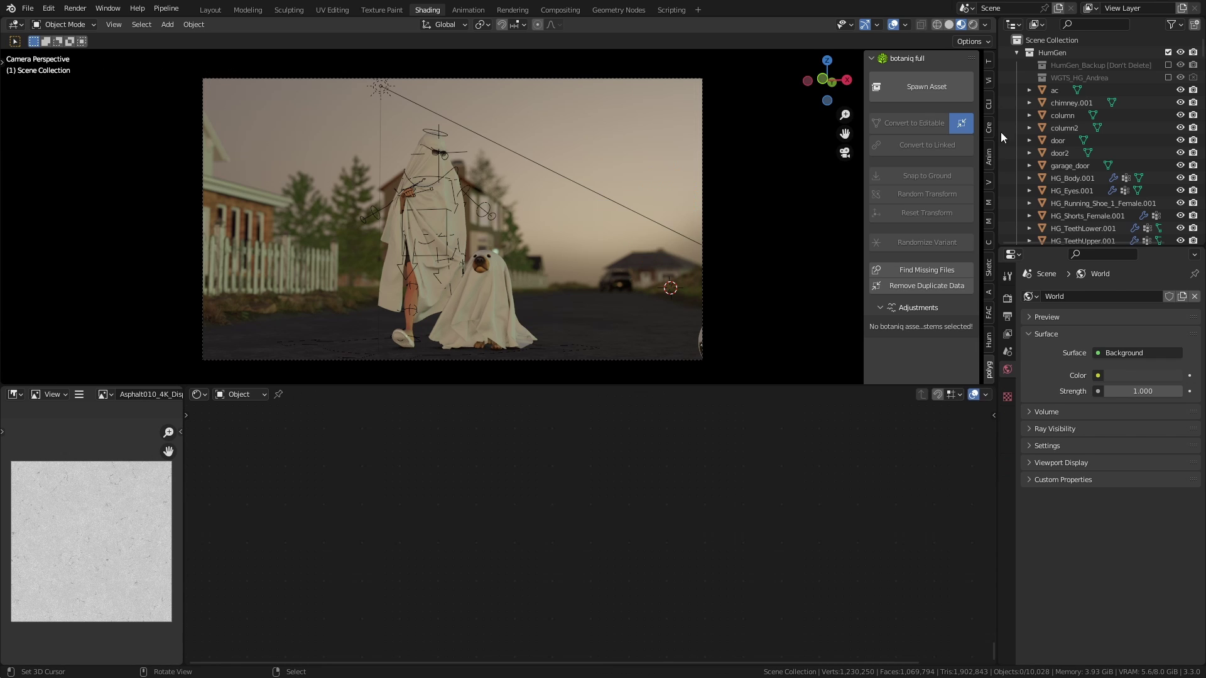
click(933, 93)
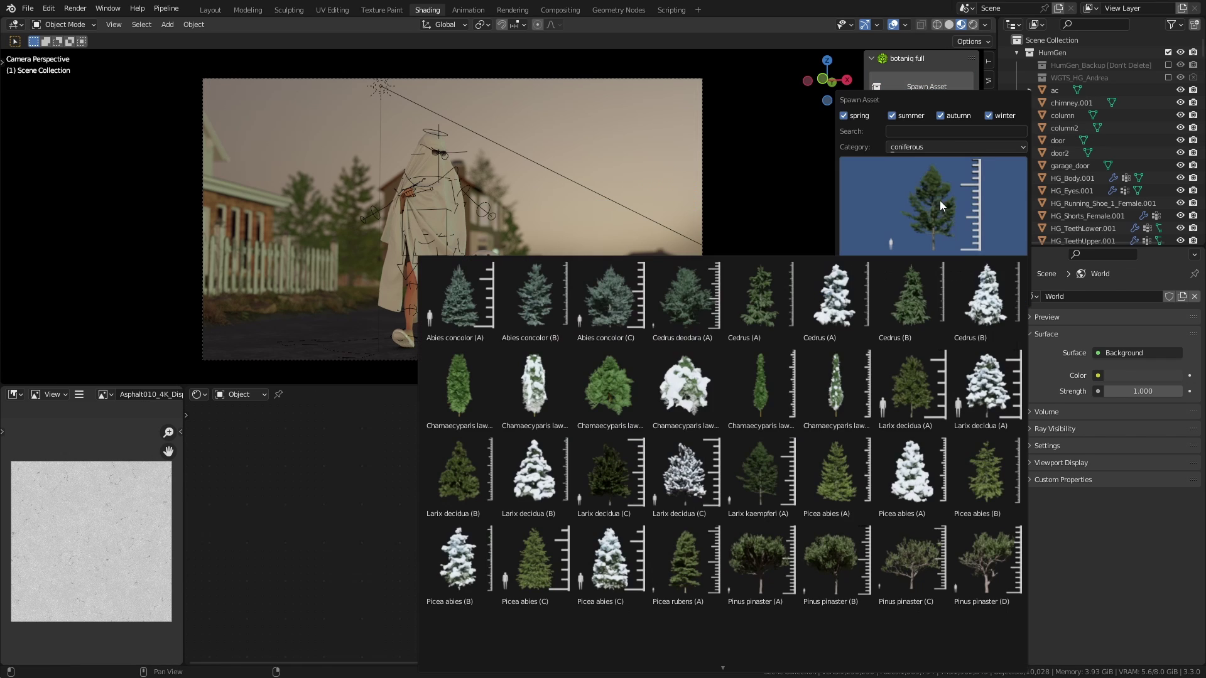
click(857, 414)
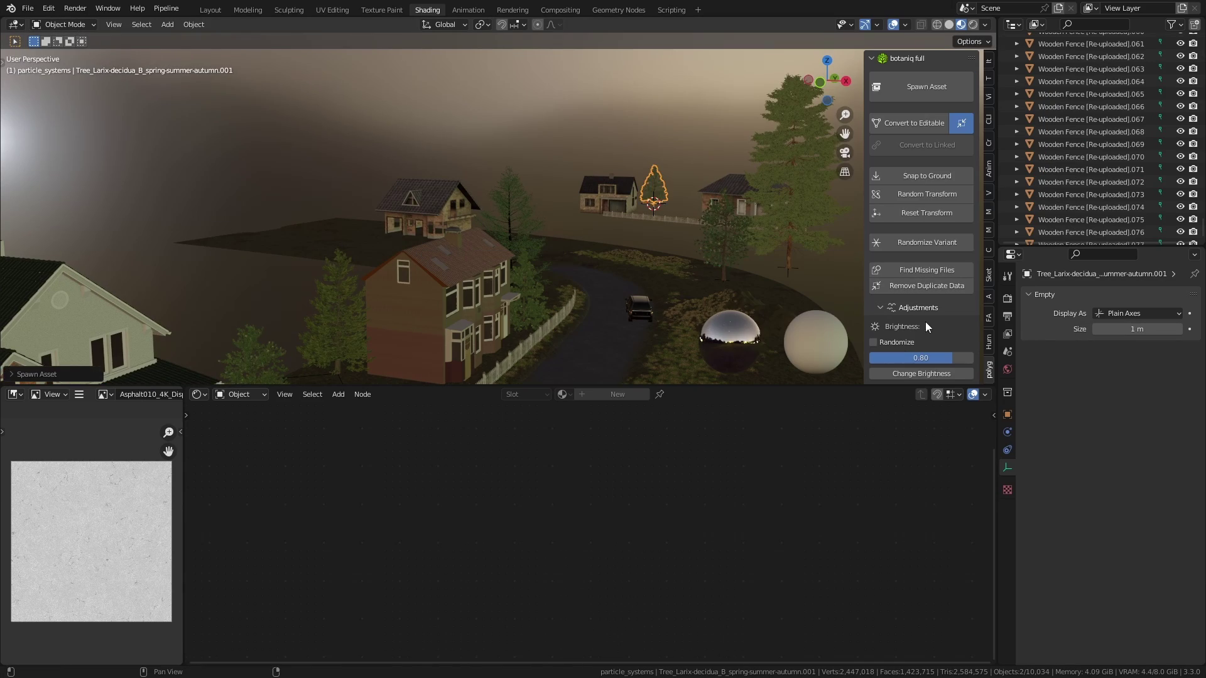
middle_drag(817, 264, 519, 322)
key(Delete)
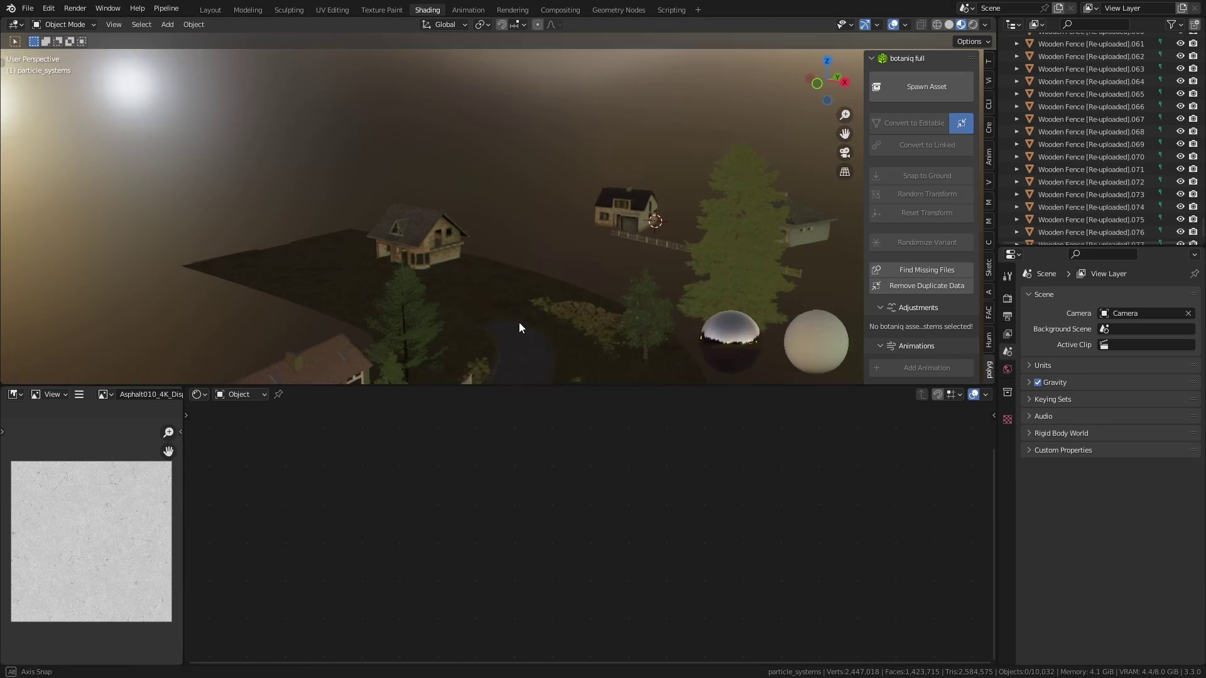
Spawn and place a pine, a Picea abies, a Pinus pinaster and a Picea abies (B).
click(927, 86)
click(832, 558)
click(566, 305)
click(927, 86)
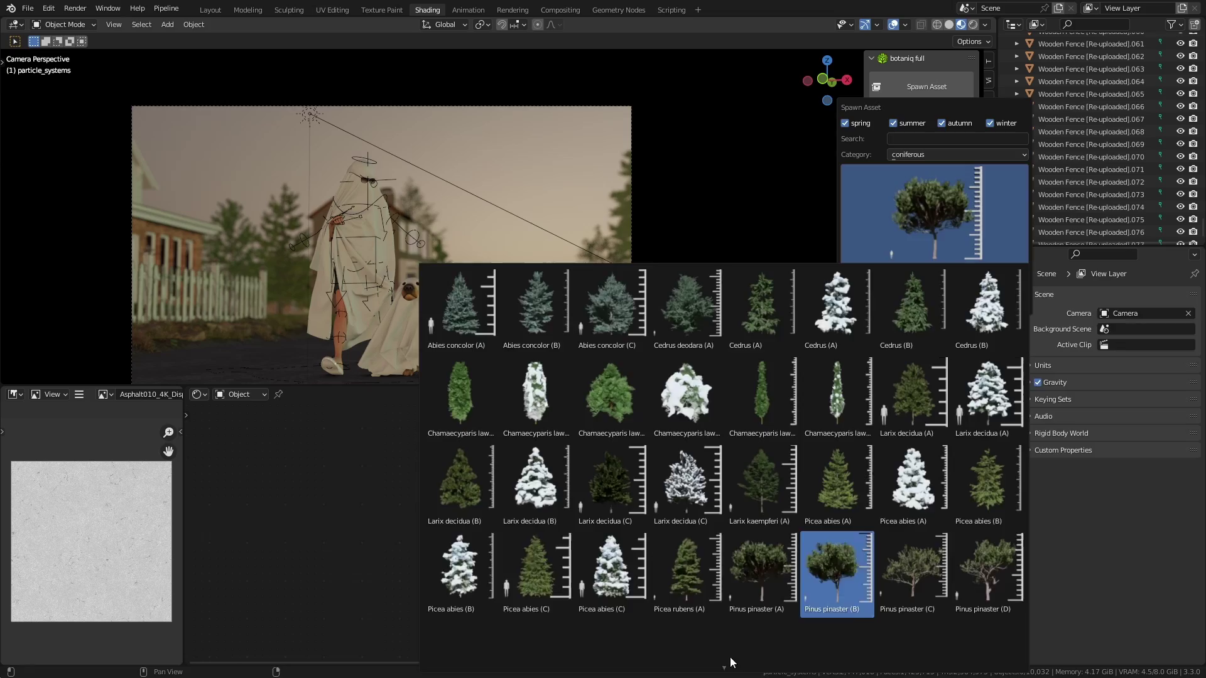
click(836, 575)
click(927, 86)
click(515, 520)
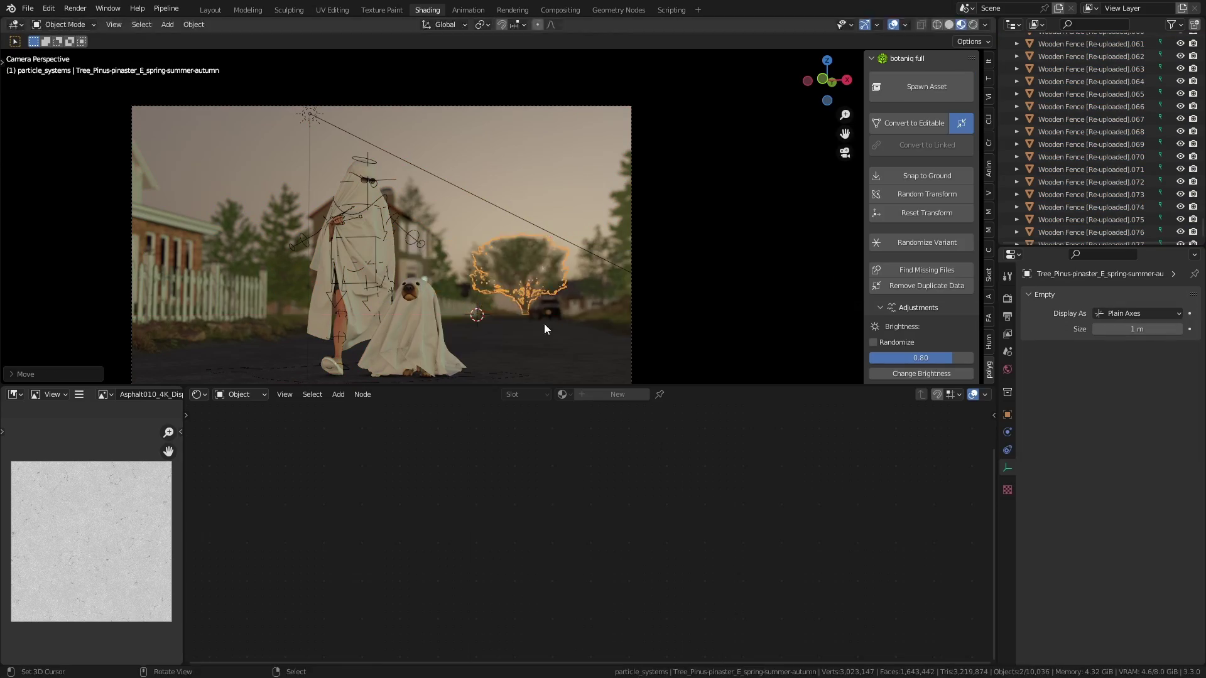
click(544, 323)
click(926, 86)
click(986, 502)
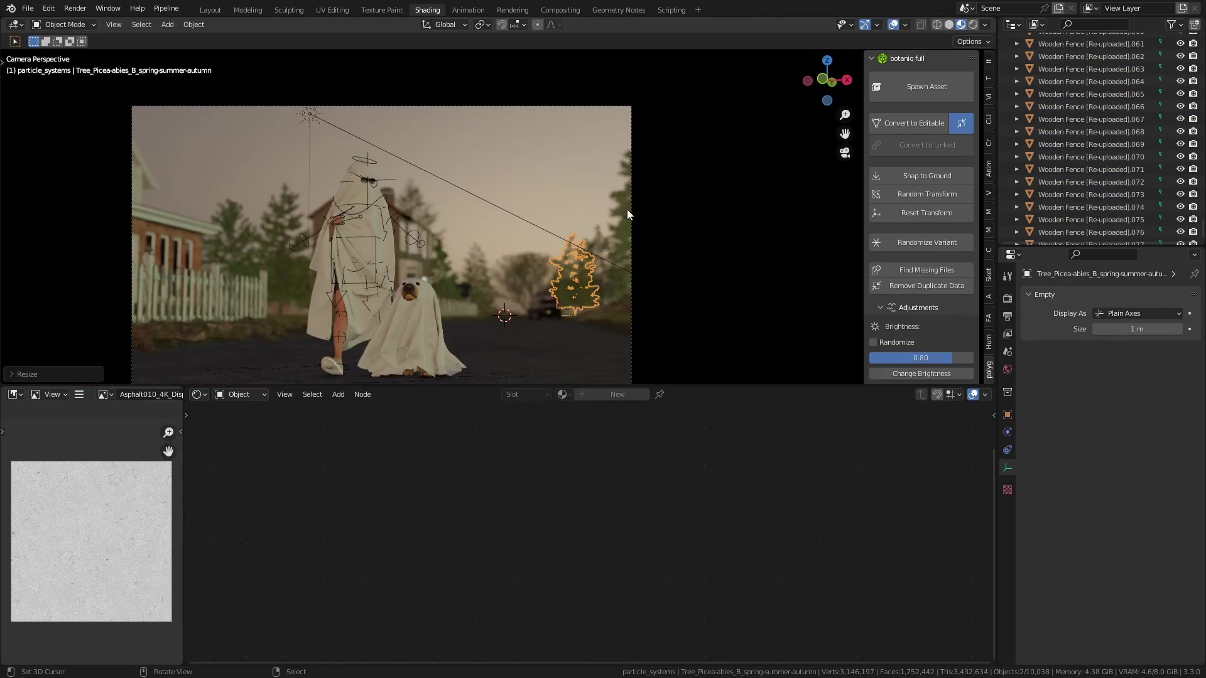
middle_drag(566, 302, 529, 332)
Add a Larix decidua (C) and a Pinus ponderosa (D), checking them through the camera.
click(927, 86)
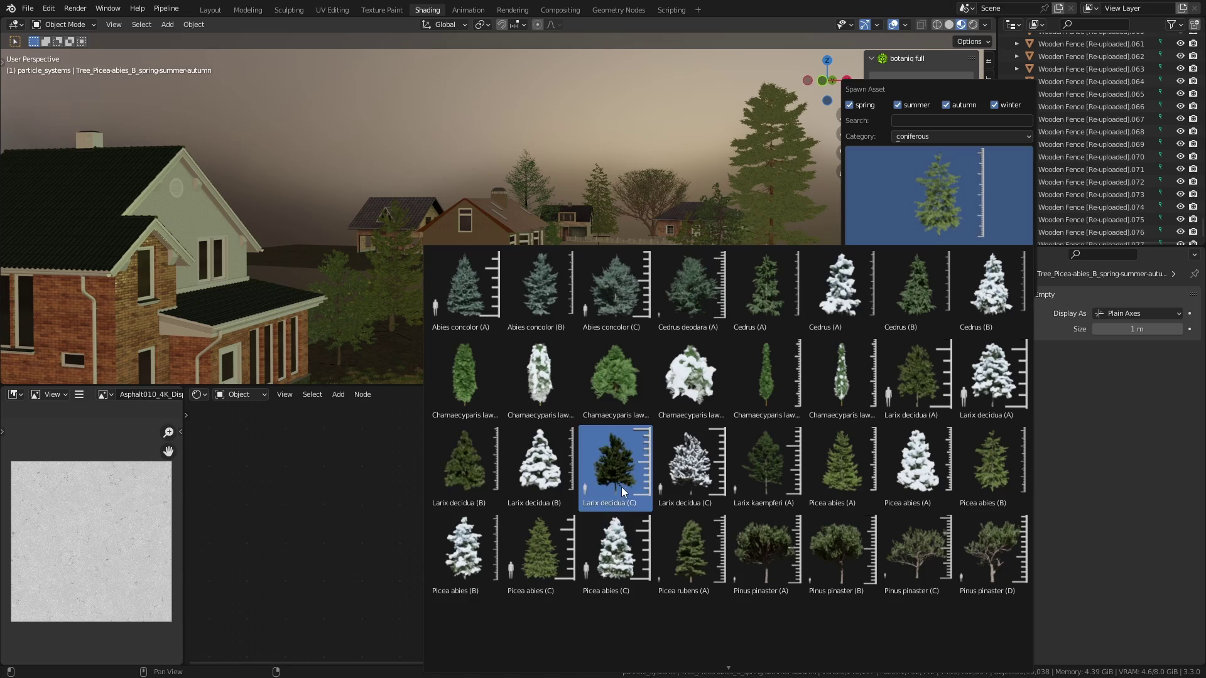
click(614, 485)
key(KP_0)
middle_drag(321, 207, 321, 279)
key(KP_0)
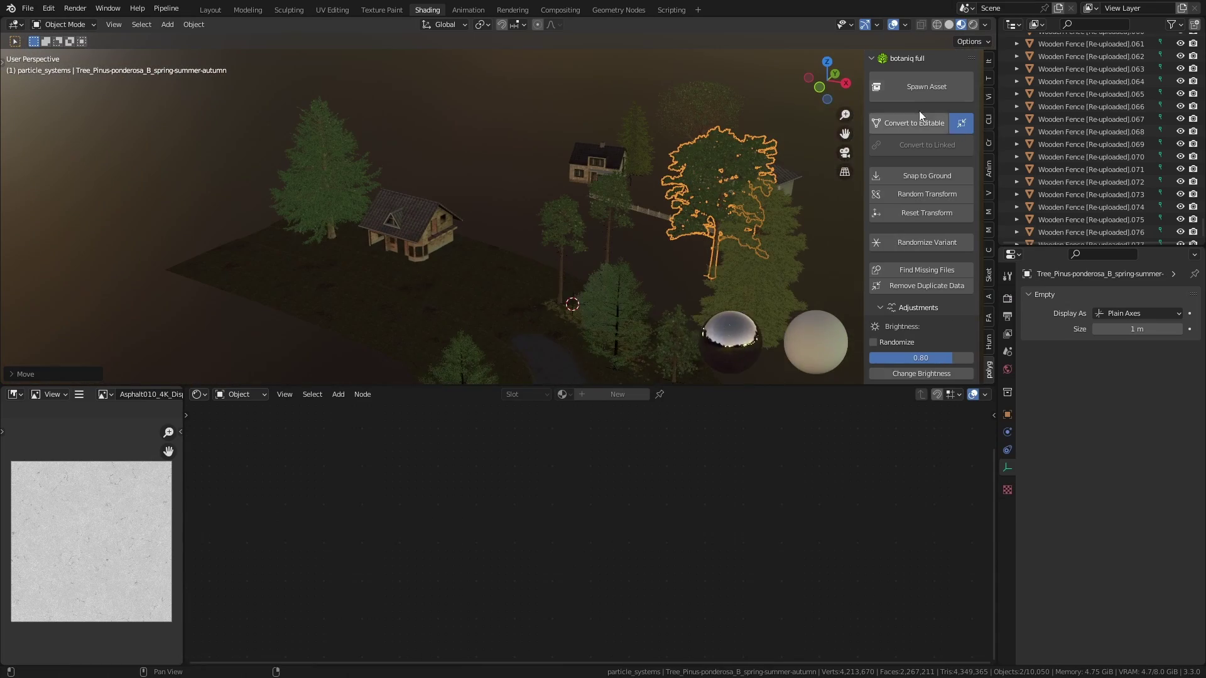
click(923, 88)
scroll(709, 503, down, 1)
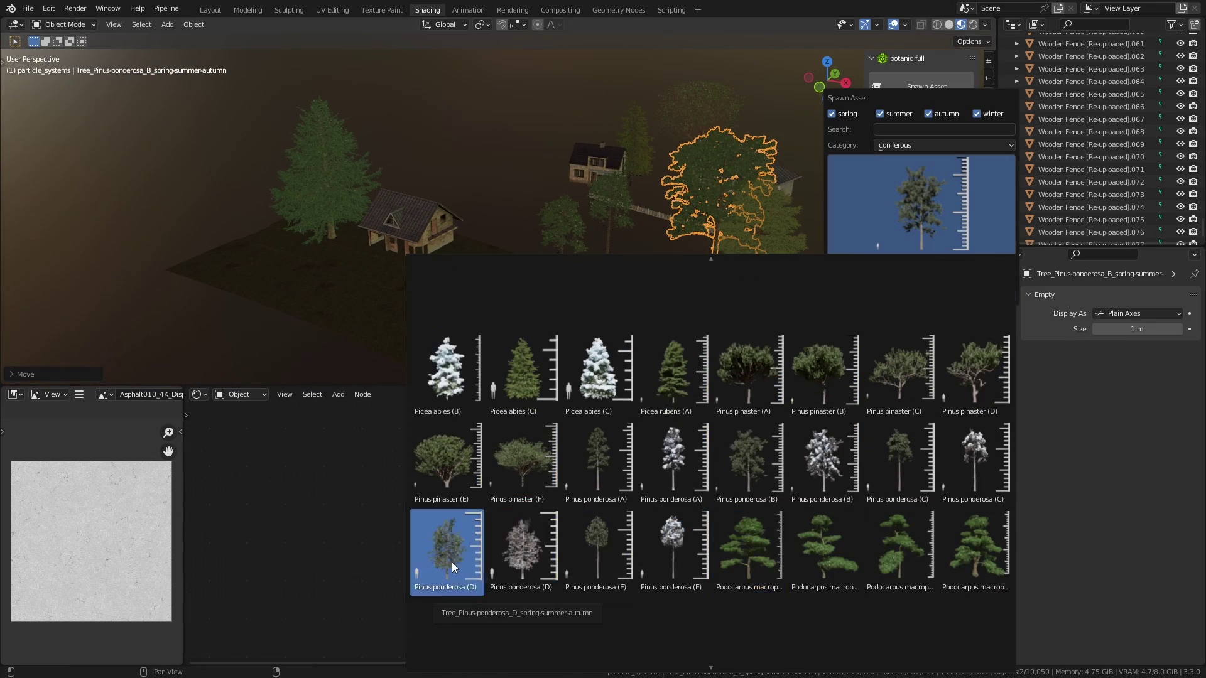
click(446, 552)
key(KP_0)
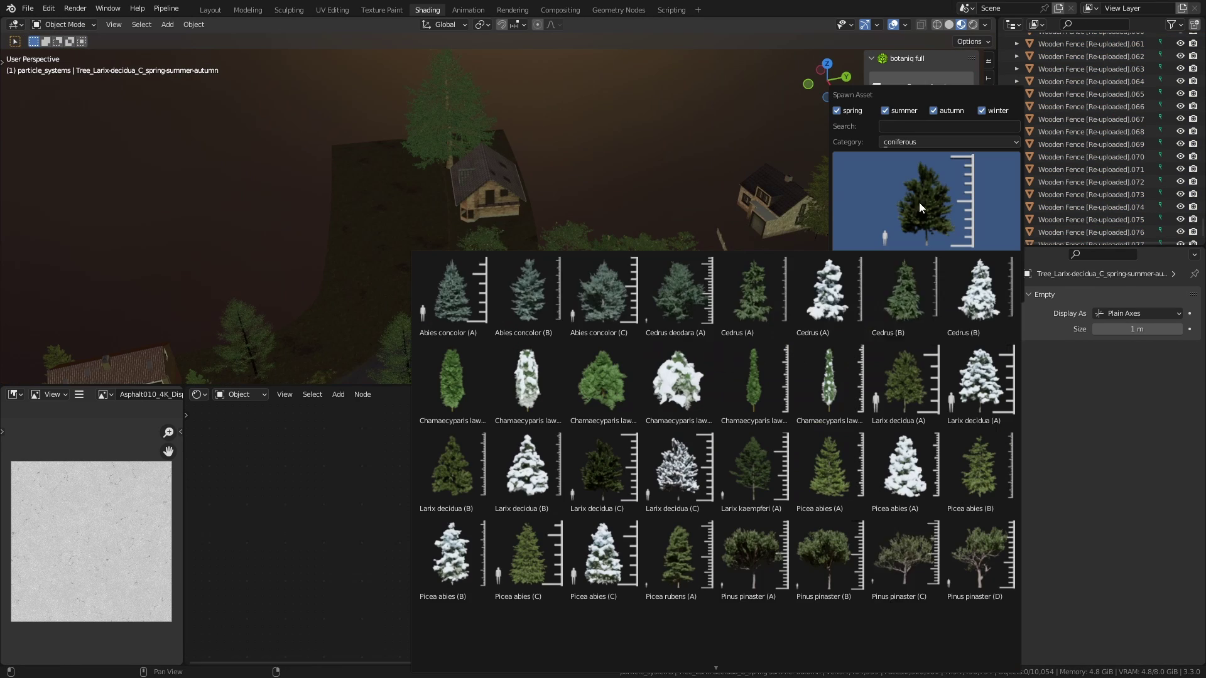
Spawn a Pinus ponderosa with randomized size and rotation, then another Pinus pinaster.
scroll(770, 498, down, 1)
click(770, 498)
click(942, 291)
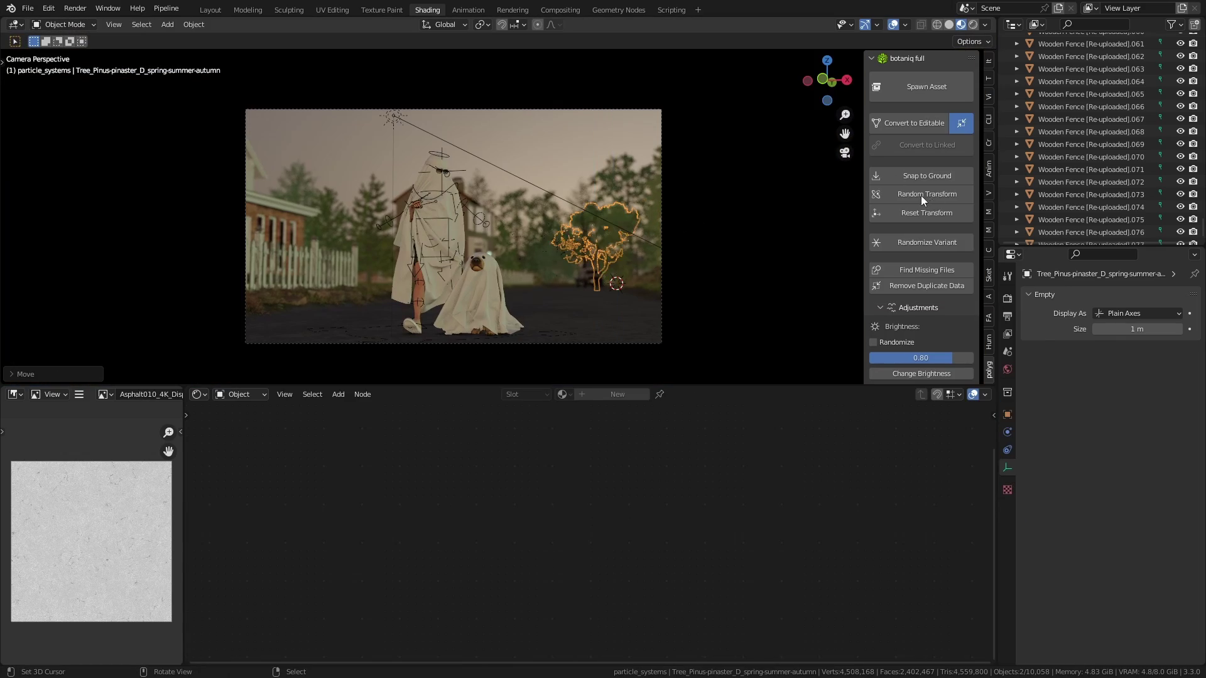
click(922, 196)
click(619, 216)
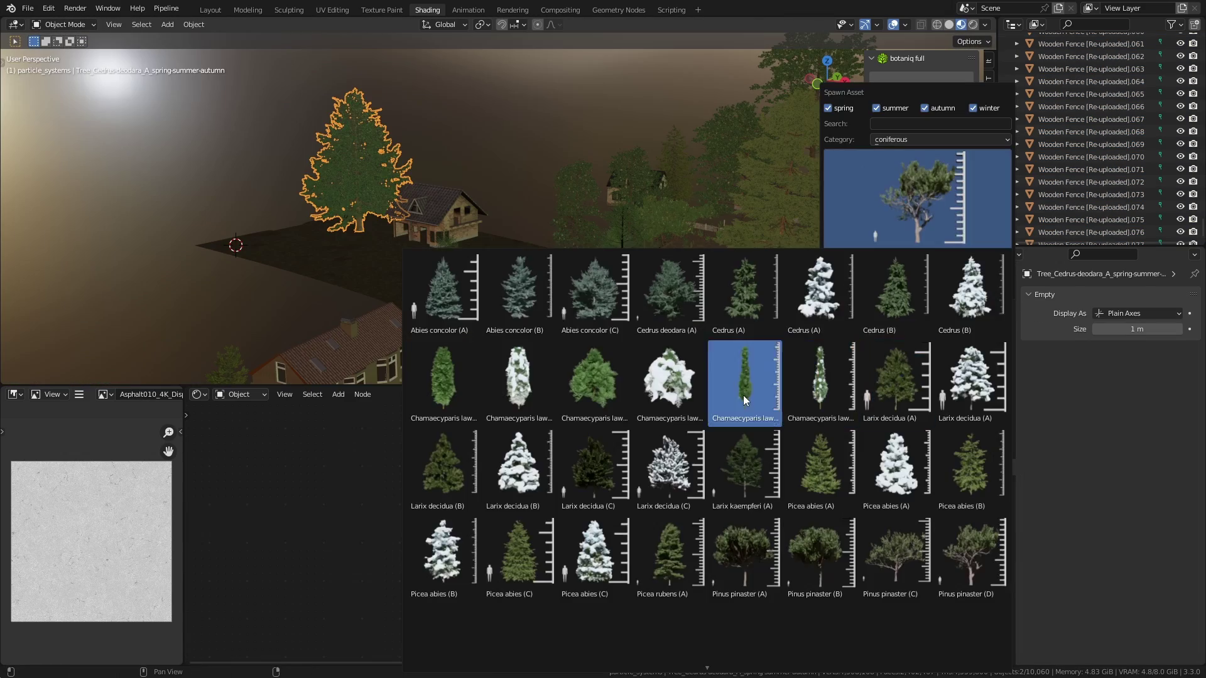
click(937, 595)
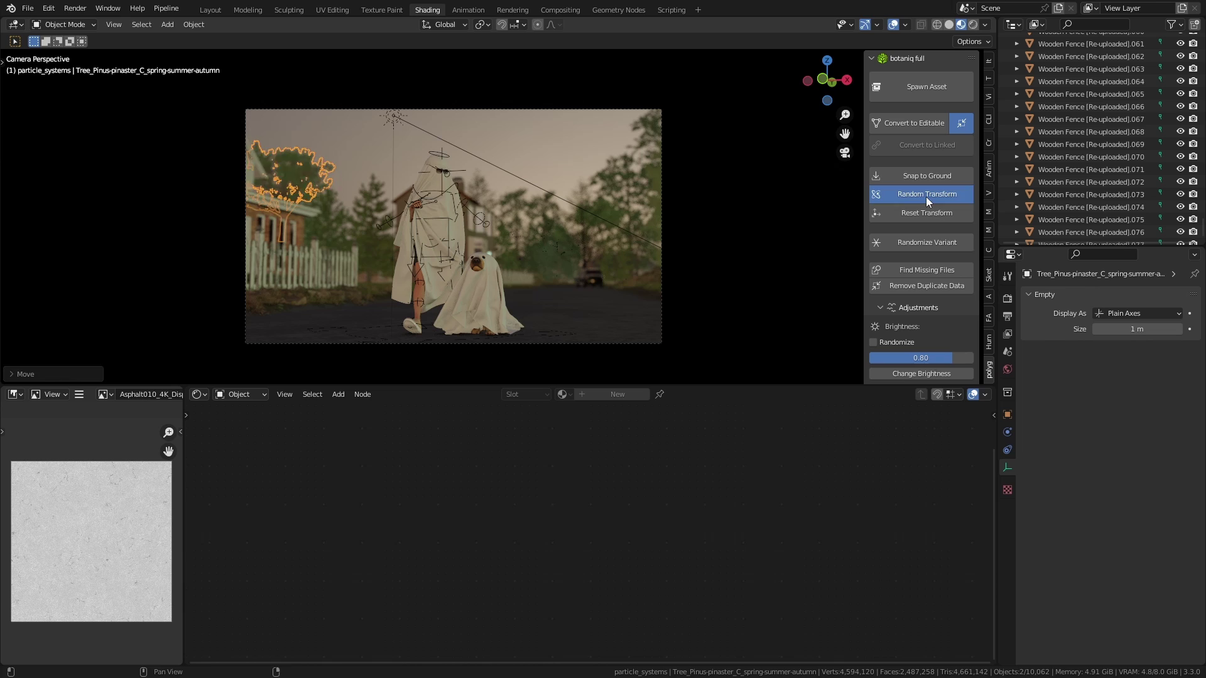
Move the selected tree and slide the pumpkin left toward the camera using the transform panel.
key(g)
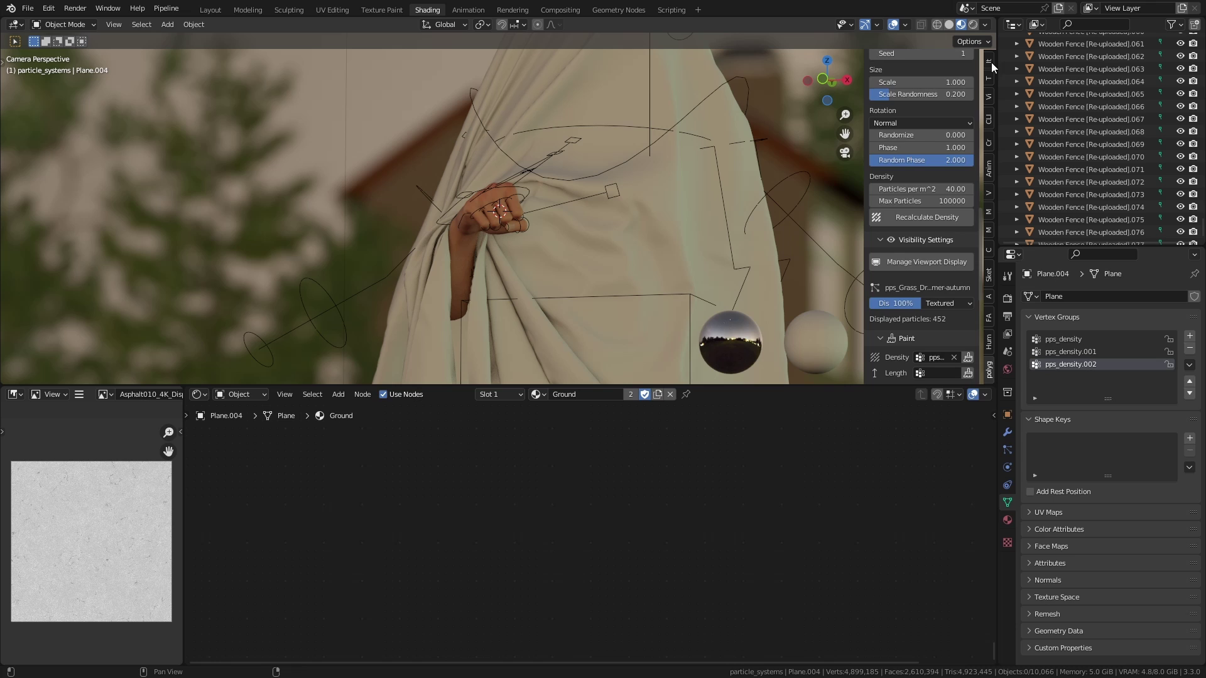
click(990, 62)
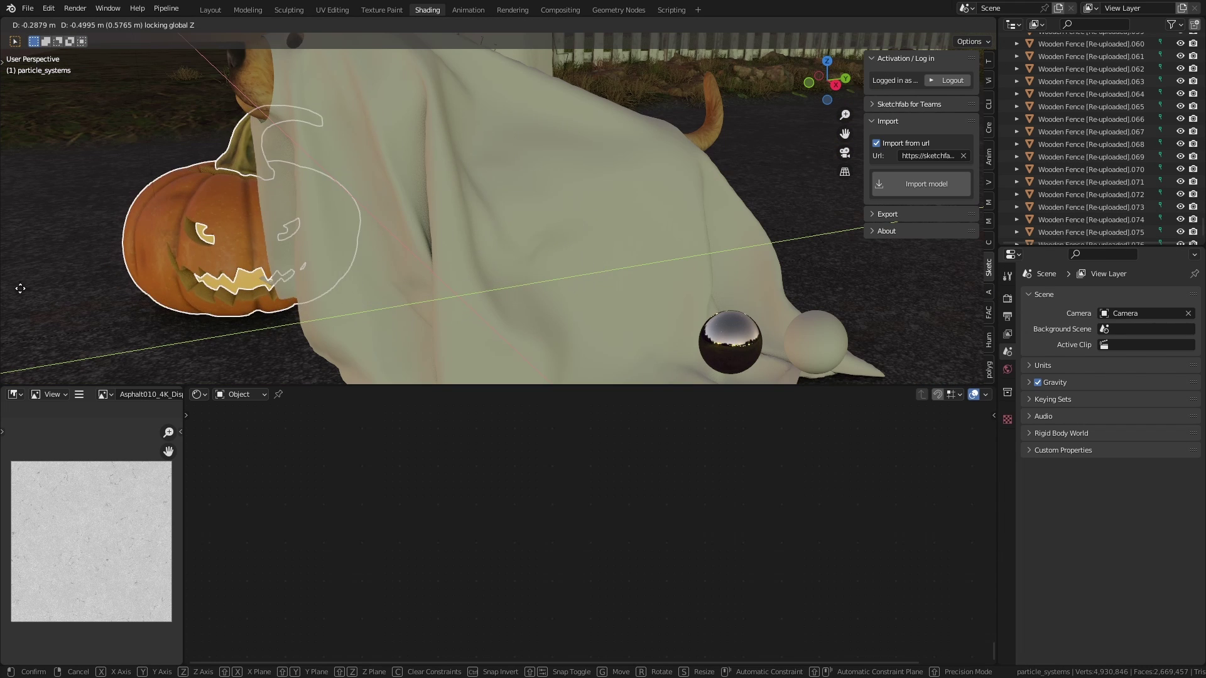
drag(20, 289, 1019, 296)
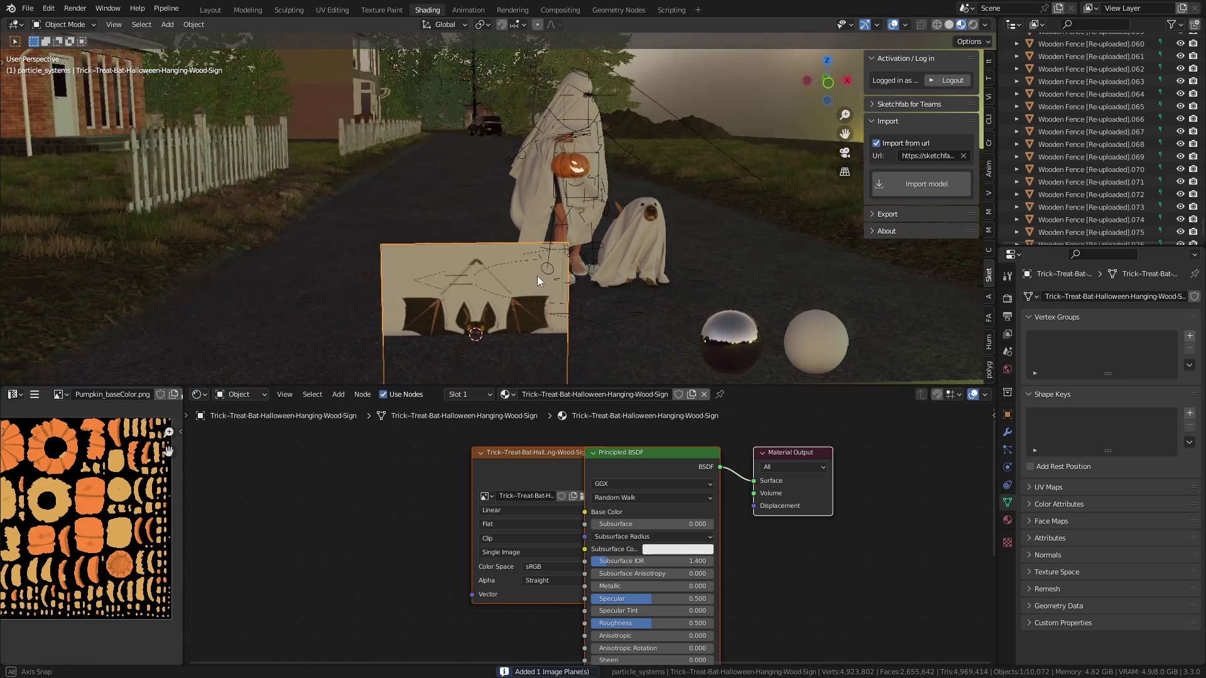
Move the sign plane vertically, return to the full scene, and set the cord curve point.
key(g)
key(z)
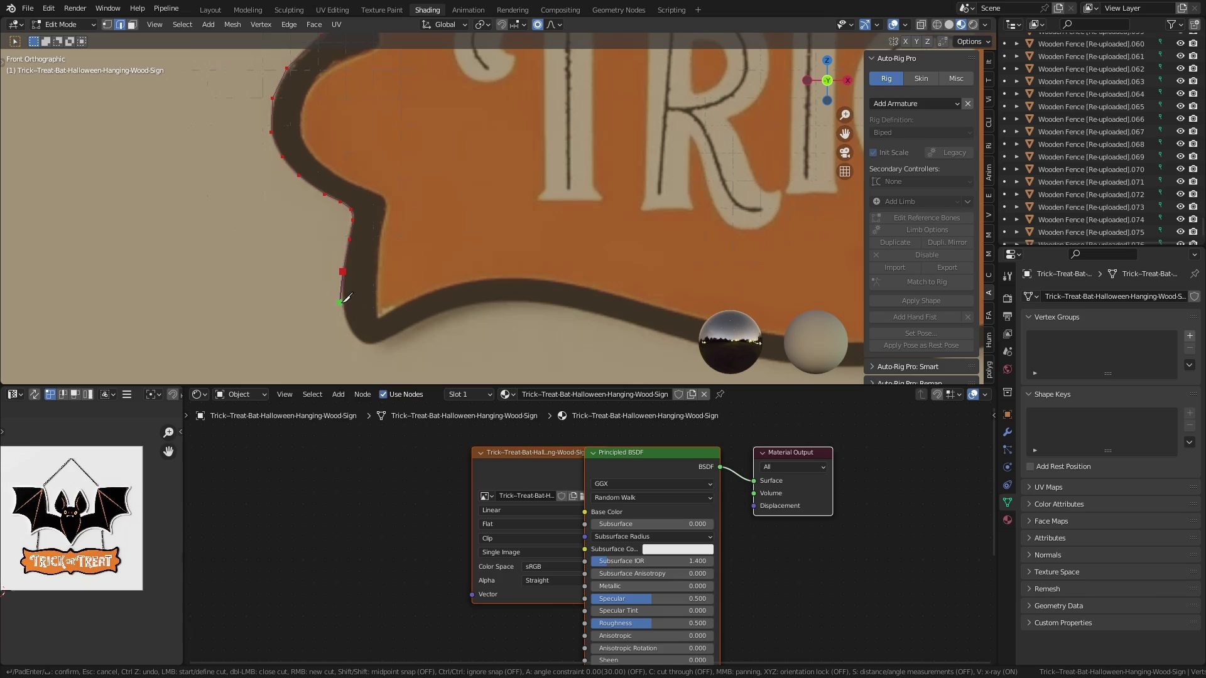
scroll(447, 306, down, 3)
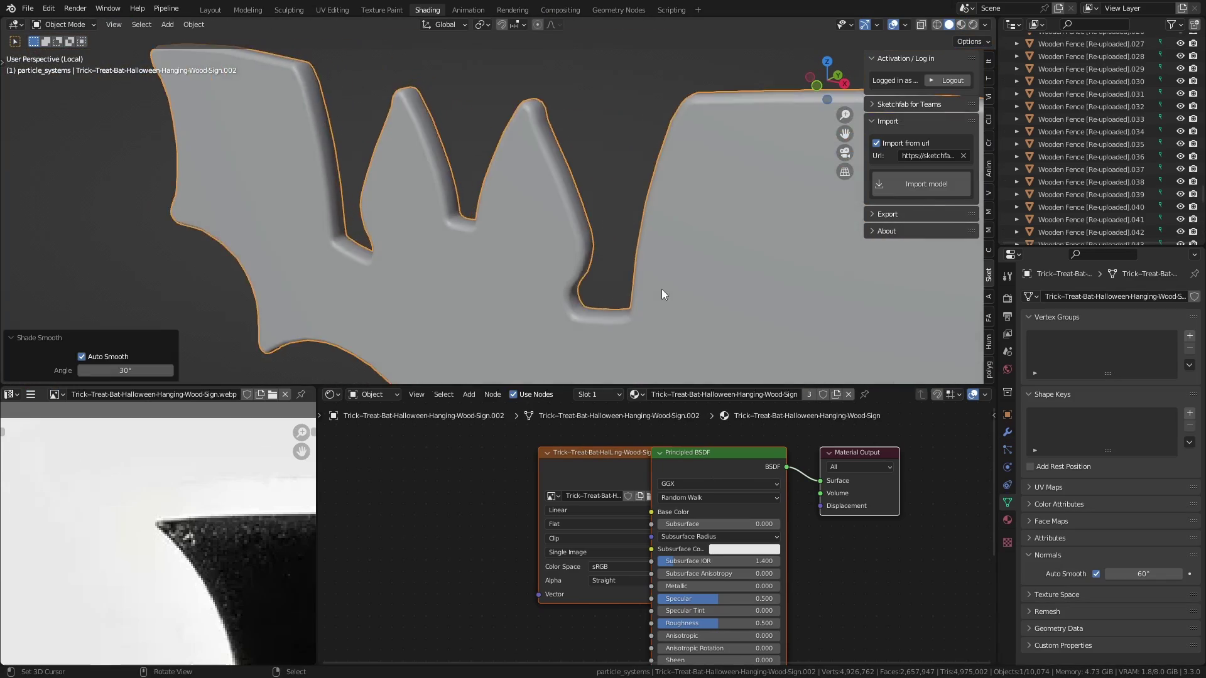
scroll(691, 282, down, 1)
key(KP_Divide)
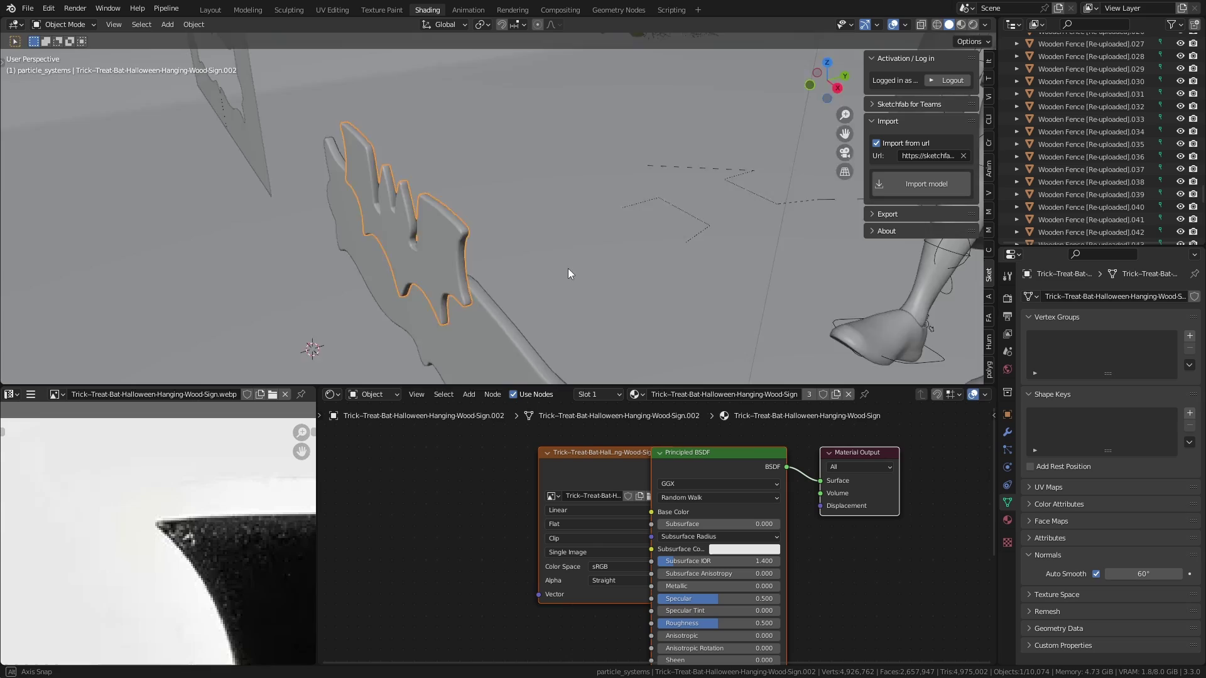
scroll(572, 271, down, 2)
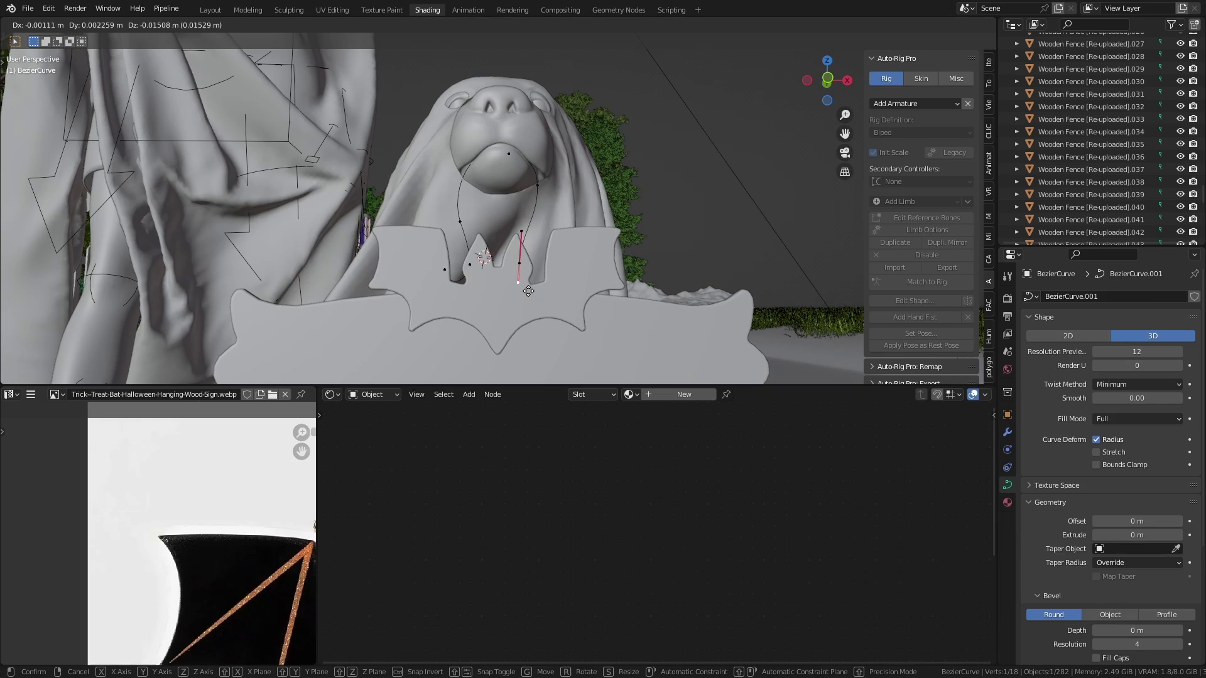
click(528, 291)
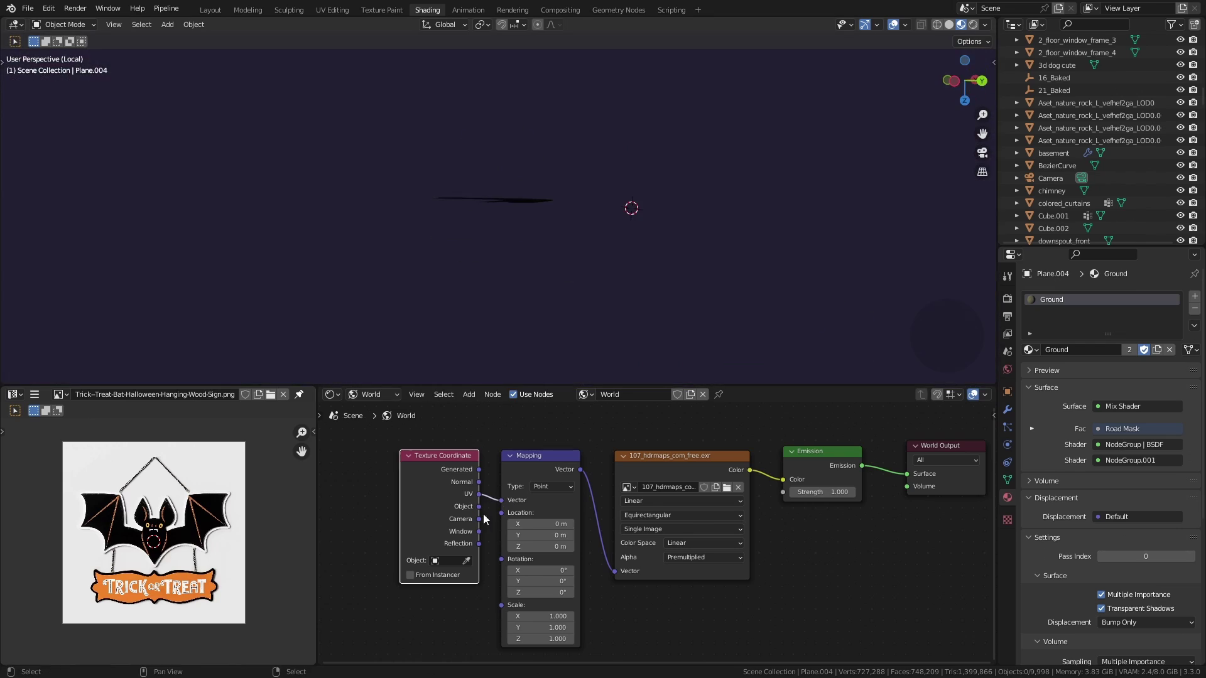
Feed Generated coordinates into the sky Mapping, rotate the HDRI 647° on Z, and save halloween.blend.
drag(506, 504, 502, 501)
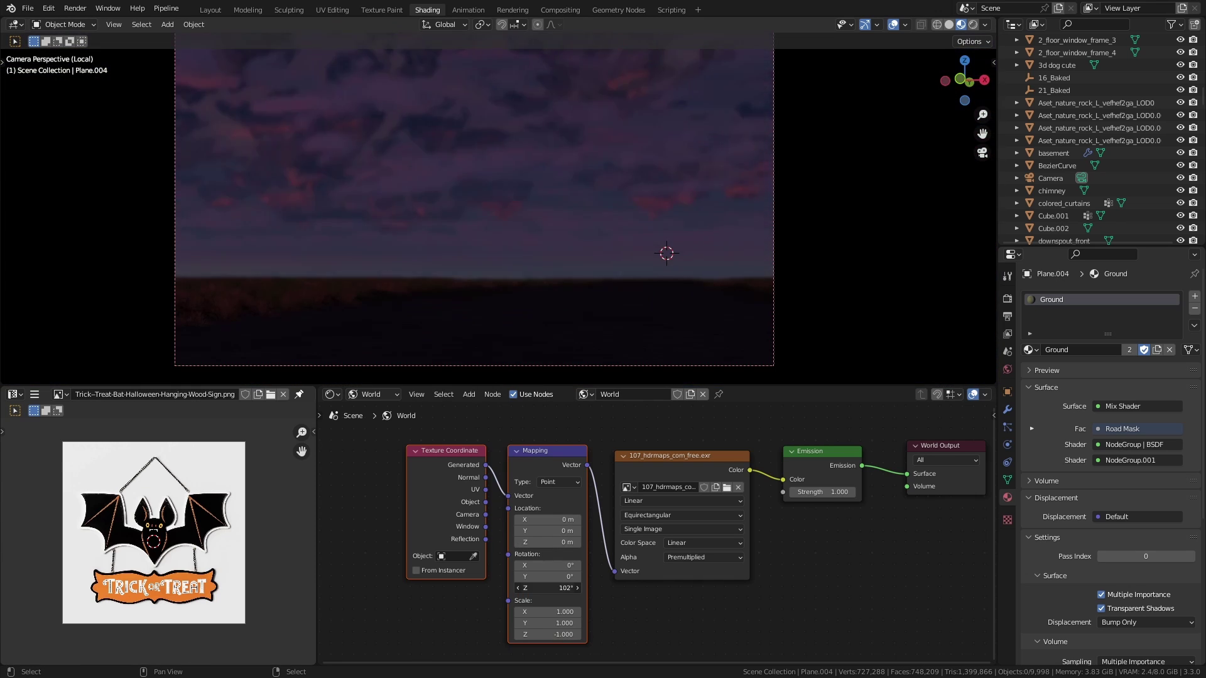
mouse_move(555, 588)
mouse_down()
mouse_move(622, 588)
mouse_move(540, 588)
mouse_up()
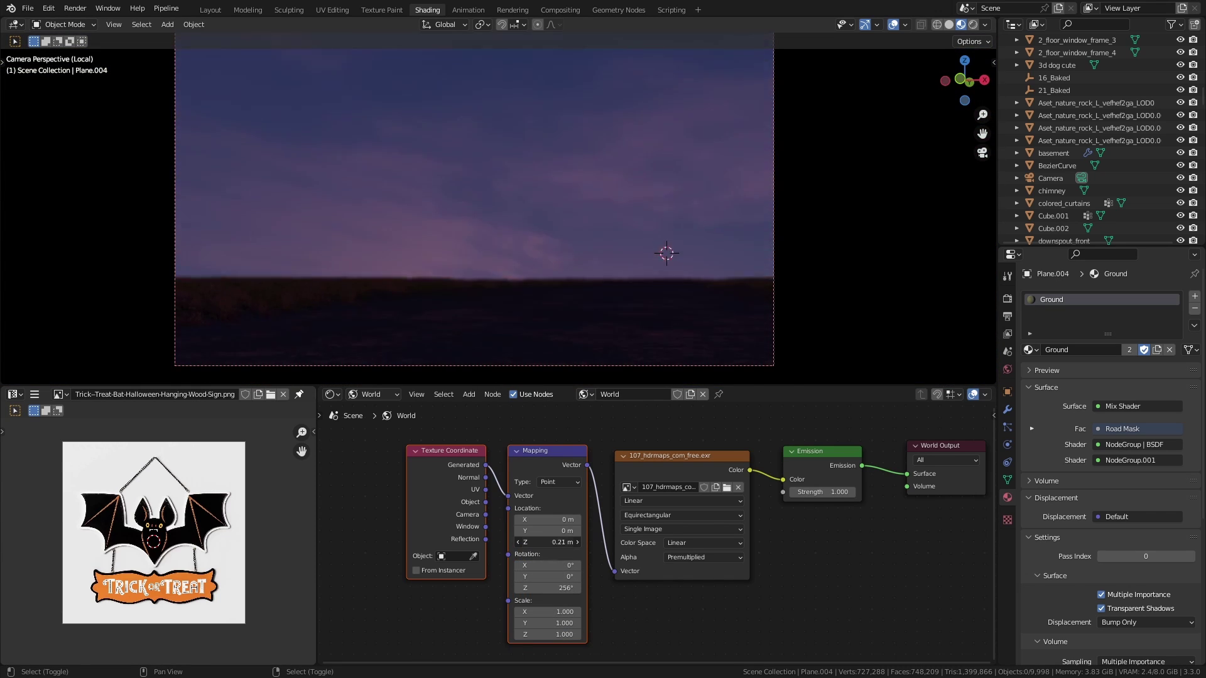
mouse_move(556, 588)
mouse_down()
mouse_move(578, 588)
mouse_move(540, 588)
mouse_up()
key(KP_Divide)
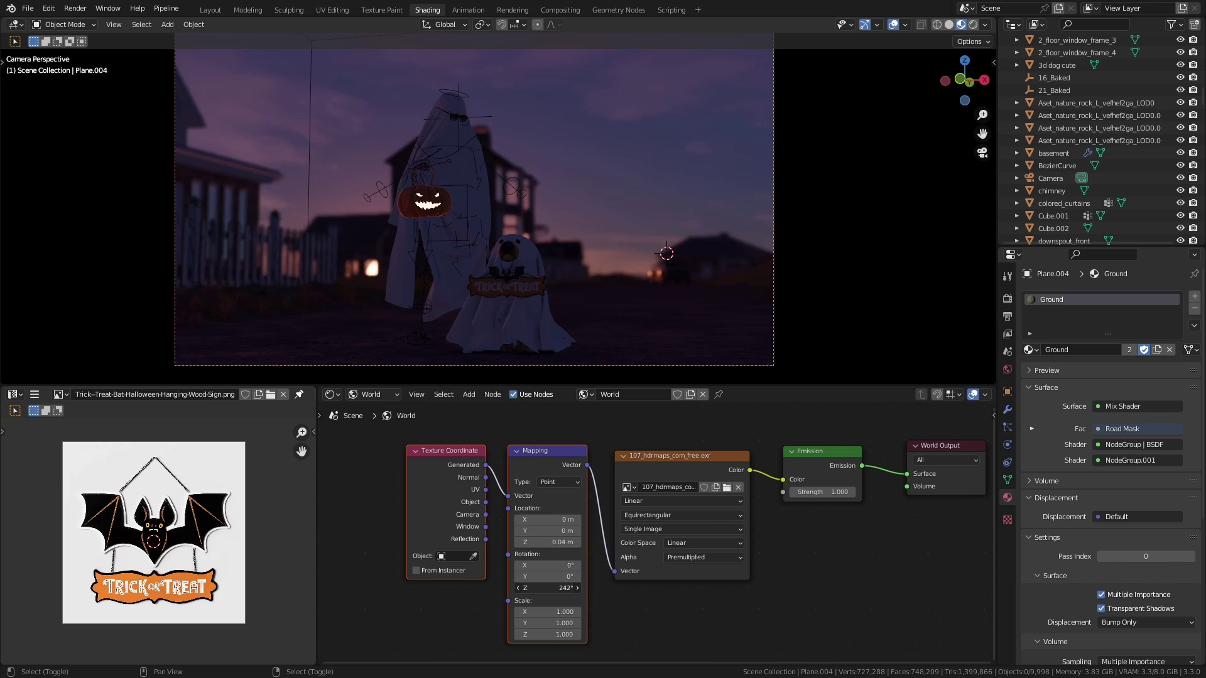
drag(555, 588, 540, 588)
scroll(668, 201, down, 2)
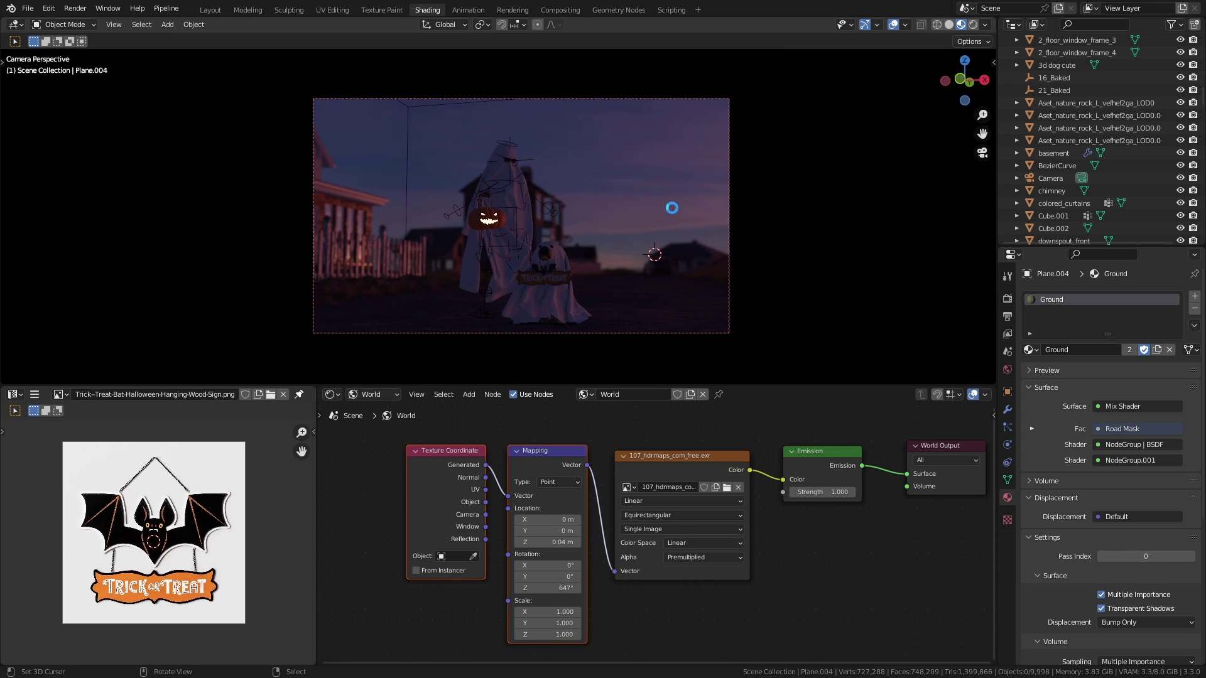
key(ctrl+s)
click(973, 24)
Back in solid shading, raise a cable curve control point with smooth proportional falloff.
scroll(1099, 138, up, 10)
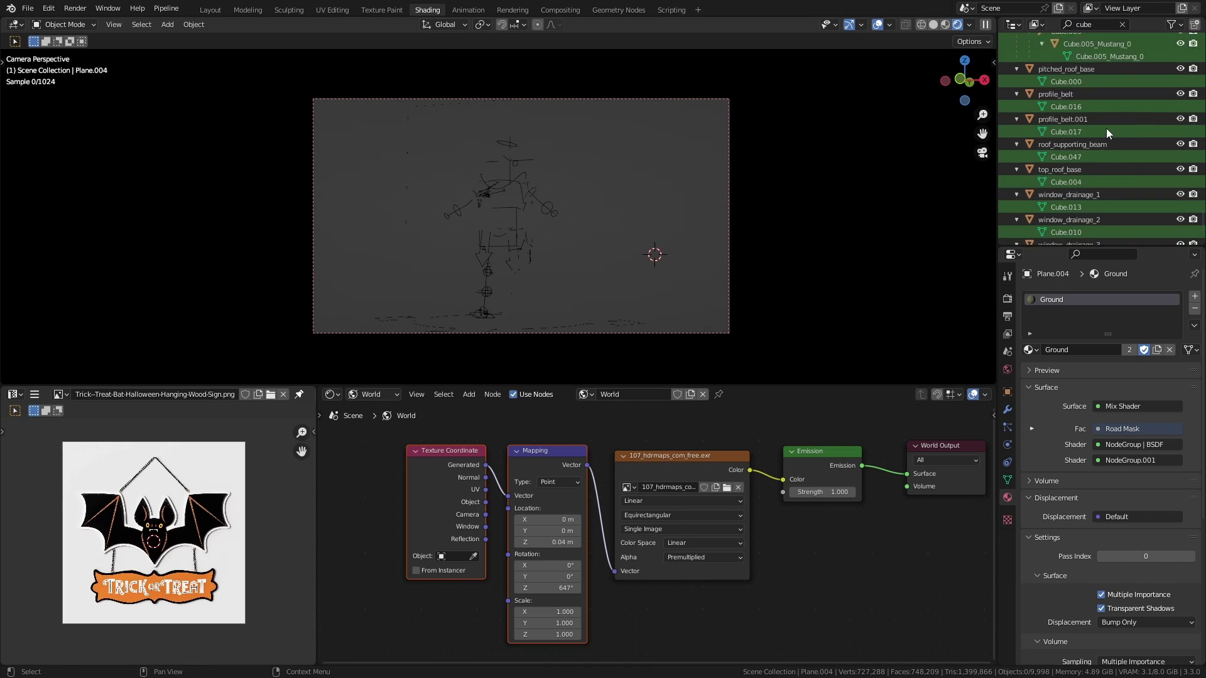
click(933, 25)
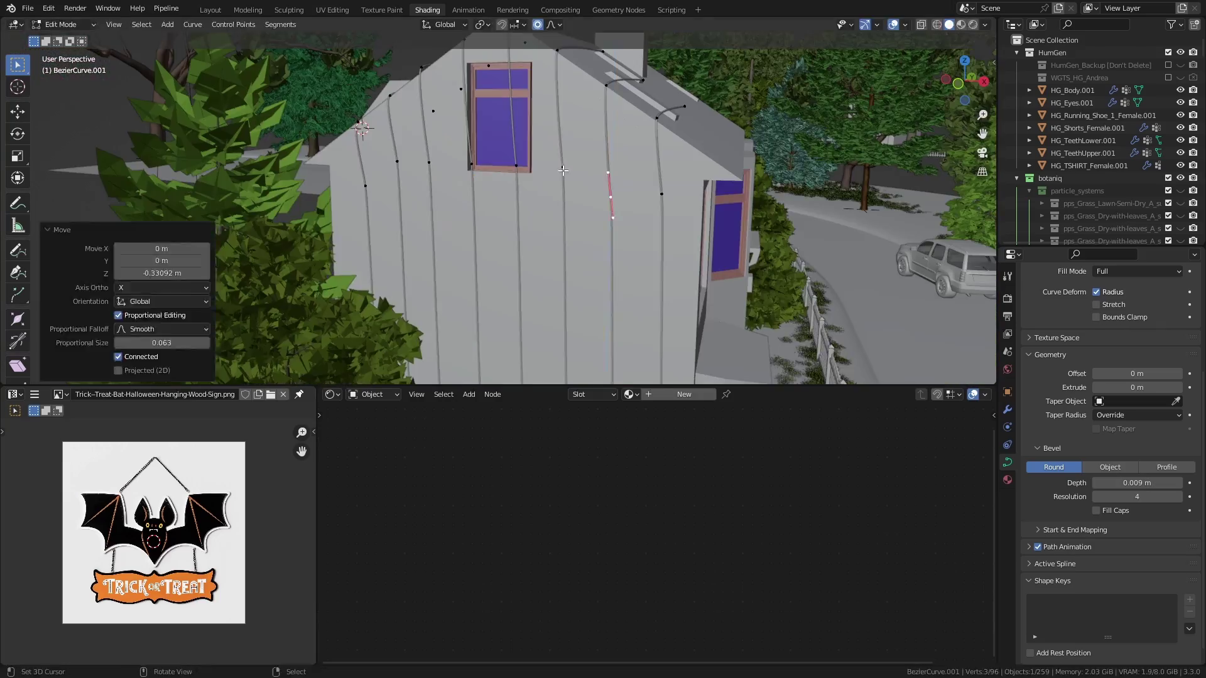
key(g)
click(411, 211)
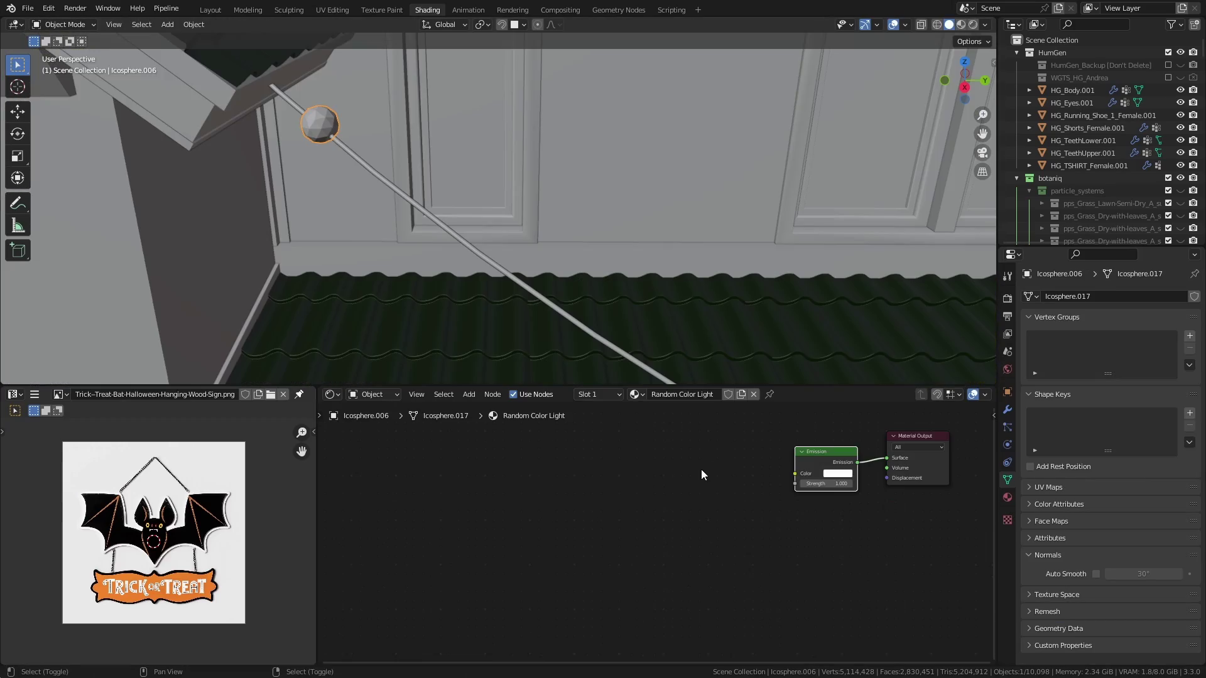
key(shift+a)
Make the ColorRamp stops red, blue and green, wire it into Emission Color, and linked-duplicate a bulb.
mouse_move(692, 492)
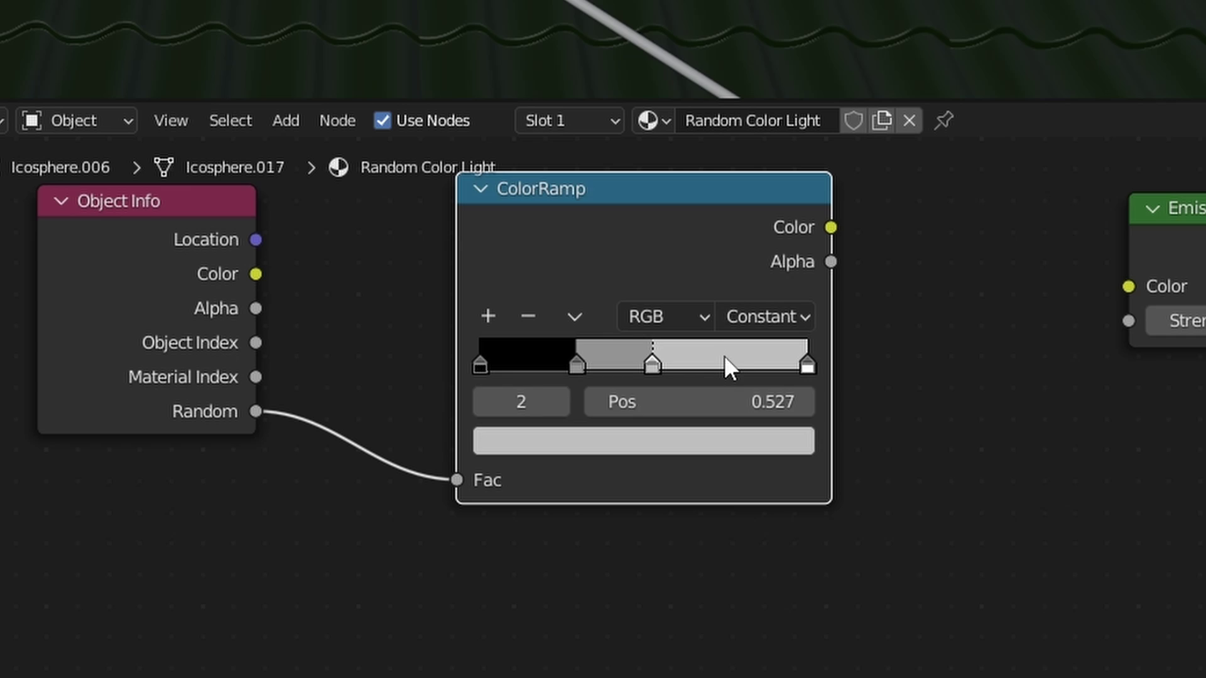
click(631, 540)
drag(677, 391, 606, 441)
click(576, 363)
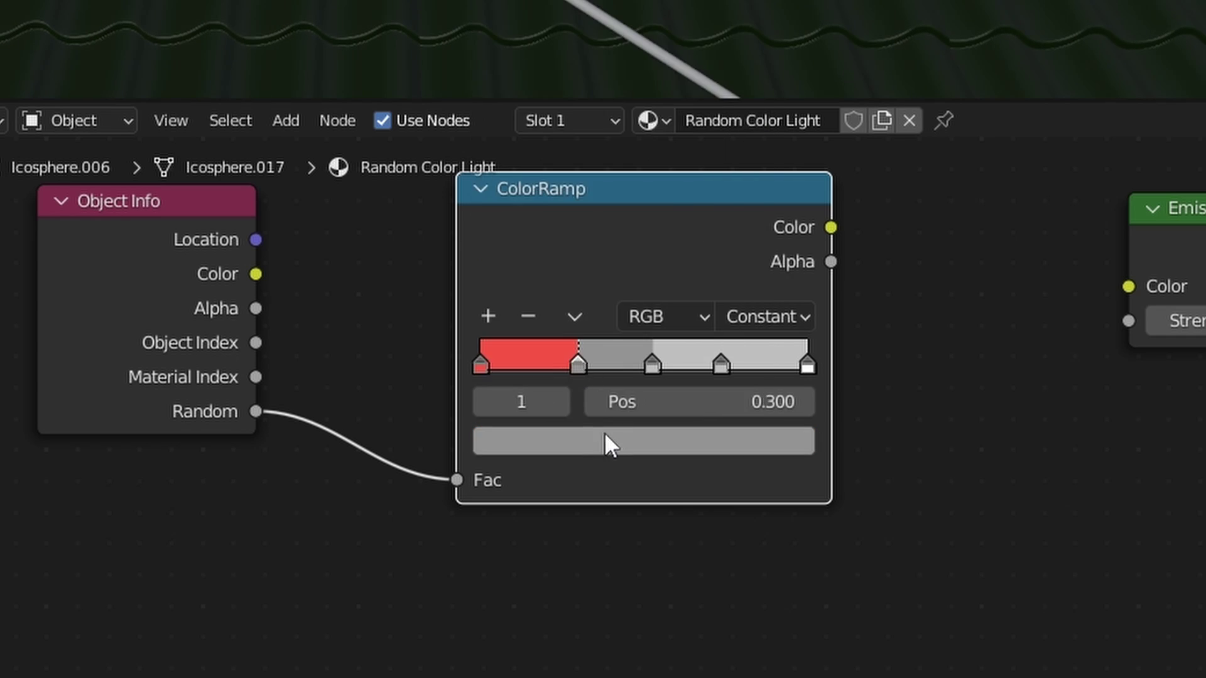
click(606, 440)
click(649, 27)
click(652, 363)
click(647, 440)
click(528, 73)
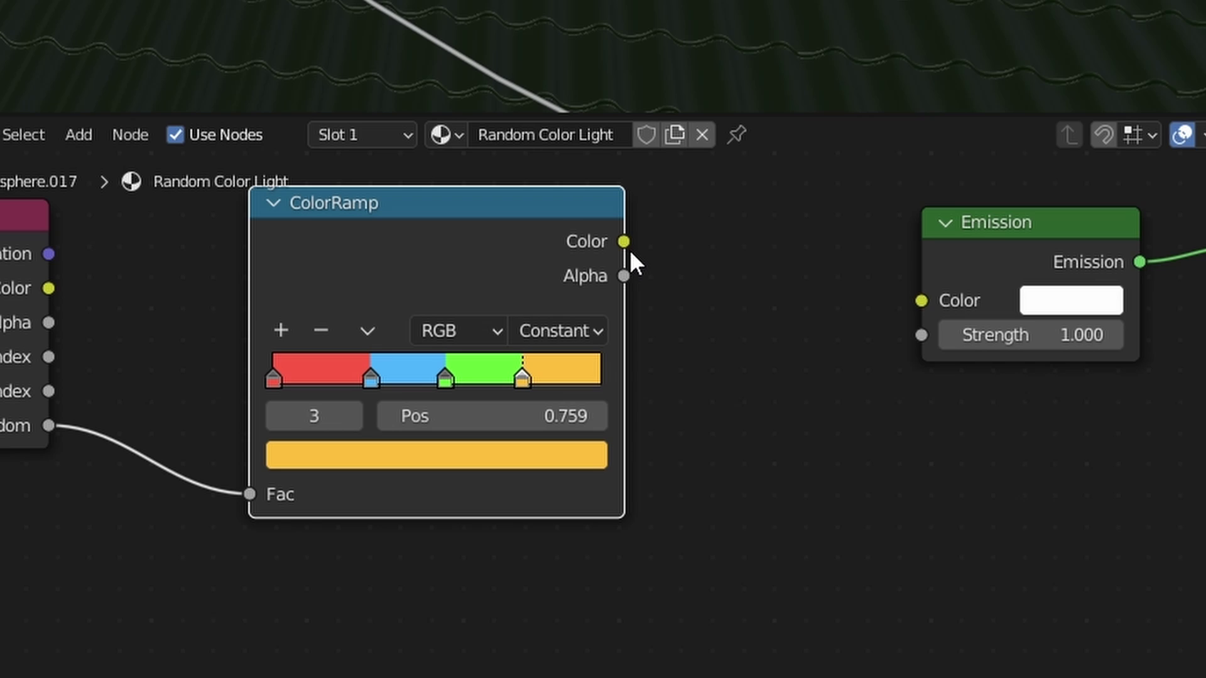
drag(624, 241, 922, 300)
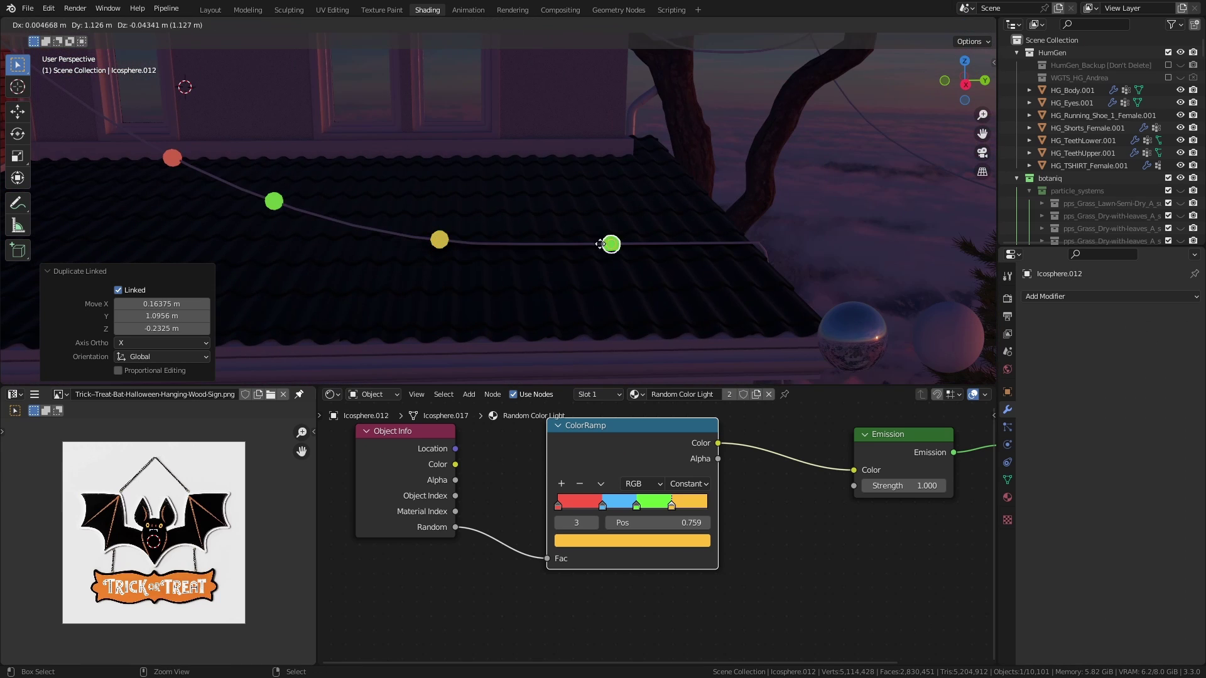
key(alt+d)
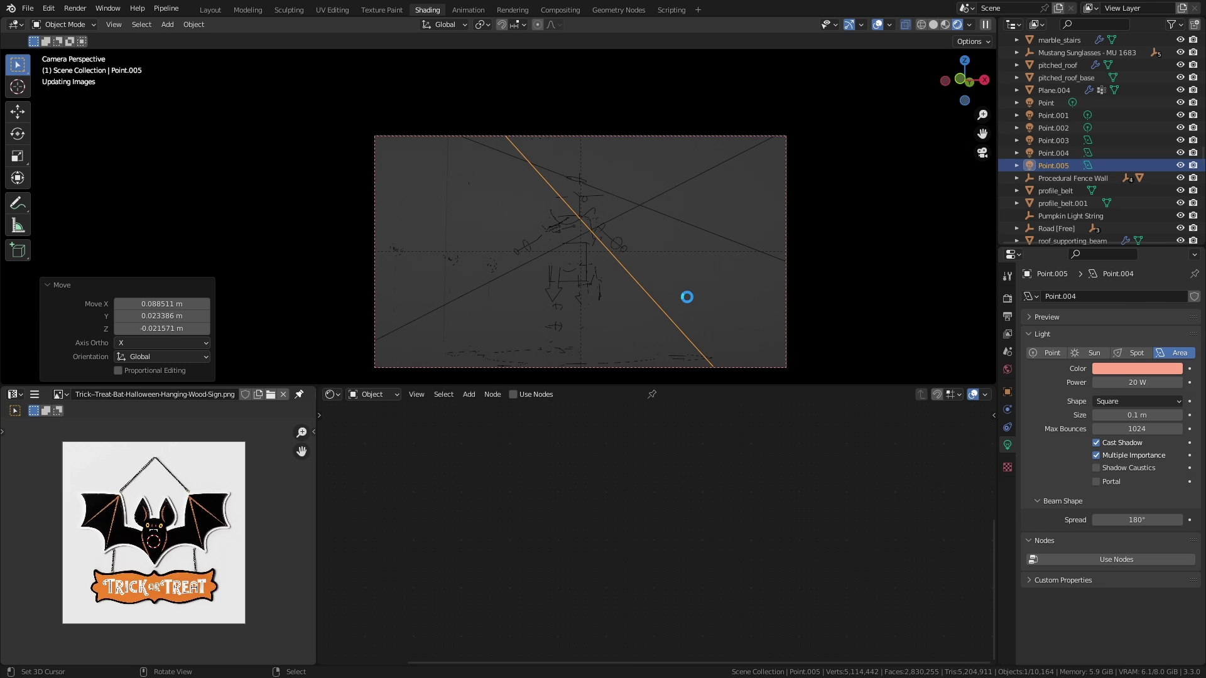
Zoom the view in and out to inspect the newly added lights over the road.
scroll(687, 297, up, 2)
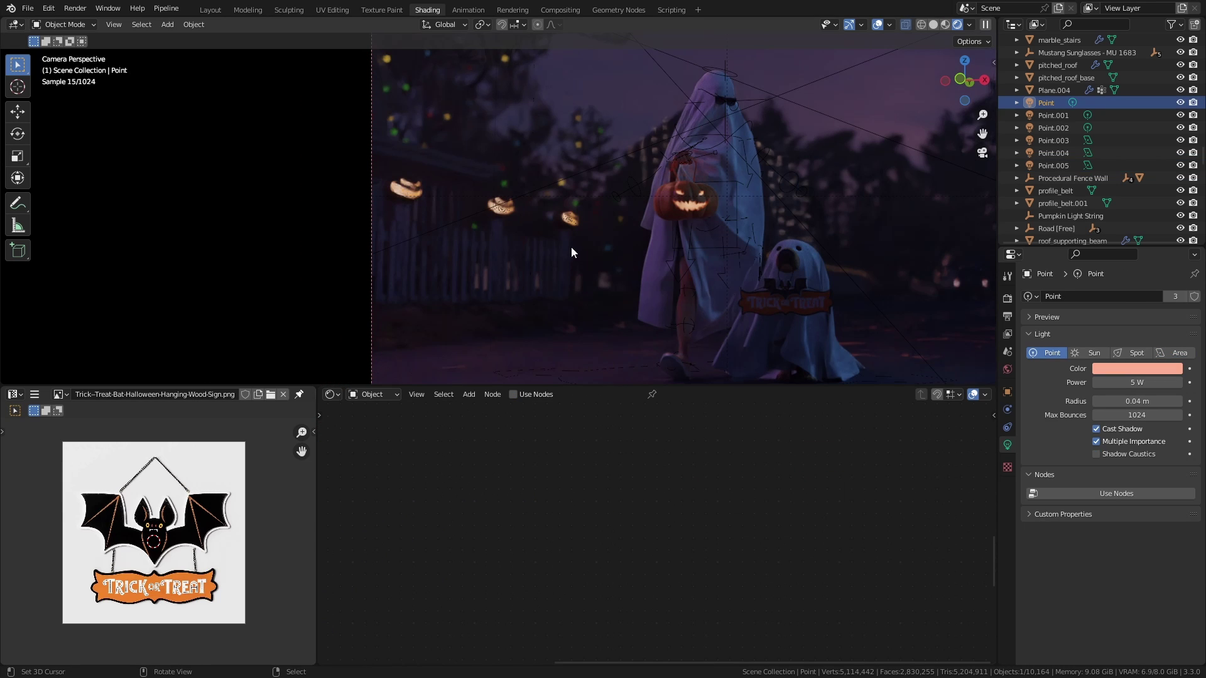
scroll(587, 255, down, 1)
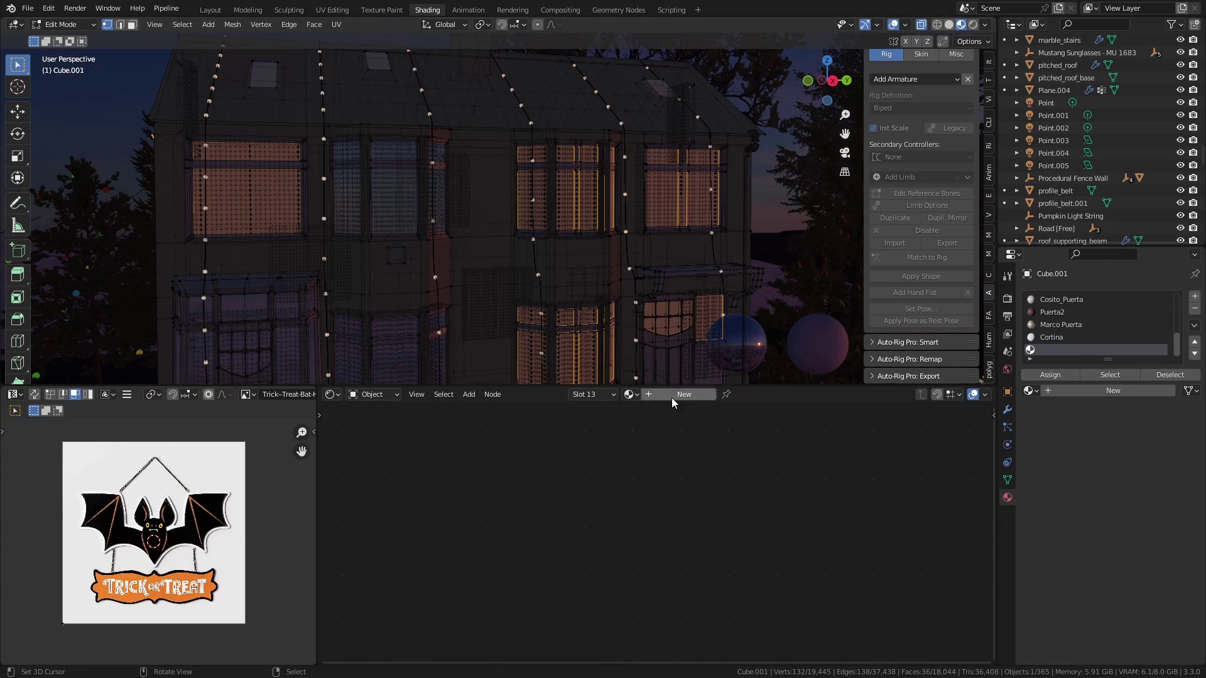
Give the window glow a warm colour and frame one of the house windows.
click(672, 398)
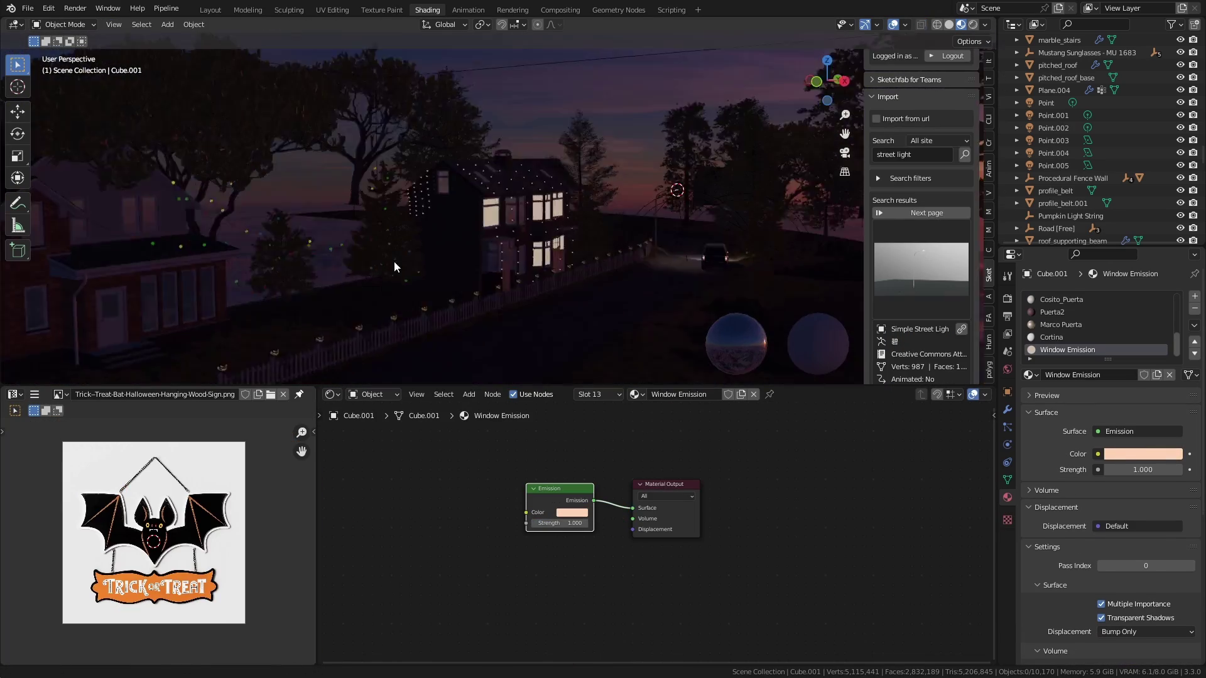
click(337, 270)
key(KP_Decimal)
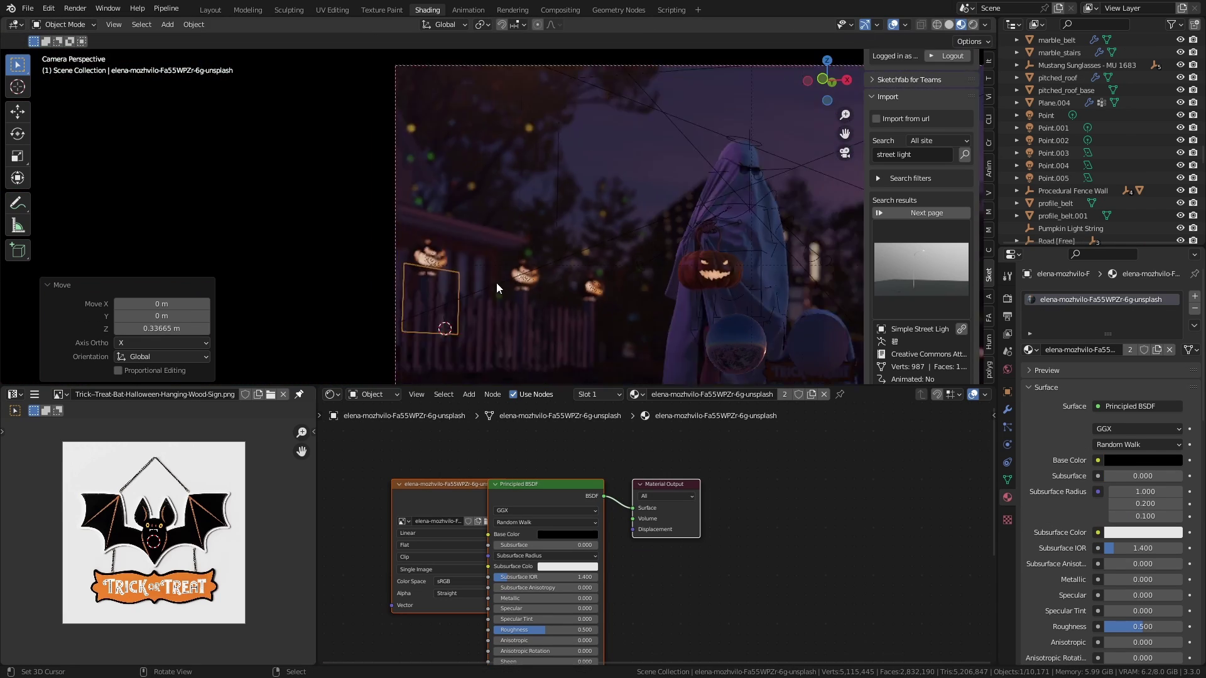
Slide the photo image plane along one axis and set its Emission Strength to 10.
key(g)
key(shift+x)
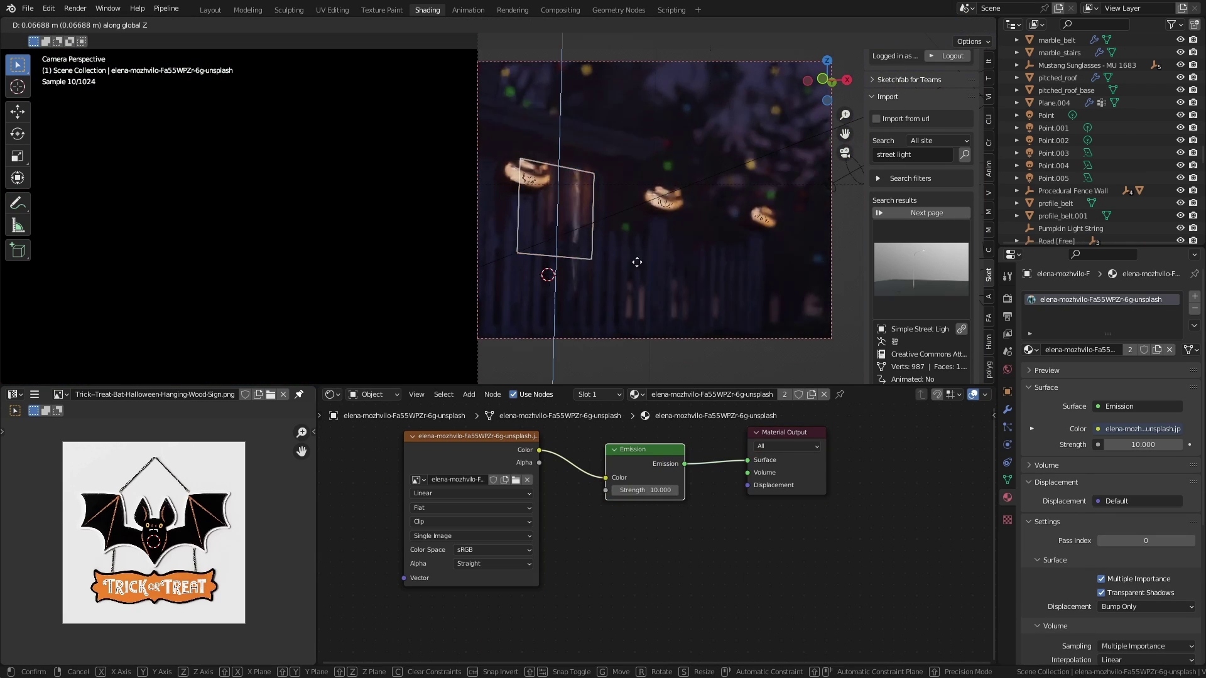
double_click(644, 491)
text(1)
text(0)
key(Return)
scroll(636, 275, down, 1)
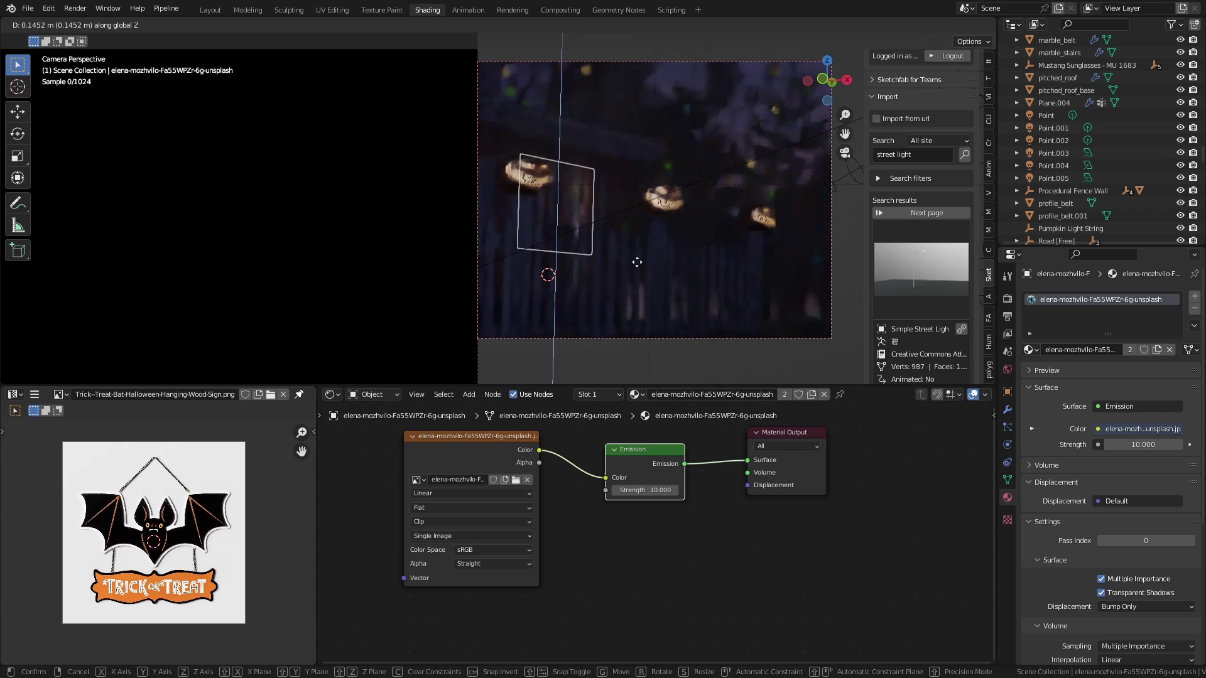
Edit the Volume Scatter density and disconnect it from the Material Output.
scroll(699, 292, down, 3)
double_click(627, 548)
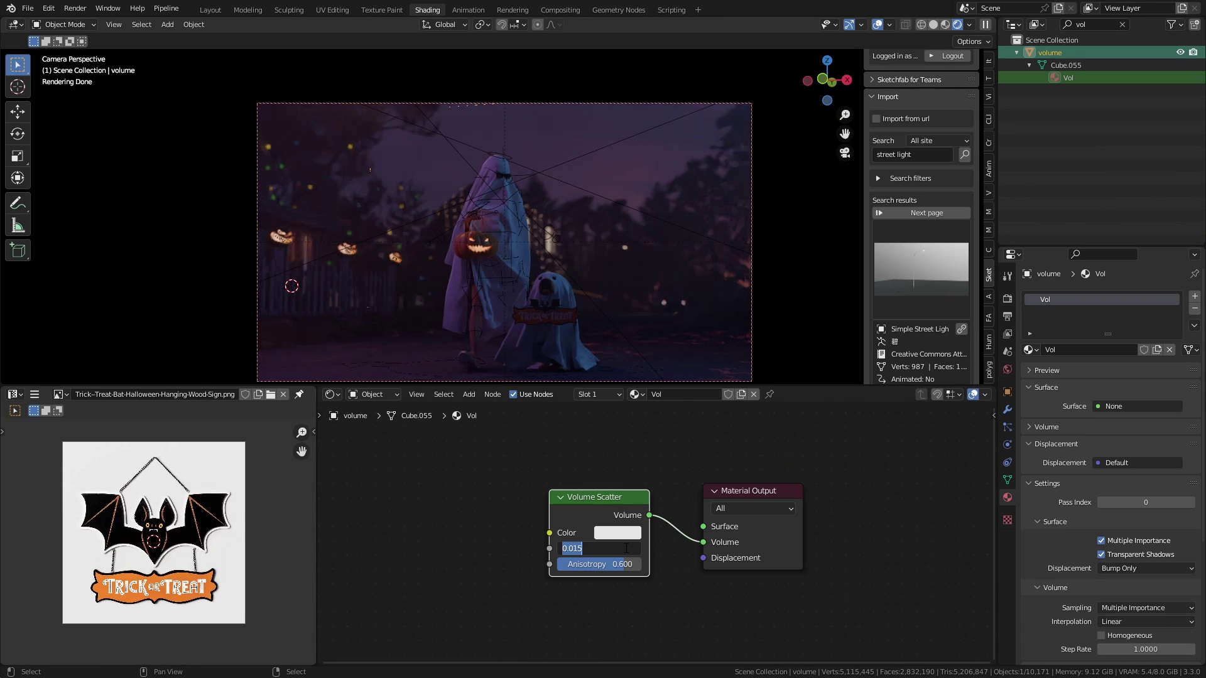
ctrl+right_drag(697, 461, 698, 460)
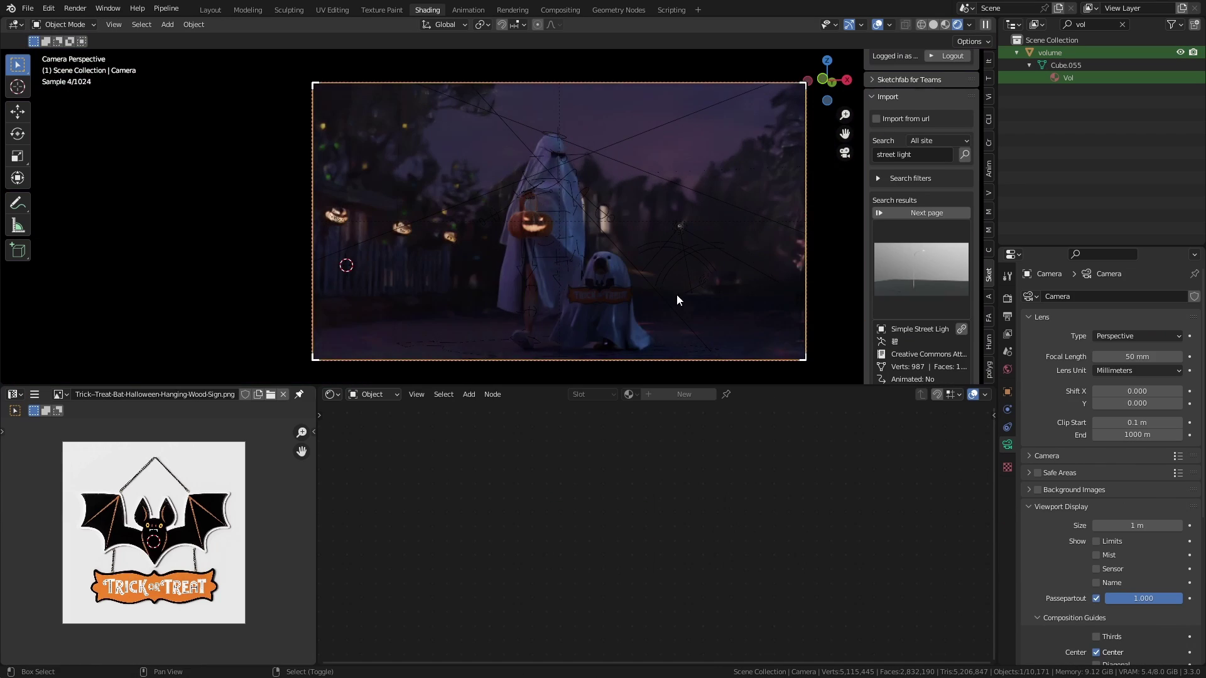
scroll(677, 294, up, 5)
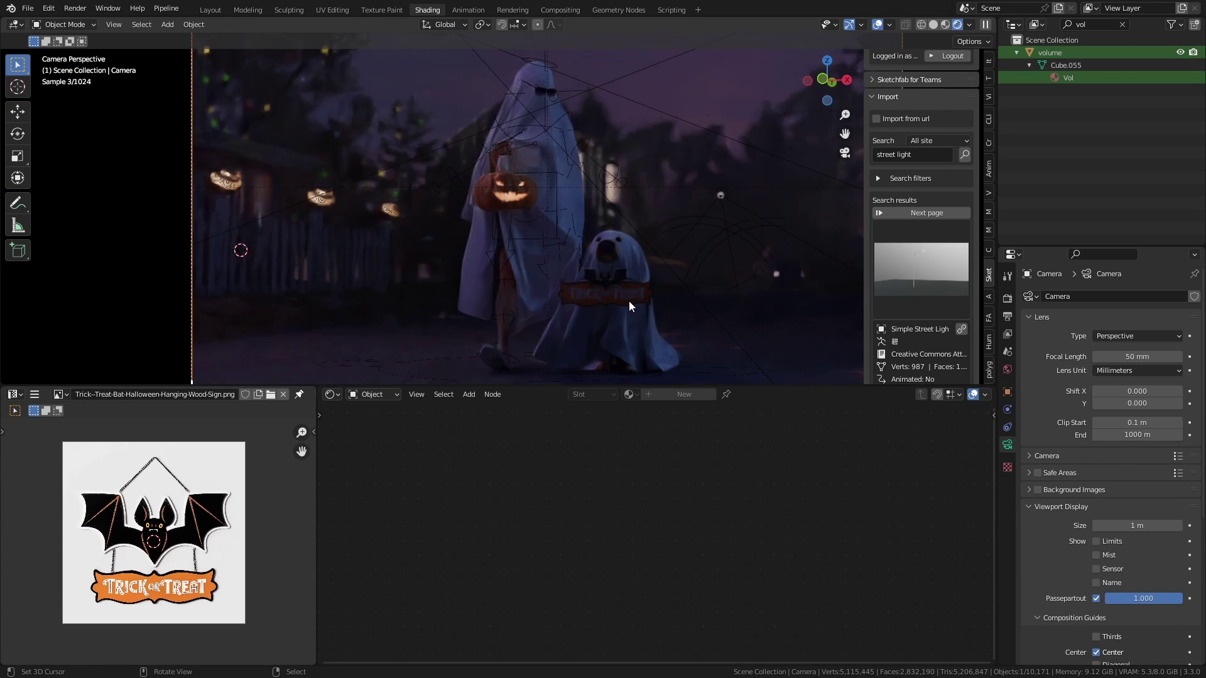
Route the sign image through a Constant ColorRamp with its stop near 0.732, save halloween.blend, and maximise the viewport.
click(544, 271)
scroll(568, 278, up, 5)
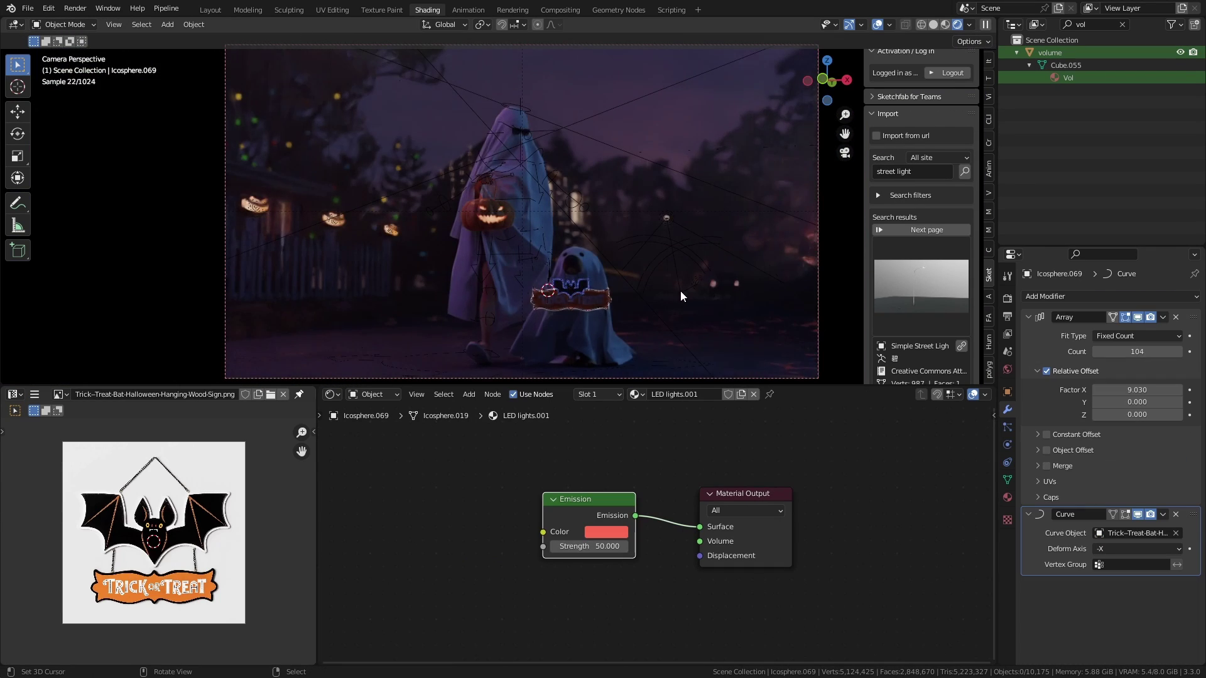
scroll(590, 274, up, 6)
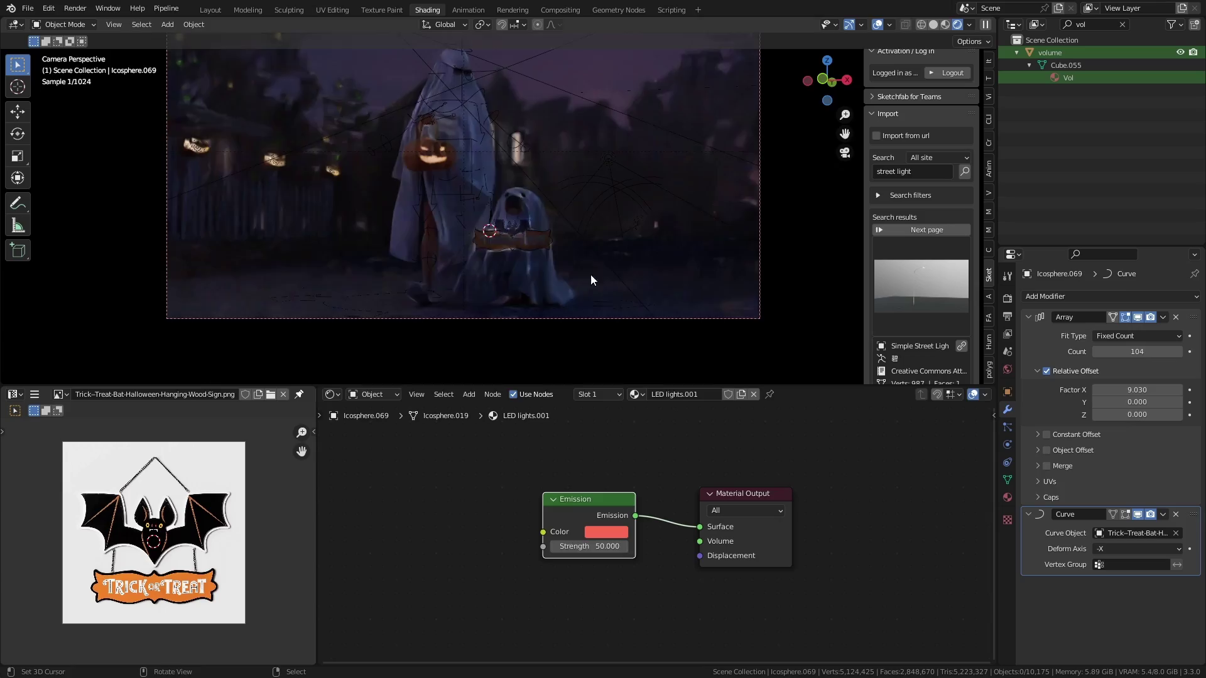
click(533, 265)
drag(539, 613, 539, 608)
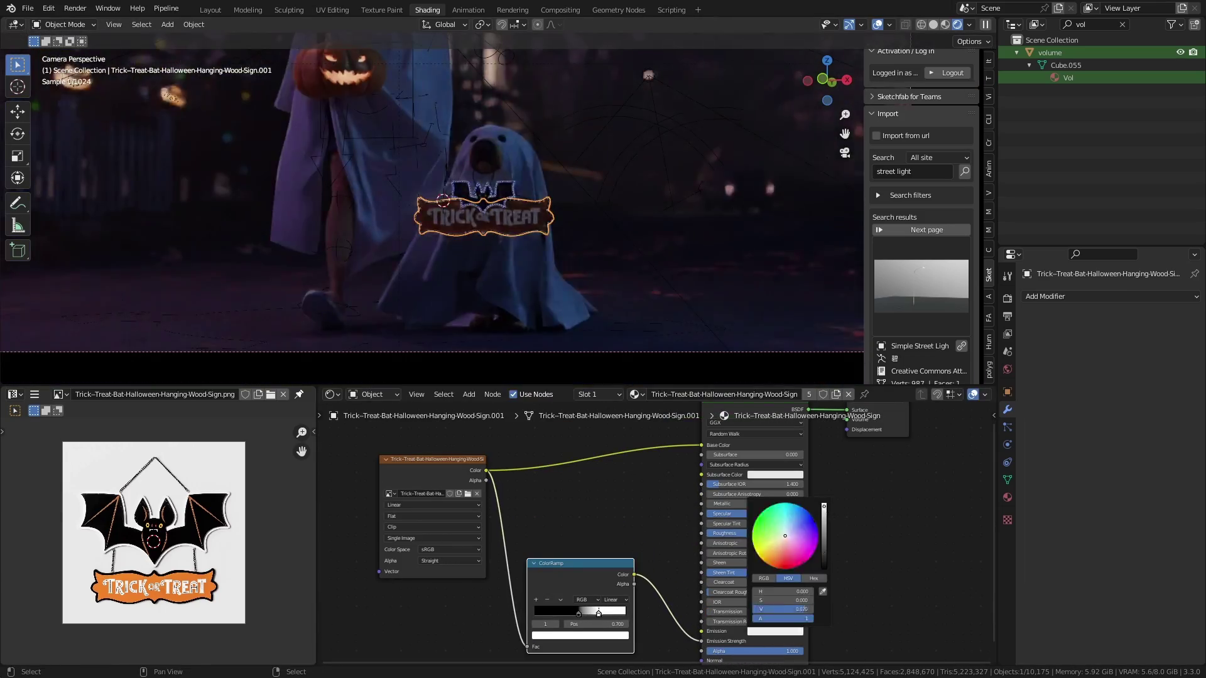
click(613, 600)
click(604, 619)
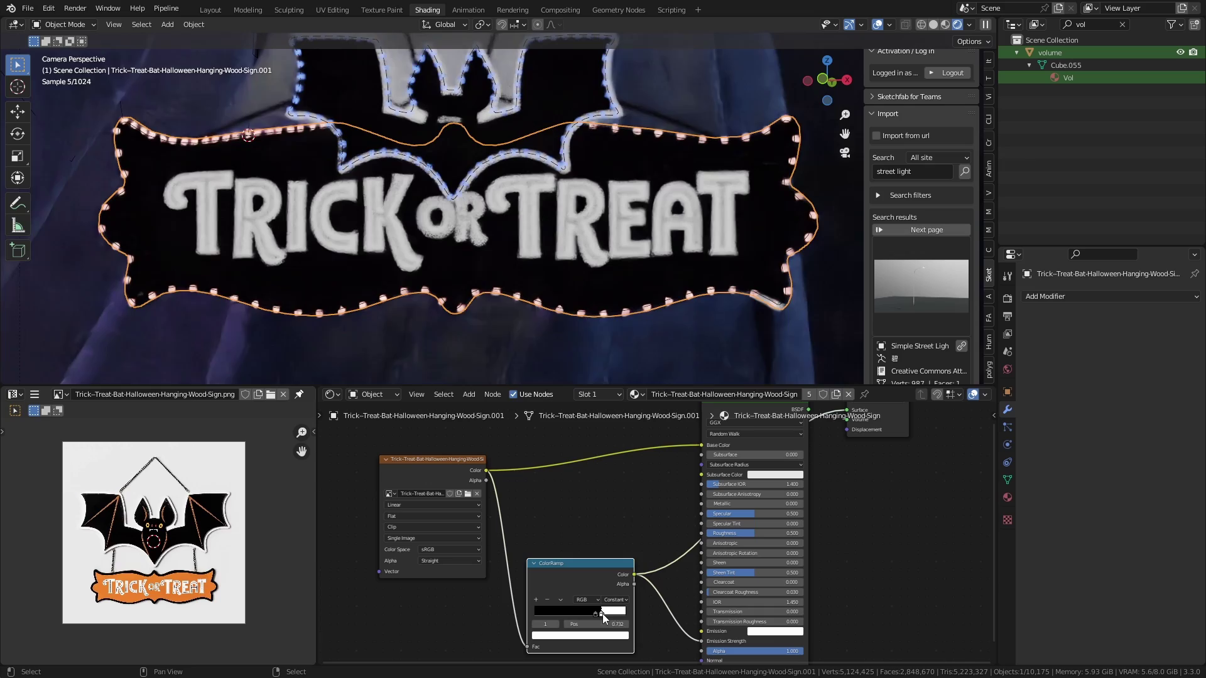
click(775, 632)
key(ctrl+space)
key(ctrl+s)
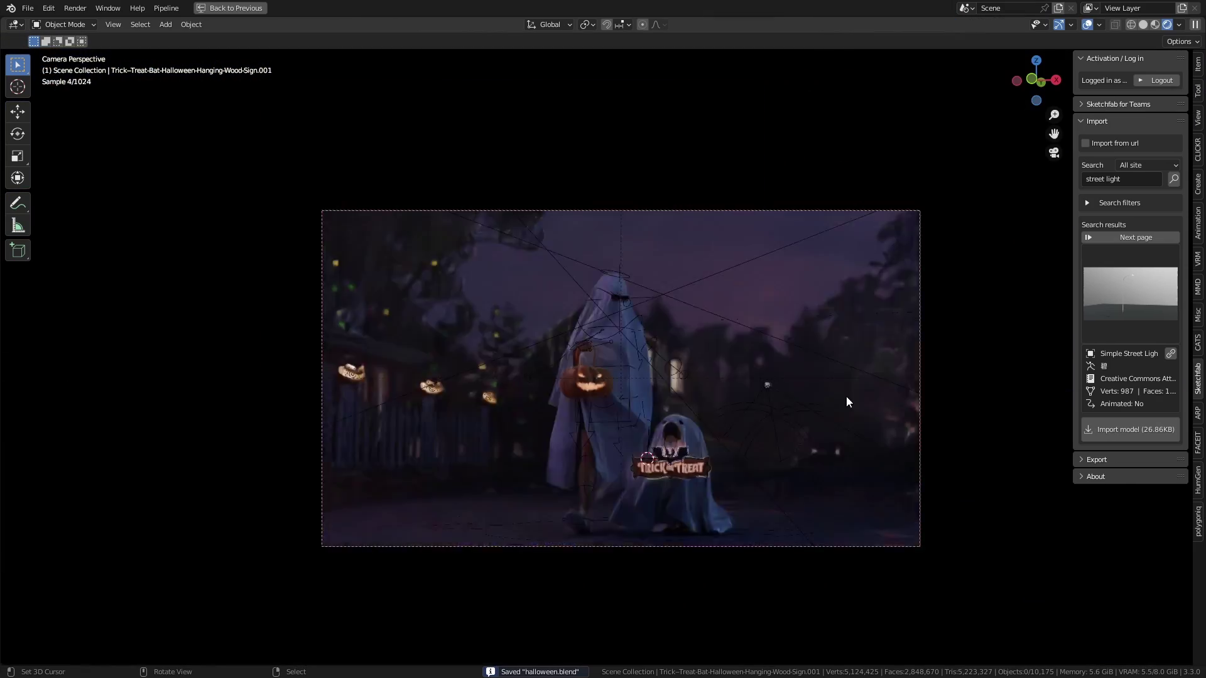
Frame the camera view and move the background cutout figure farther back.
key(Home)
key(n)
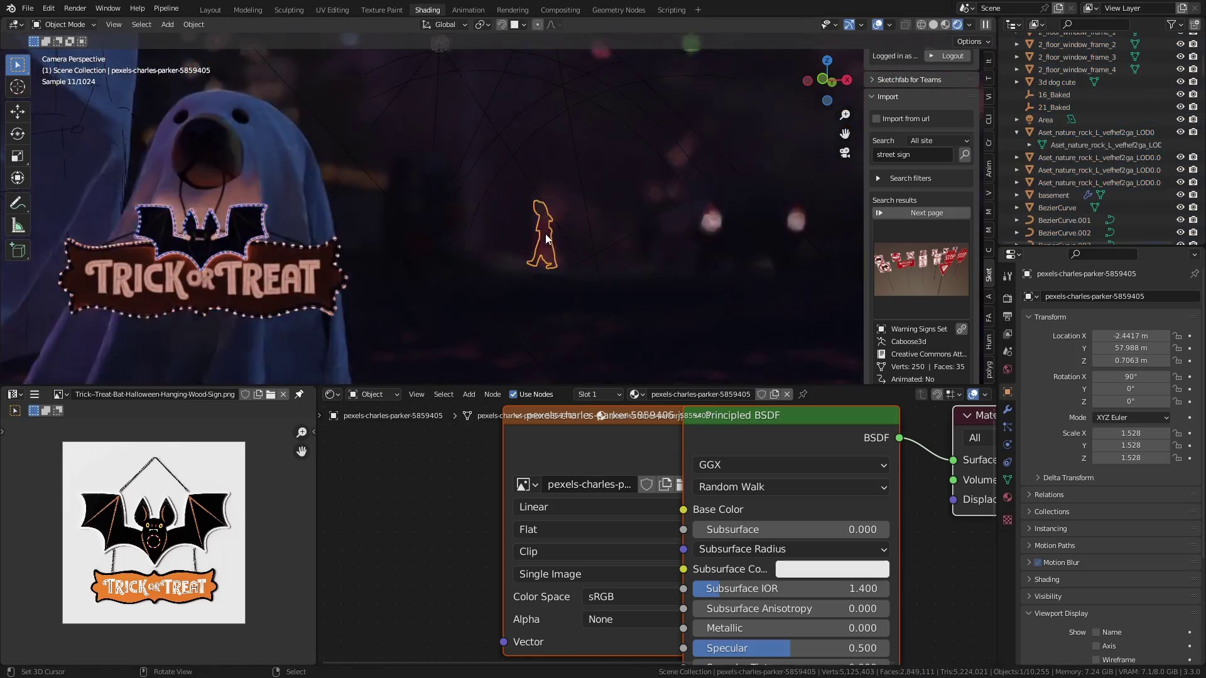
key(g)
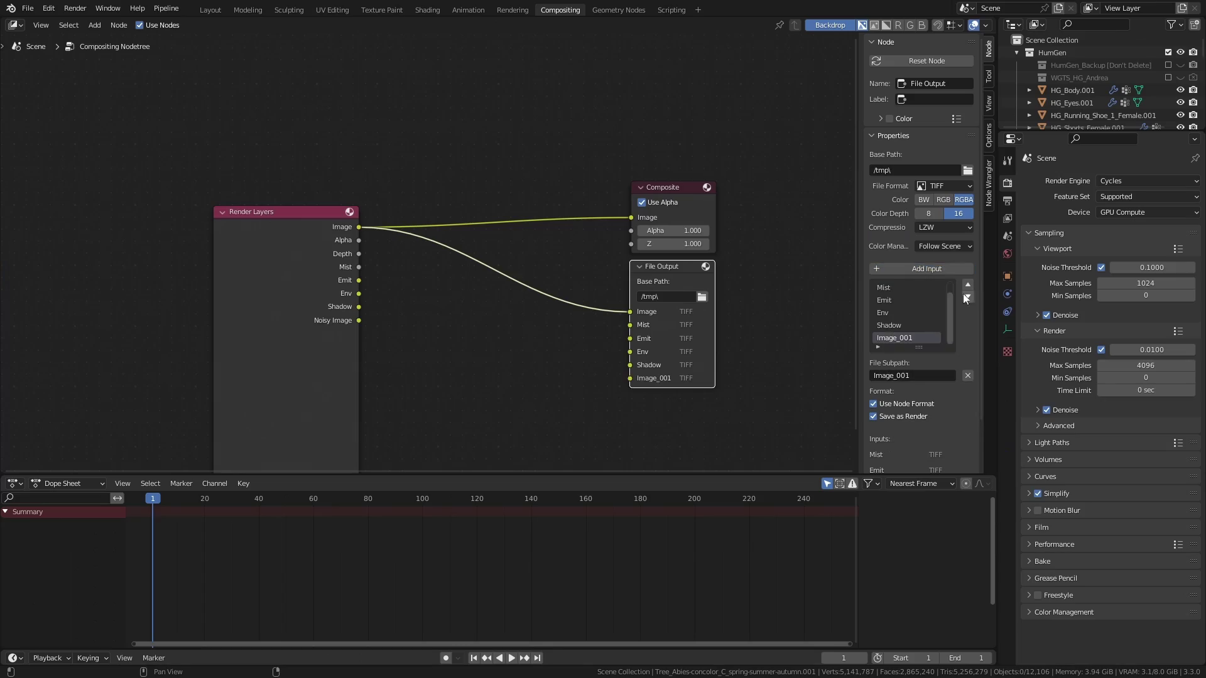
Remove the unused Image_001 input and link Mist, Emit, Env and Shadow passes to File Output.
click(968, 375)
drag(359, 267, 630, 339)
drag(358, 293, 630, 352)
drag(359, 307, 630, 365)
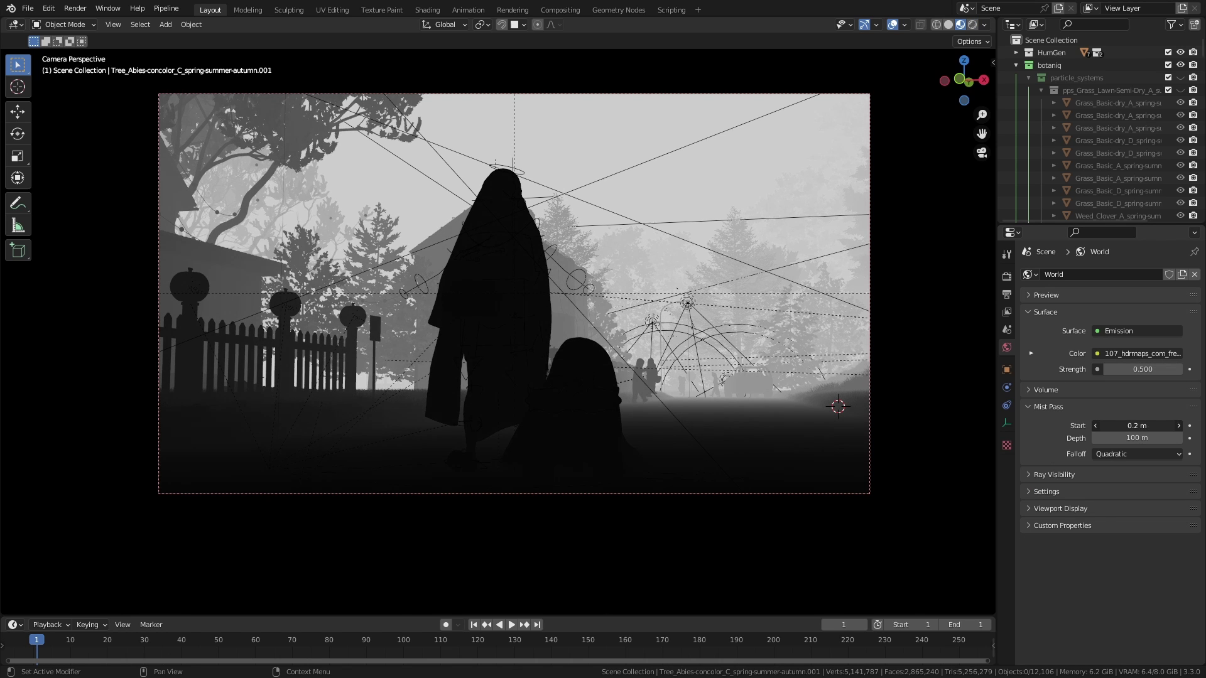
Keep Quadratic mist falloff and set Mist Start to 0 m with 99 m Depth.
click(1137, 454)
click(1124, 482)
drag(1137, 426, 1159, 426)
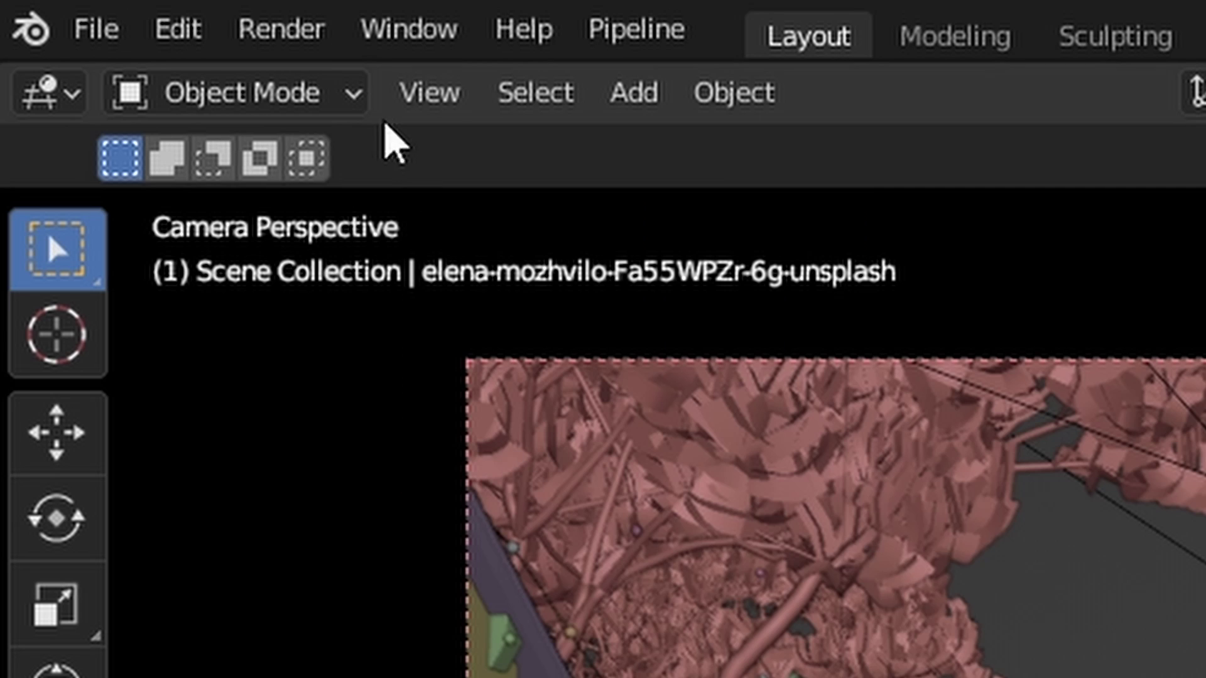
Switch the viewport shading Render Pass to Combined for the full-colour dusk view.
click(75, 9)
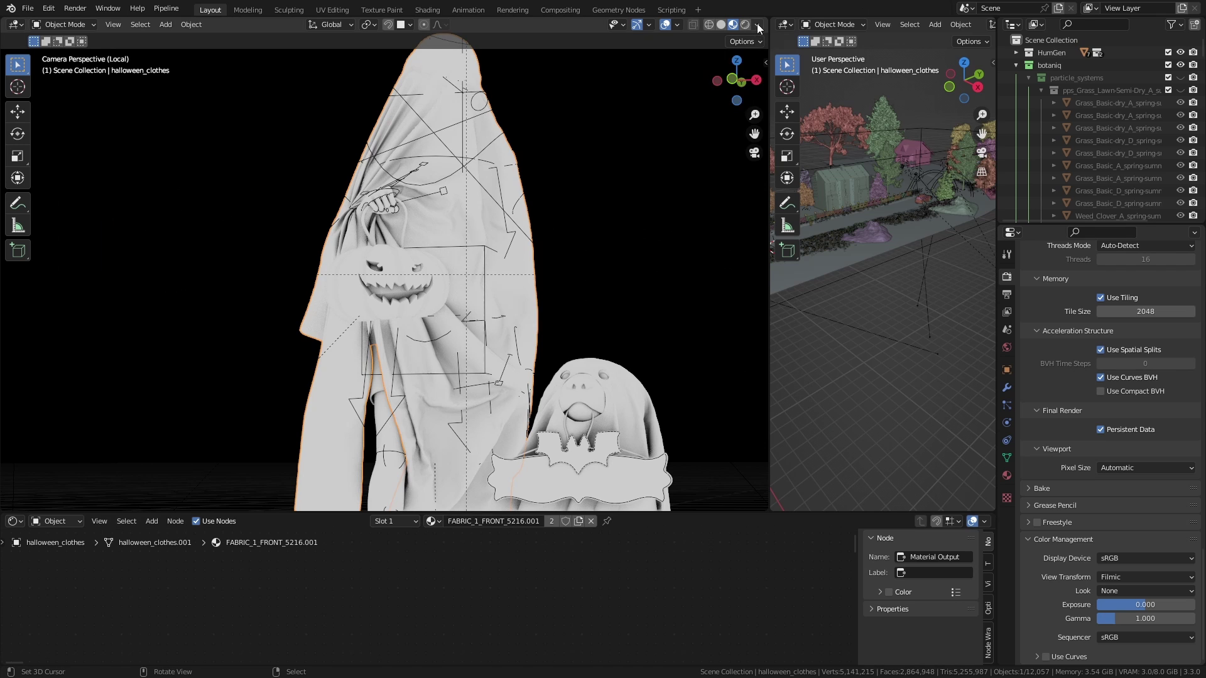
click(757, 24)
click(734, 139)
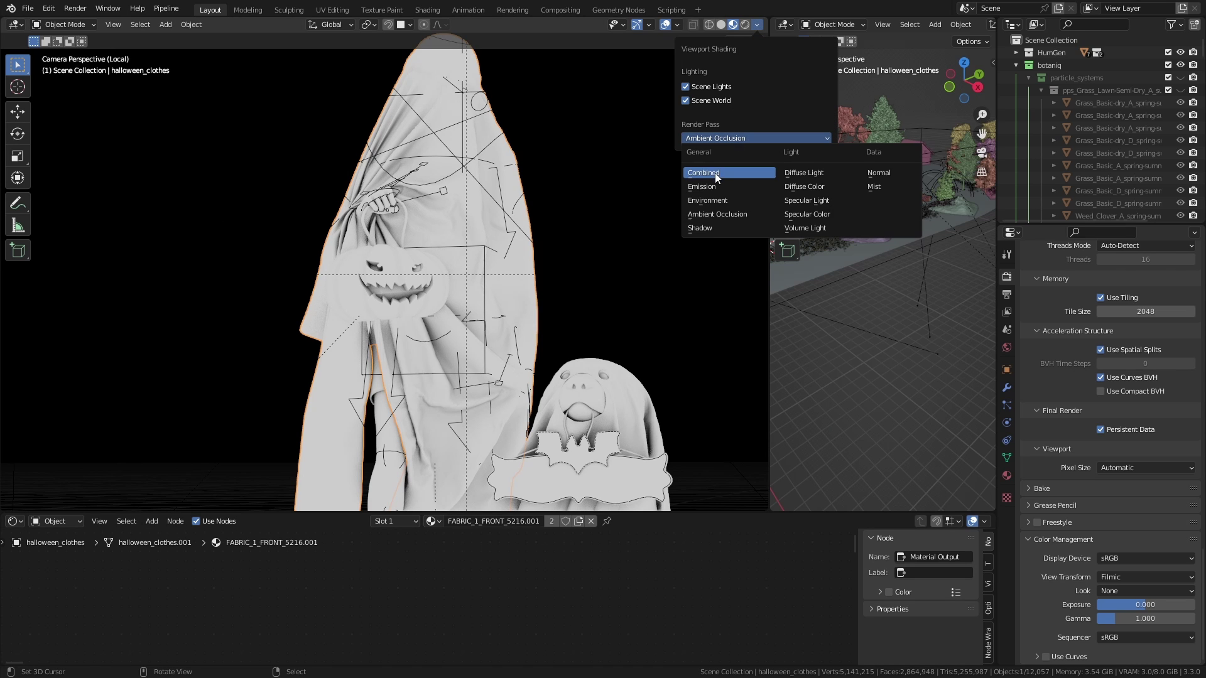
click(707, 175)
scroll(549, 296, down, 2)
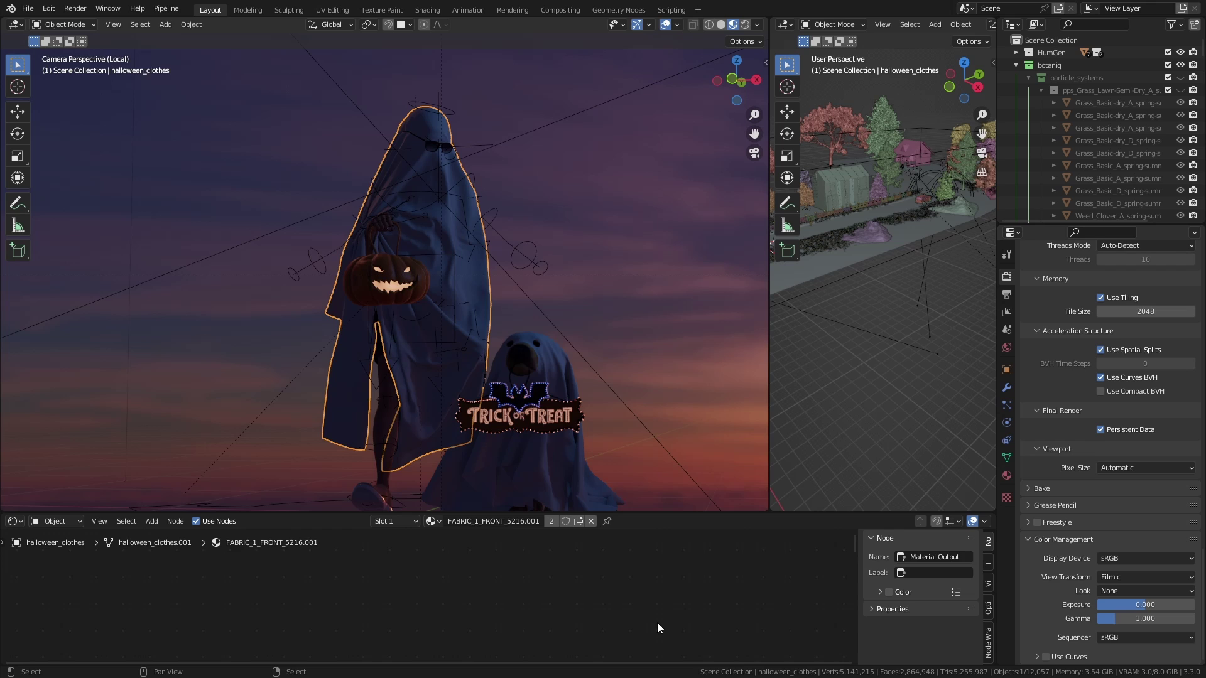
click(198, 601)
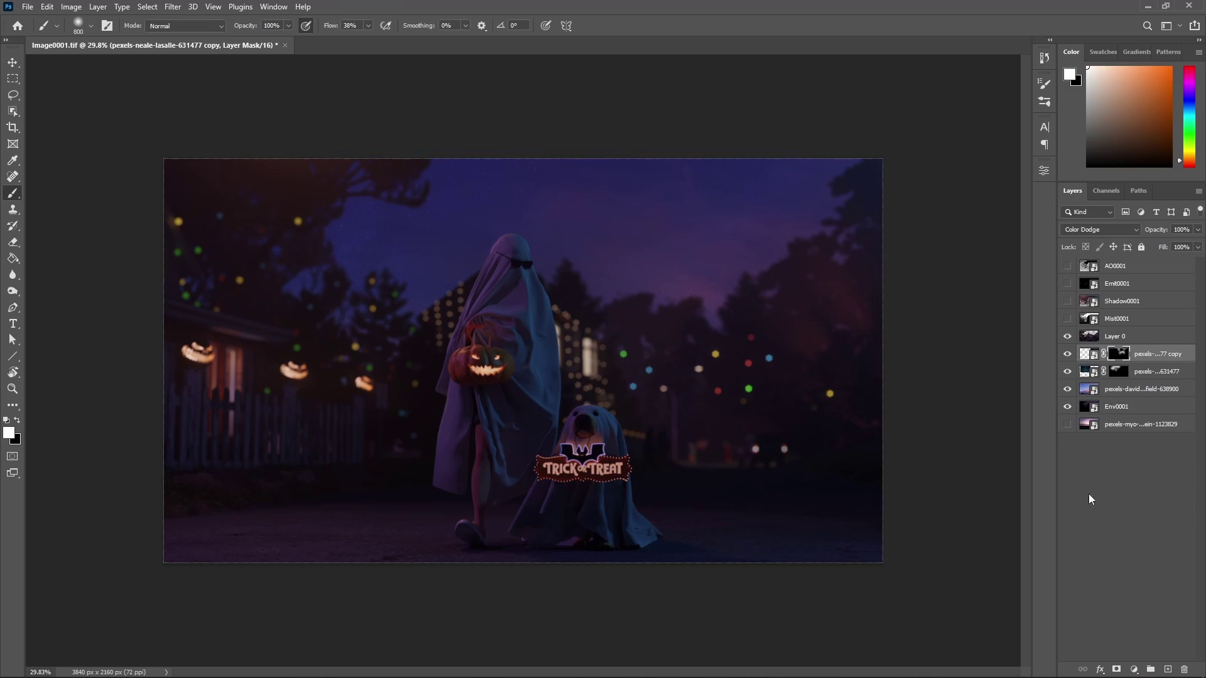
Convert both sky layer copies into a single Smart Object.
shift+click(1126, 359)
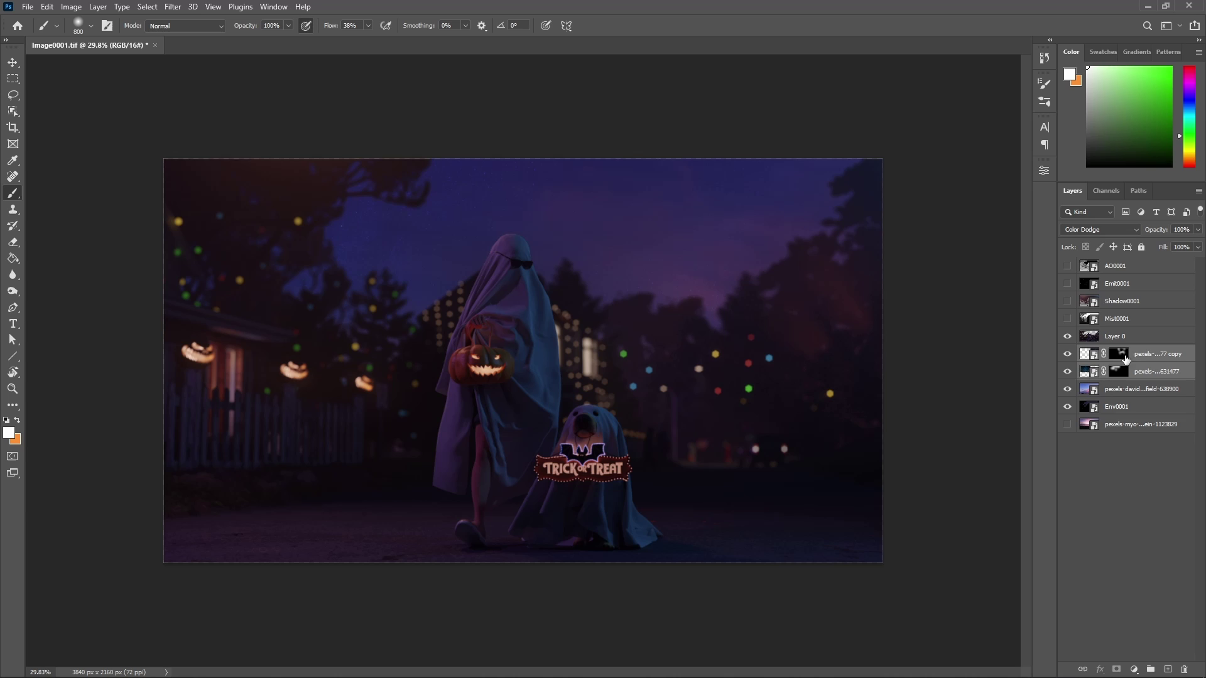
right_click(1147, 362)
click(1011, 251)
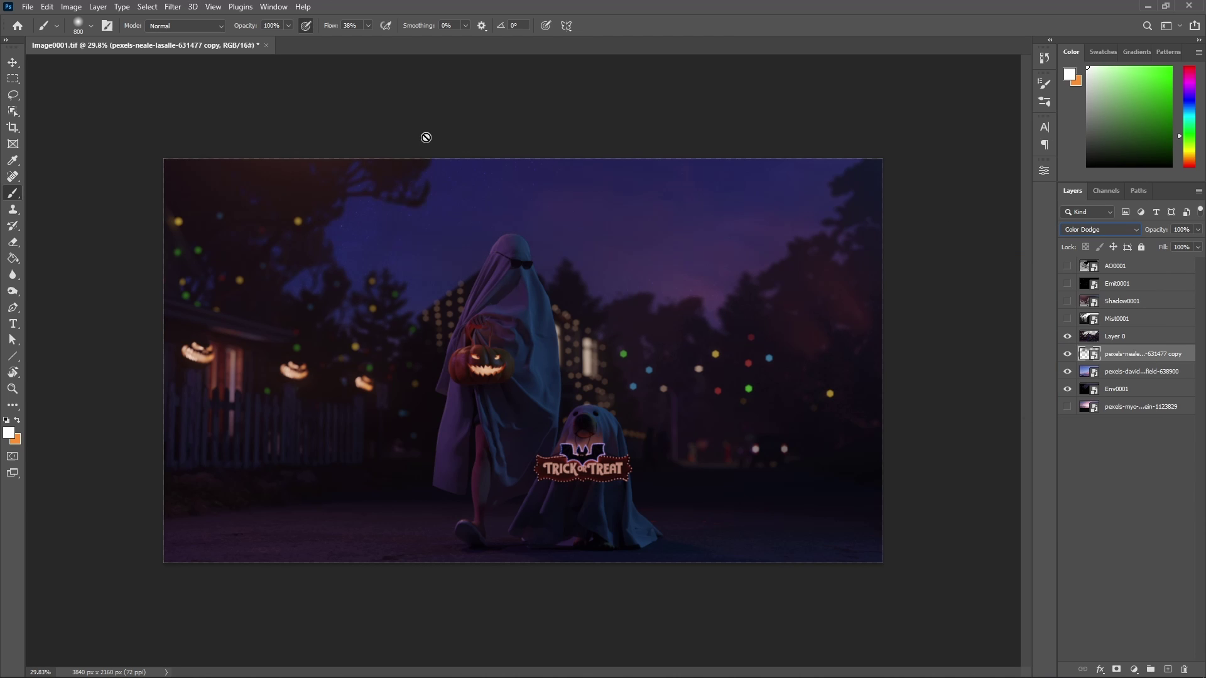
click(172, 7)
mouse_move(182, 167)
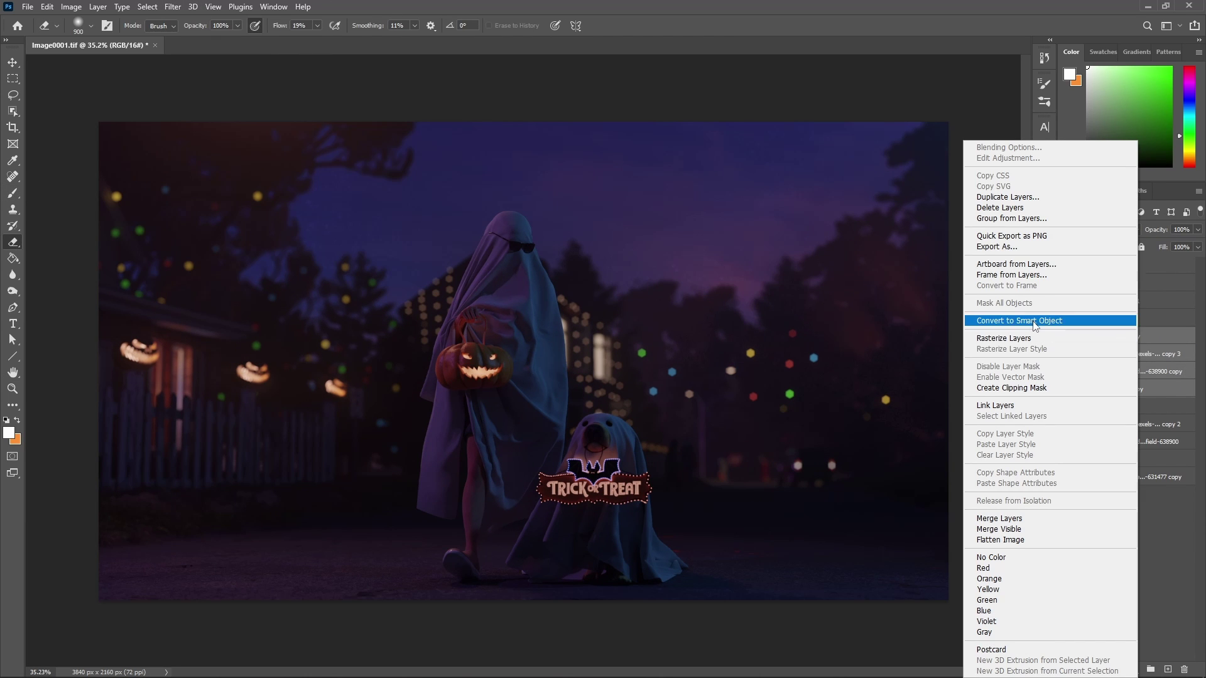
click(1035, 322)
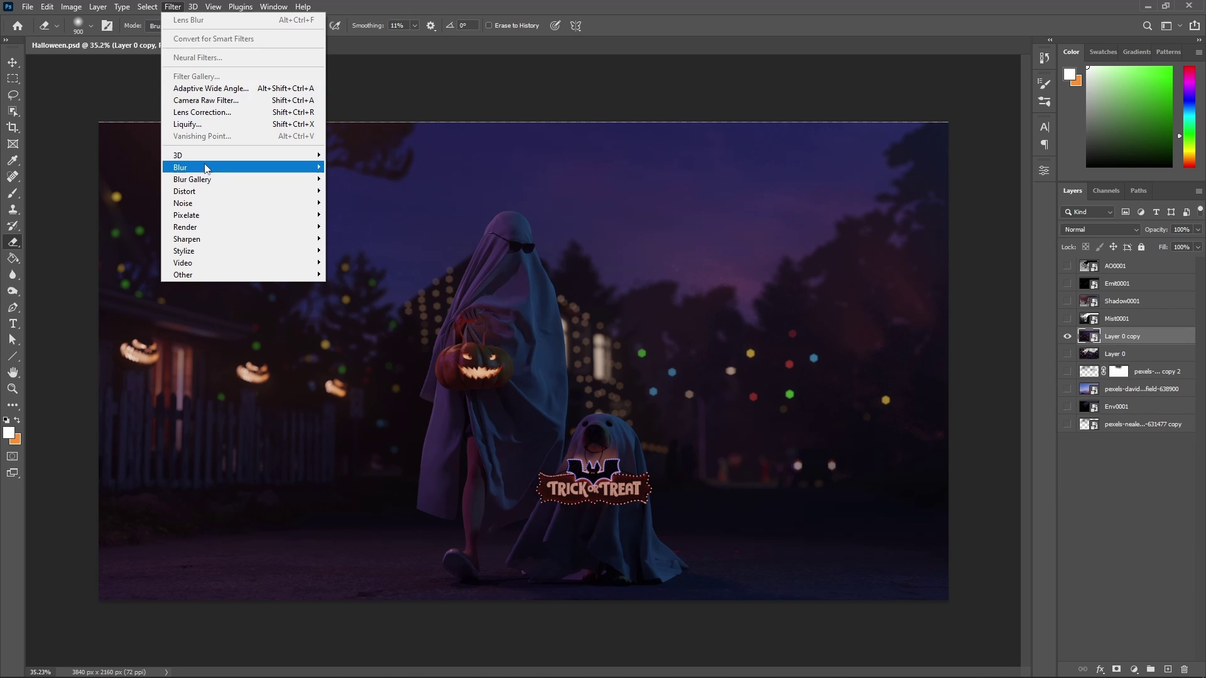
key(Escape)
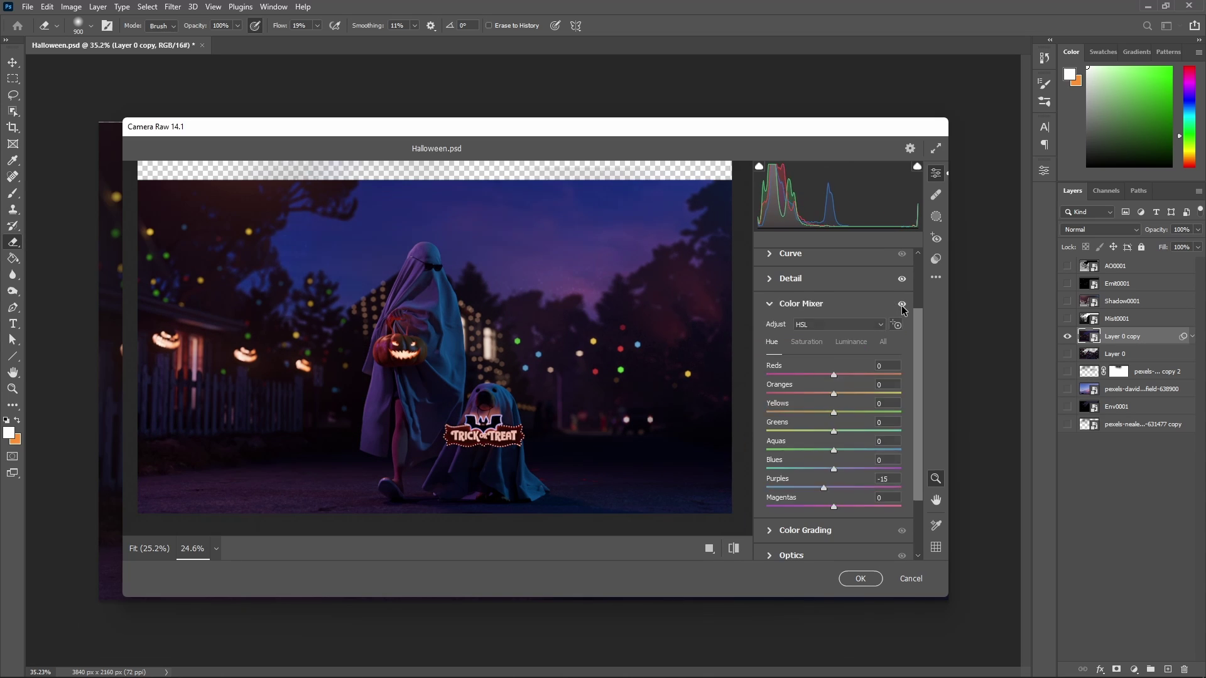
In Camera Raw, raise purple luminance, set vignette midpoint 60 and amount -16, and sky mask exposure 0.00.
drag(889, 488, 906, 485)
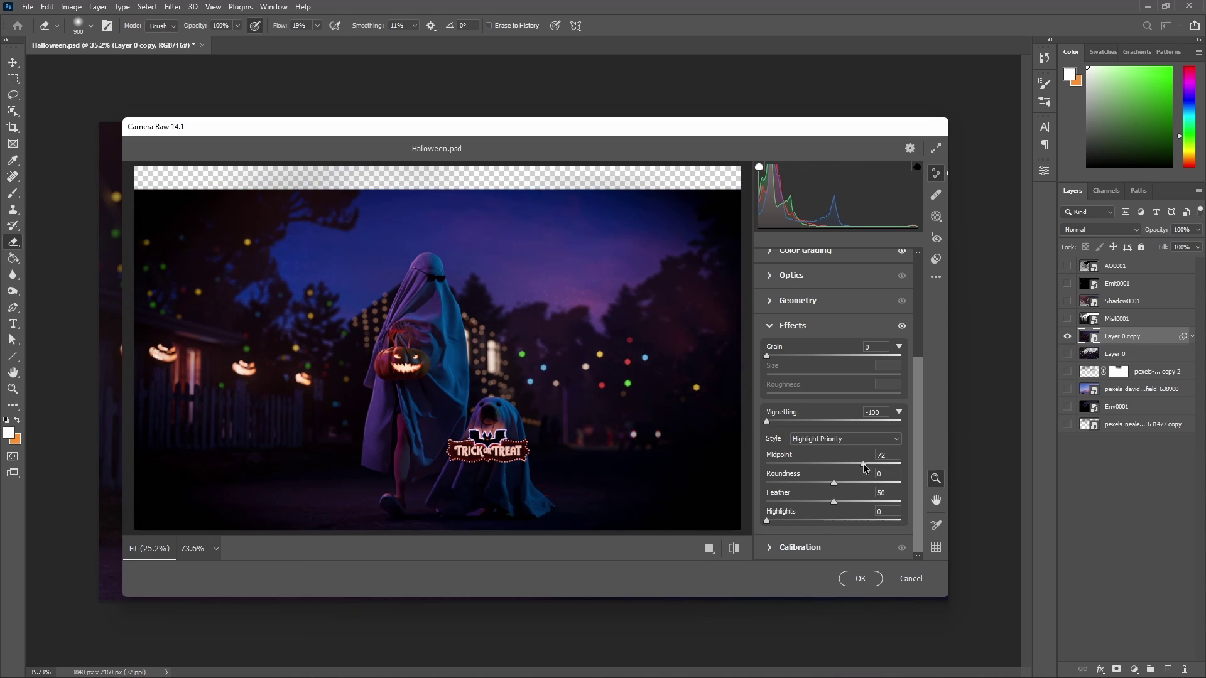
drag(860, 464, 842, 465)
drag(766, 422, 825, 425)
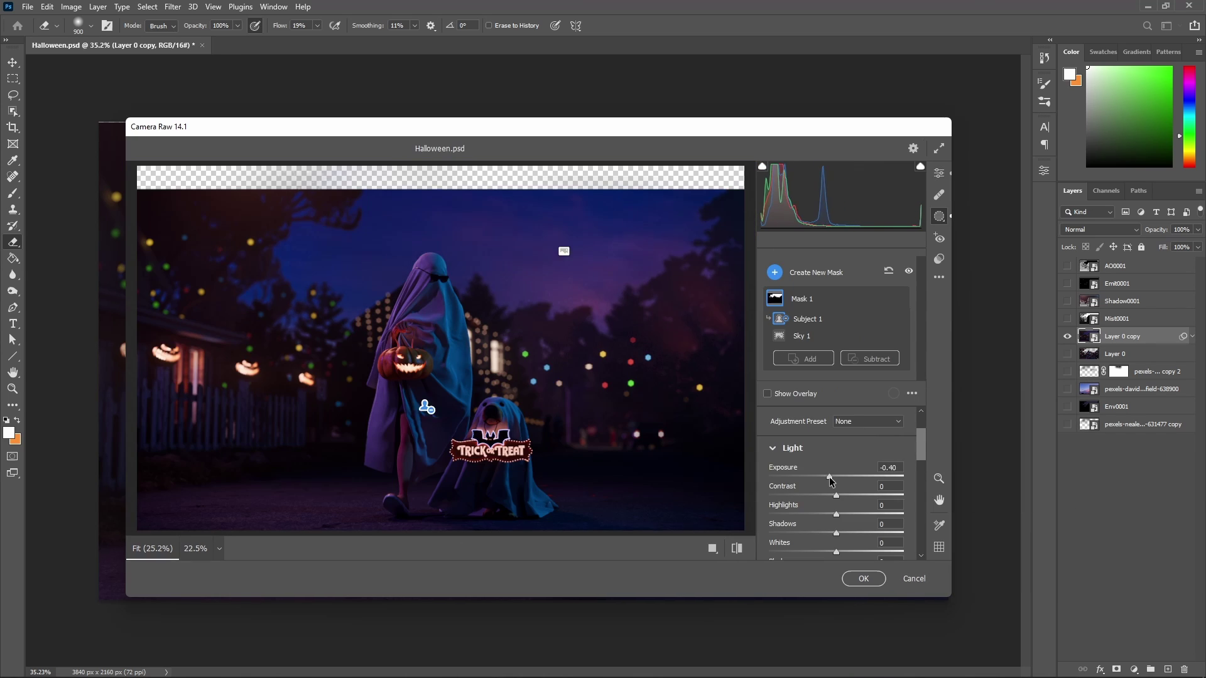
drag(830, 481, 838, 479)
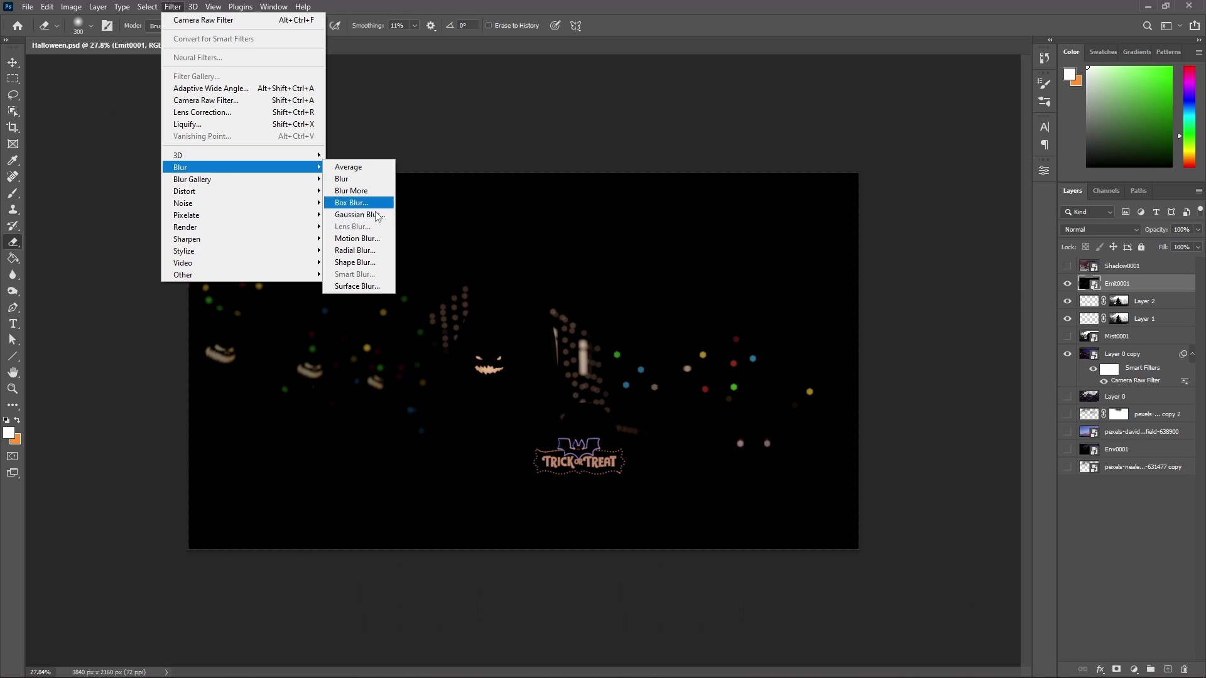
Gaussian-blur the Emit pass, set the glow layer to Color Dodge and Layer 1 to Screen.
click(377, 221)
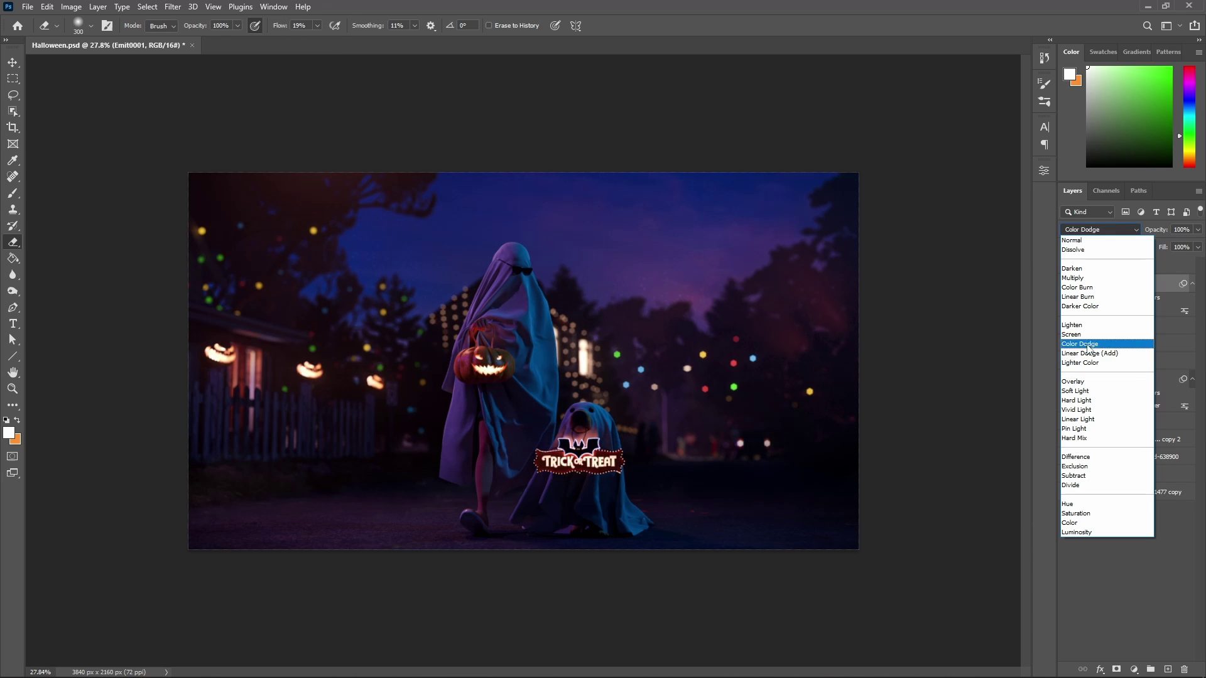
click(1104, 341)
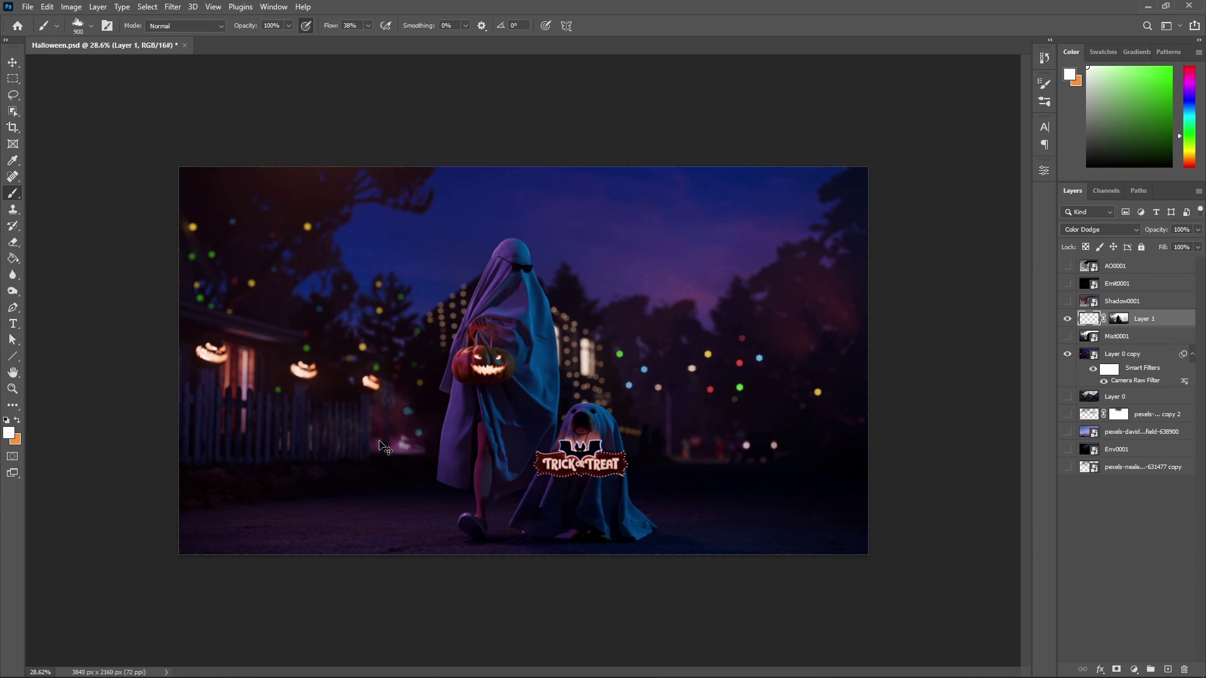
click(1100, 229)
click(1100, 317)
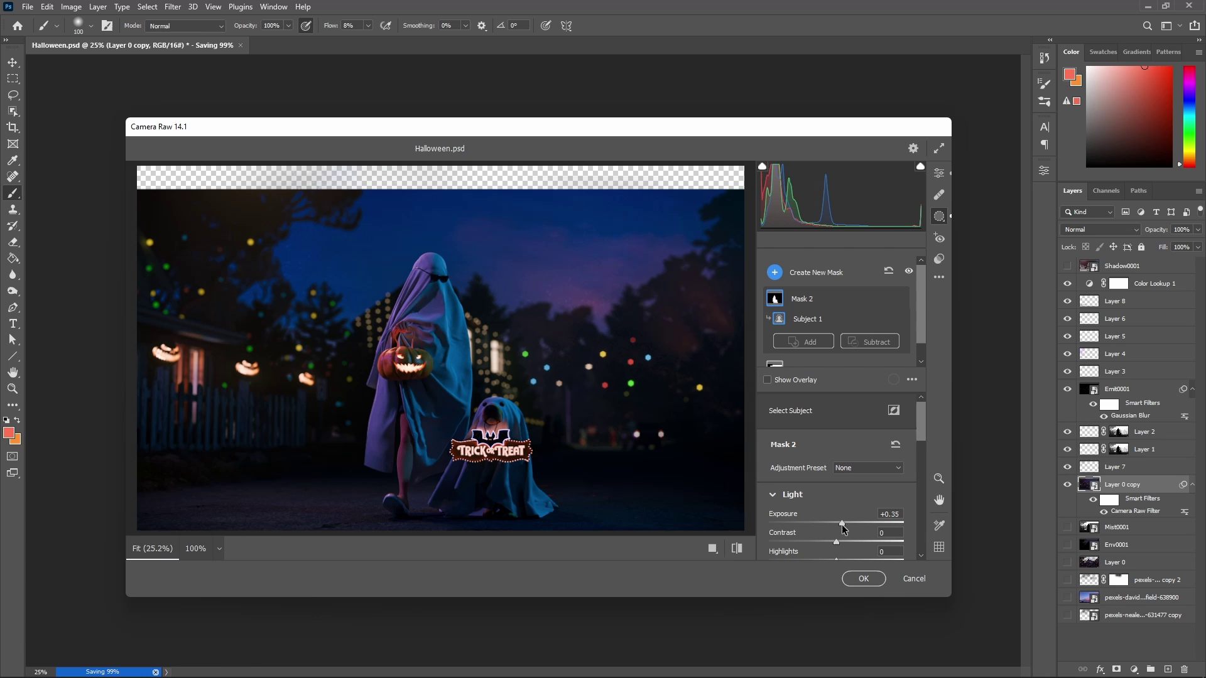
Toggle Mask 2 to compare the subject and zoom the canvas out to about 39%.
click(909, 273)
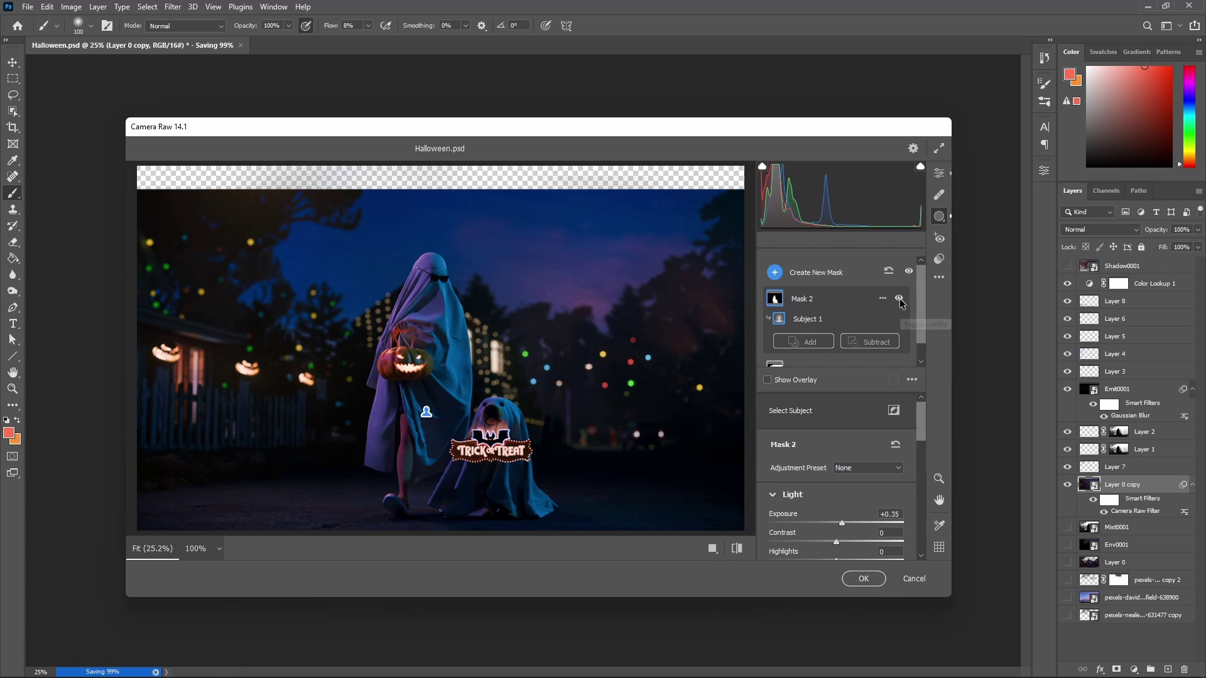
scroll(838, 452, down, 2)
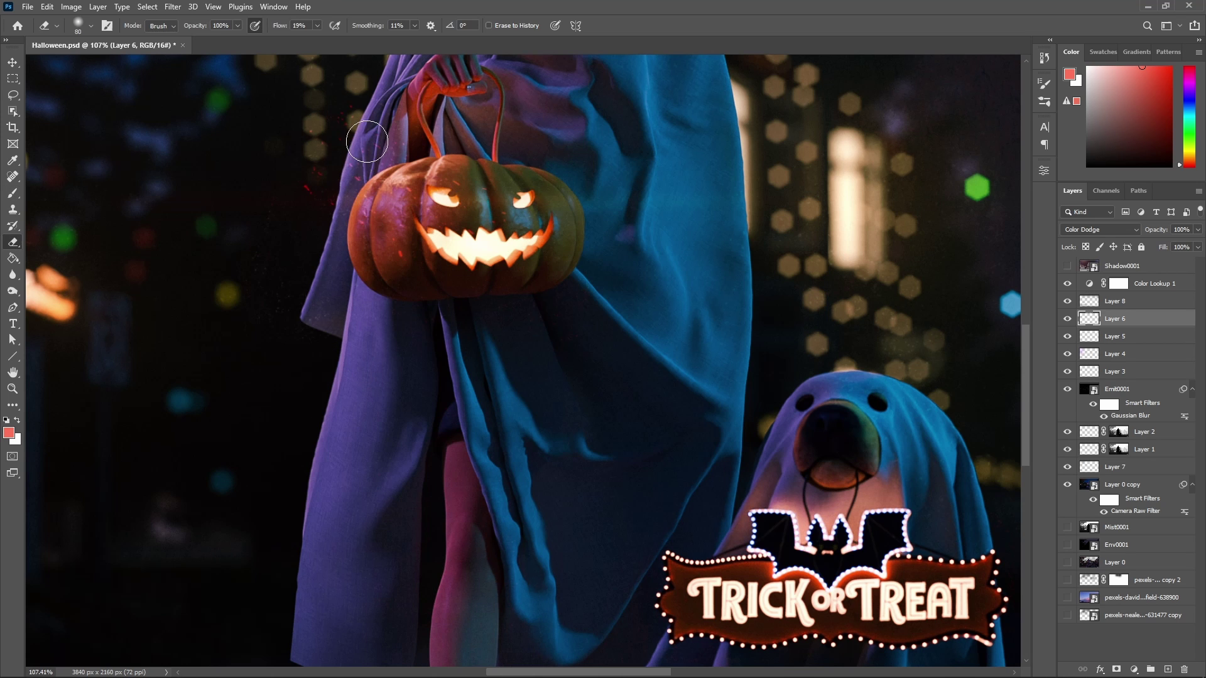
drag(879, 469, 792, 468)
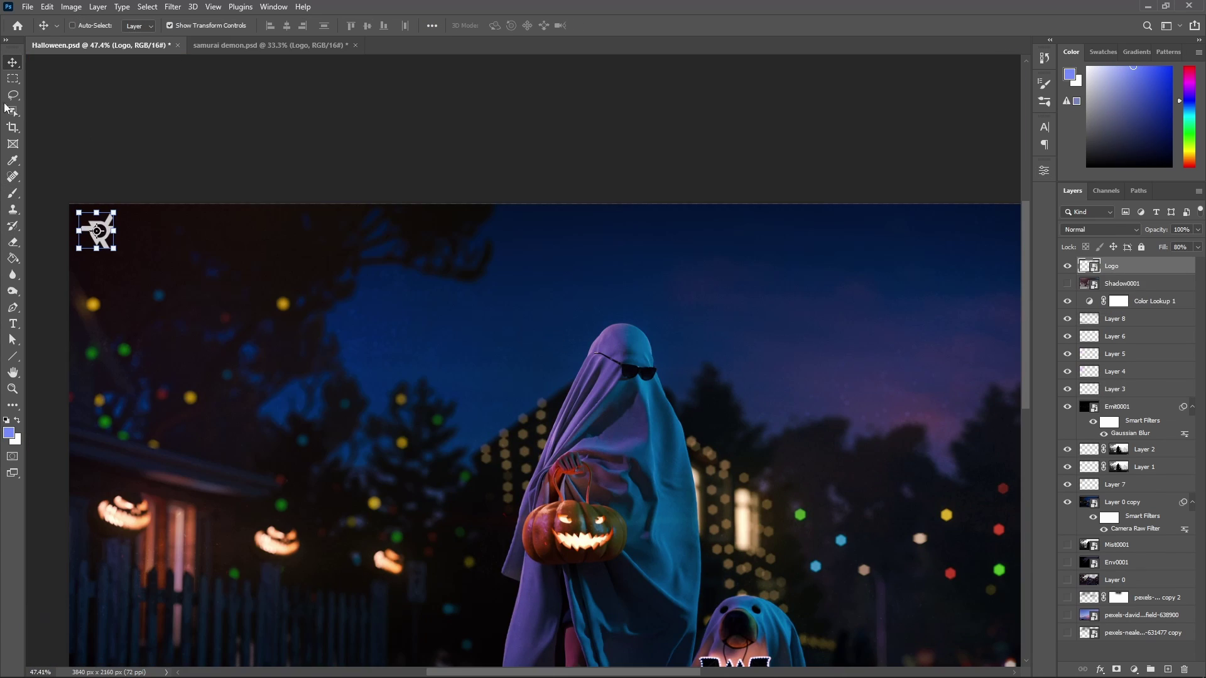
Pick the Rectangular Marquee tool and zoom out to view the whole Halloween composite.
click(14, 80)
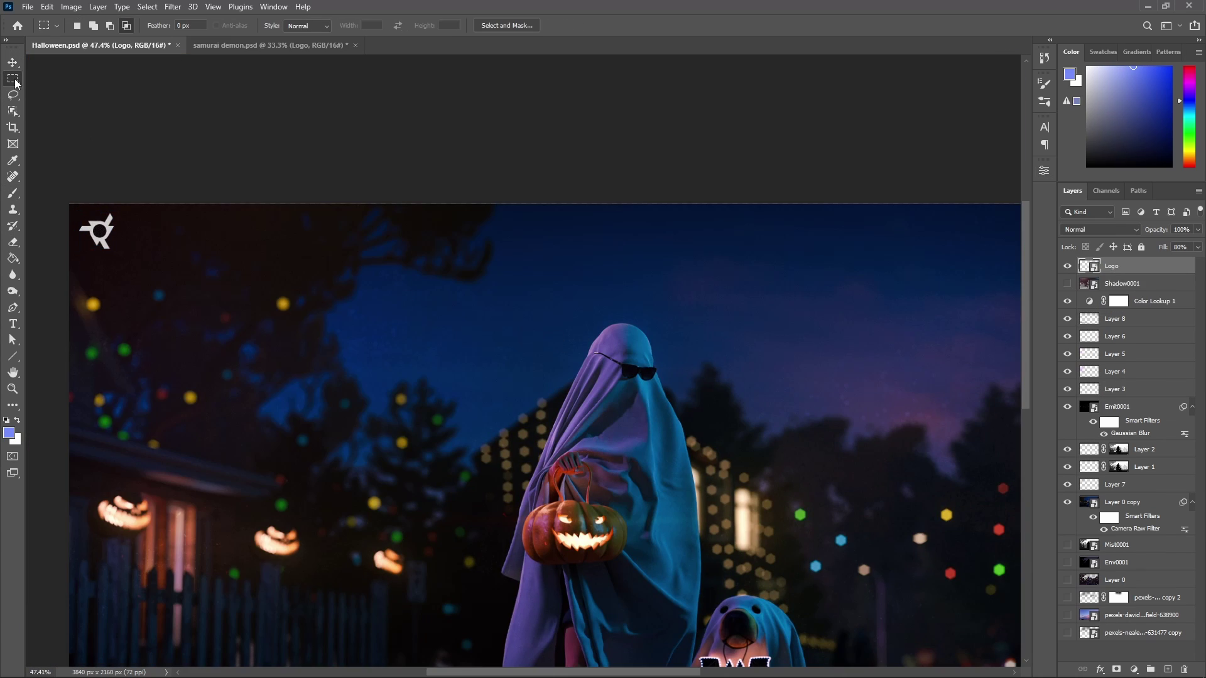
ctrl+drag(620, 423, 518, 437)
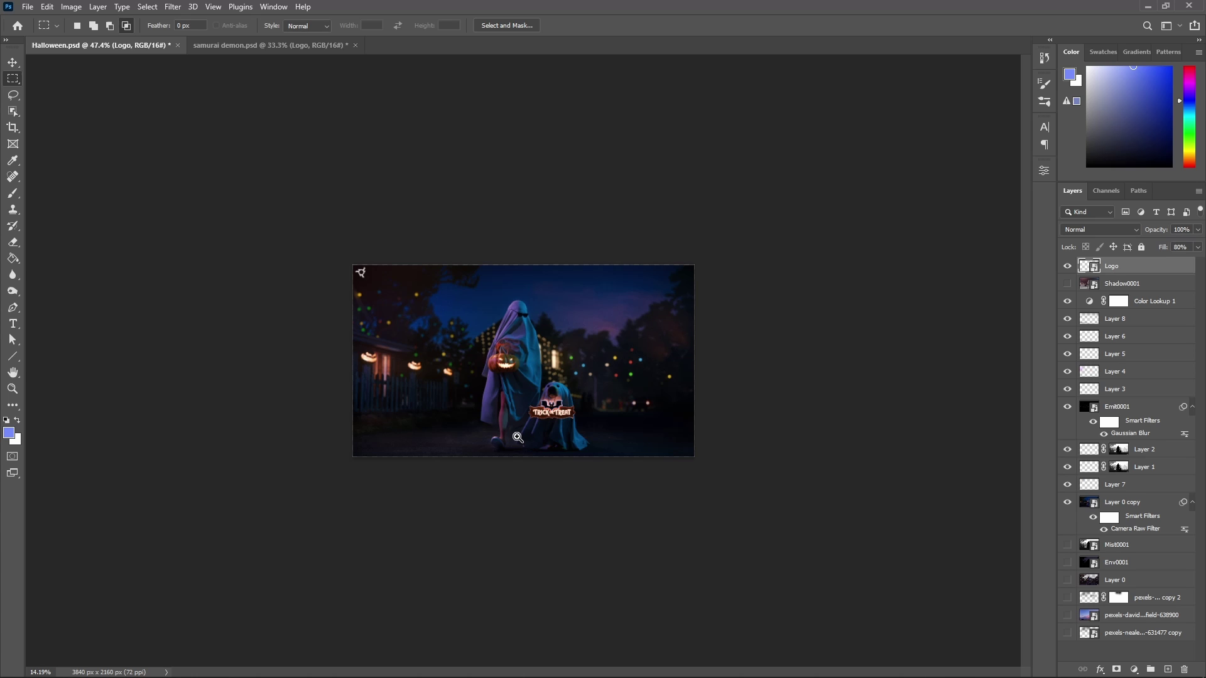